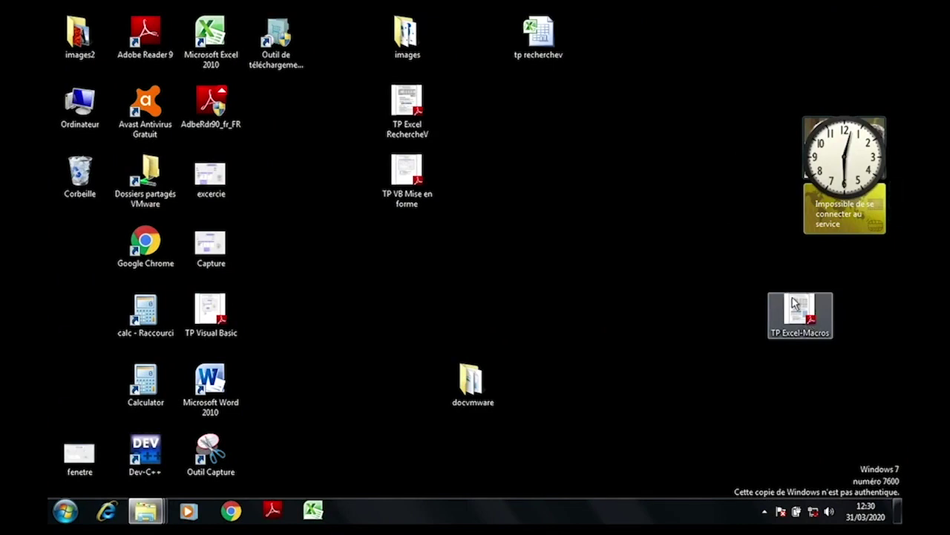
Move the TP Excel-Macros PDF beside TP VB Mise en forme and open it.
drag(808, 297, 382, 255)
double_click(401, 237)
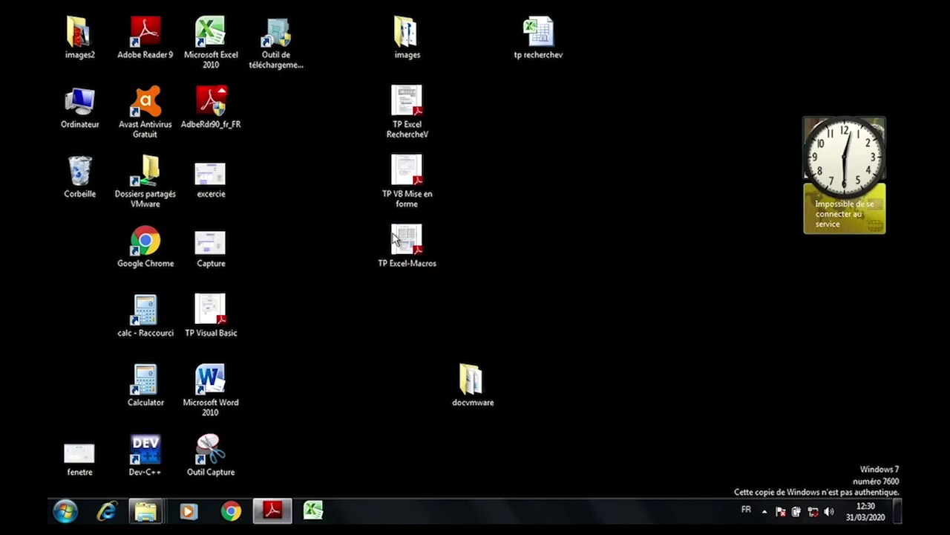
Maximize the TP Excel-Macros PDF, zoom it to 75% and return to the page top.
scroll(502, 215, down, 3)
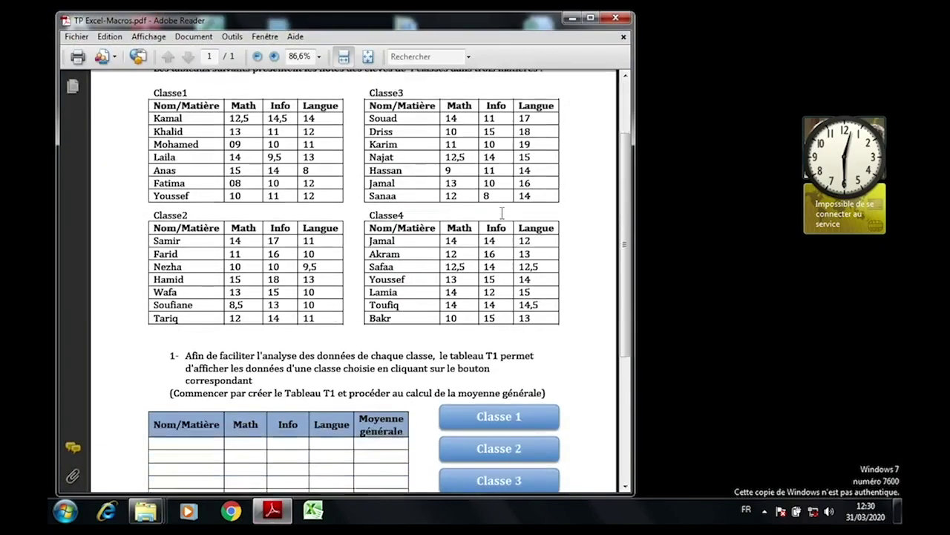
scroll(502, 215, down, 3)
scroll(502, 214, down, 4)
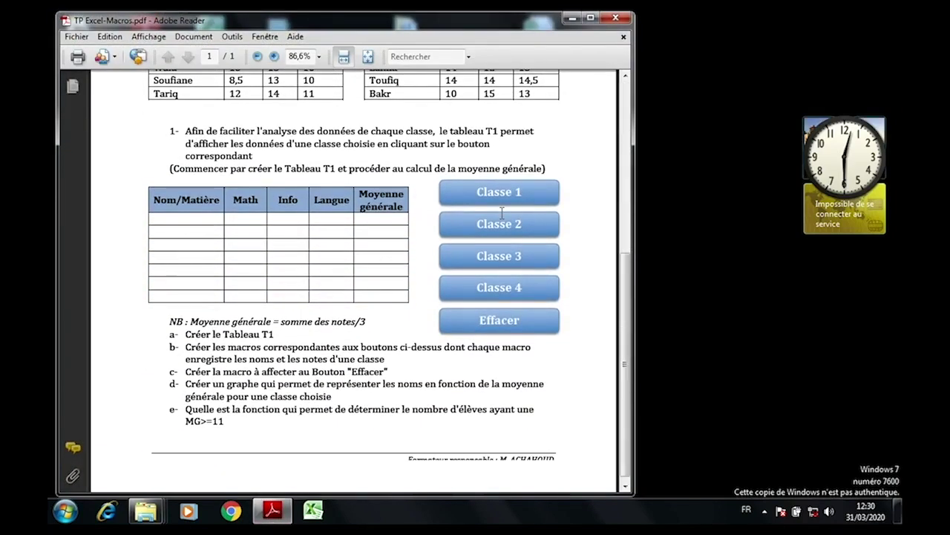
scroll(502, 215, up, 3)
click(578, 12)
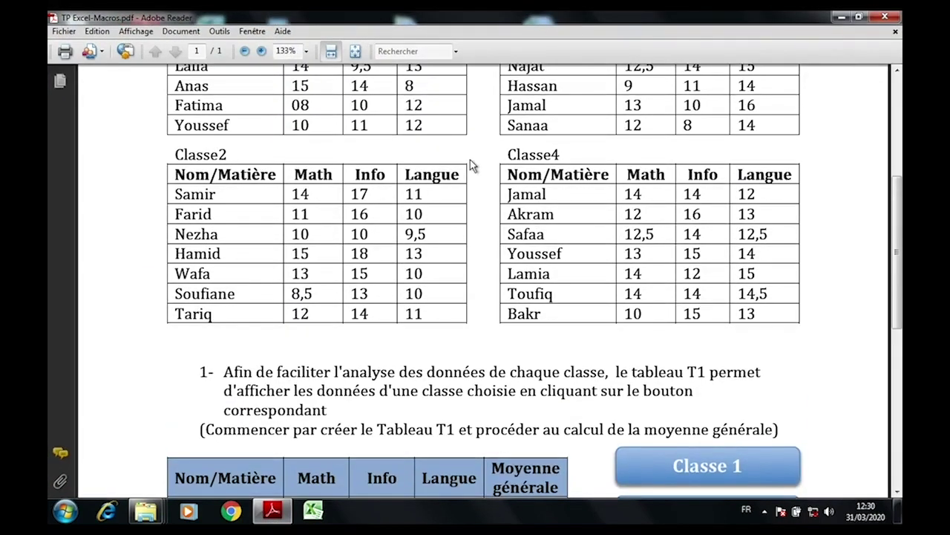
click(244, 51)
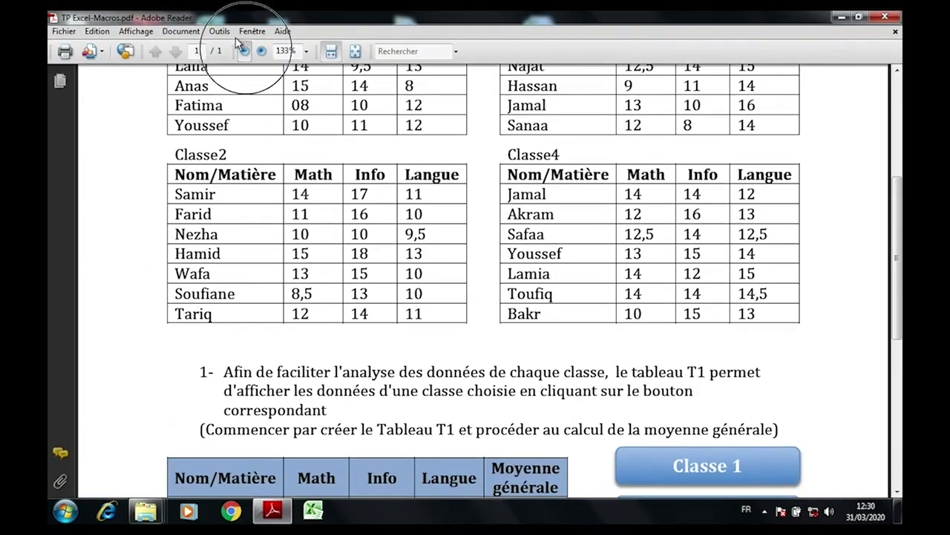
click(244, 51)
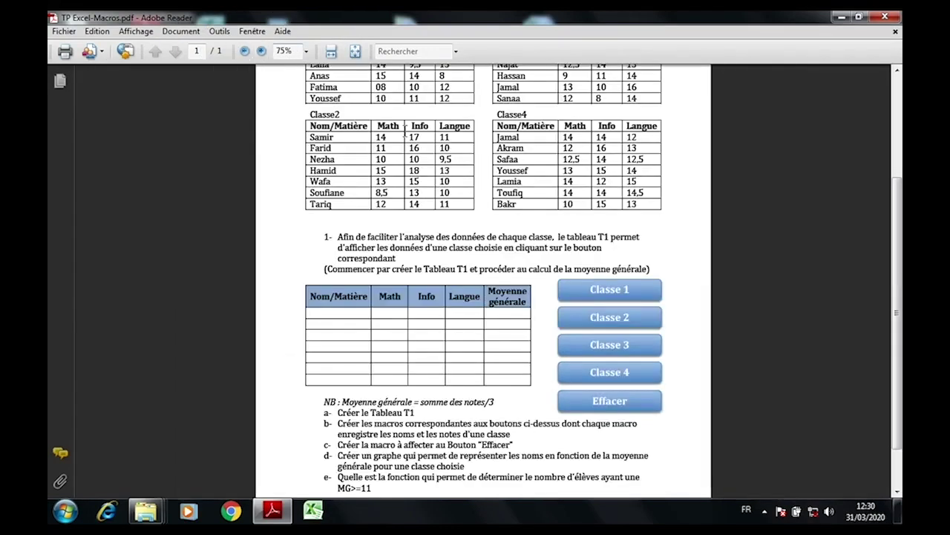
scroll(406, 130, up, 1)
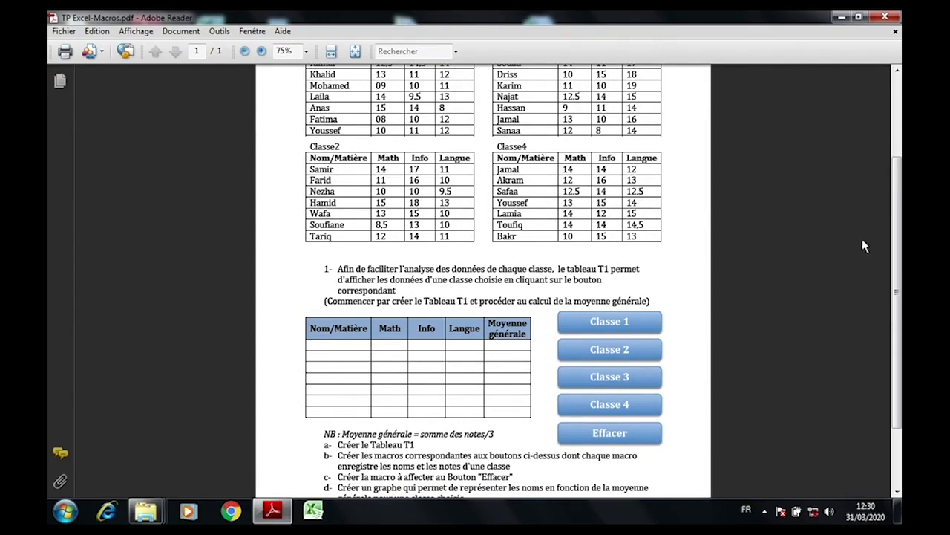
scroll(829, 261, up, 3)
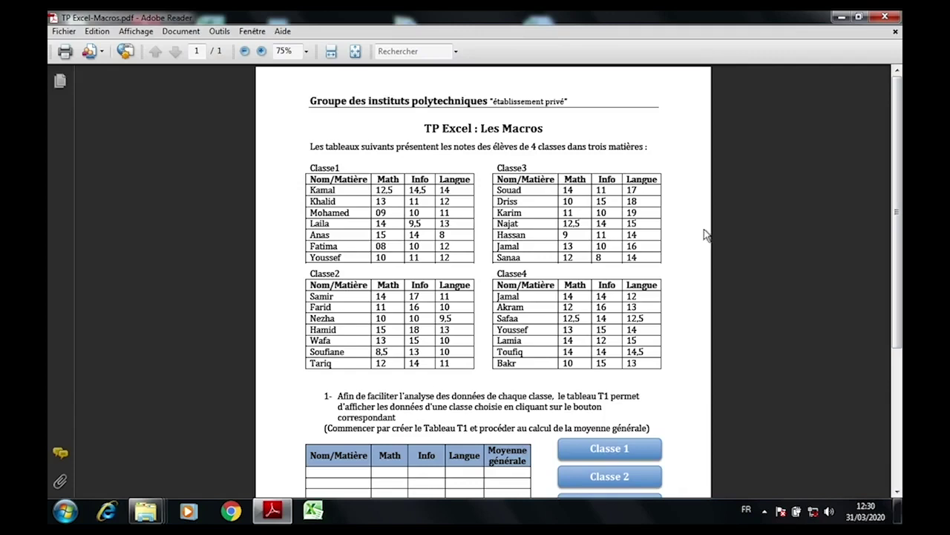
click(893, 398)
drag(894, 399, 893, 157)
scroll(455, 327, down, 1)
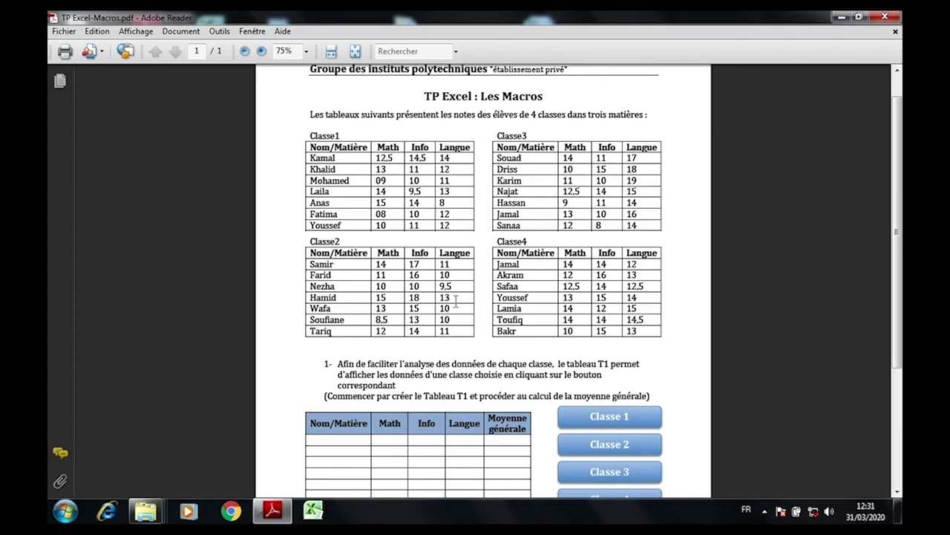
scroll(522, 332, down, 2)
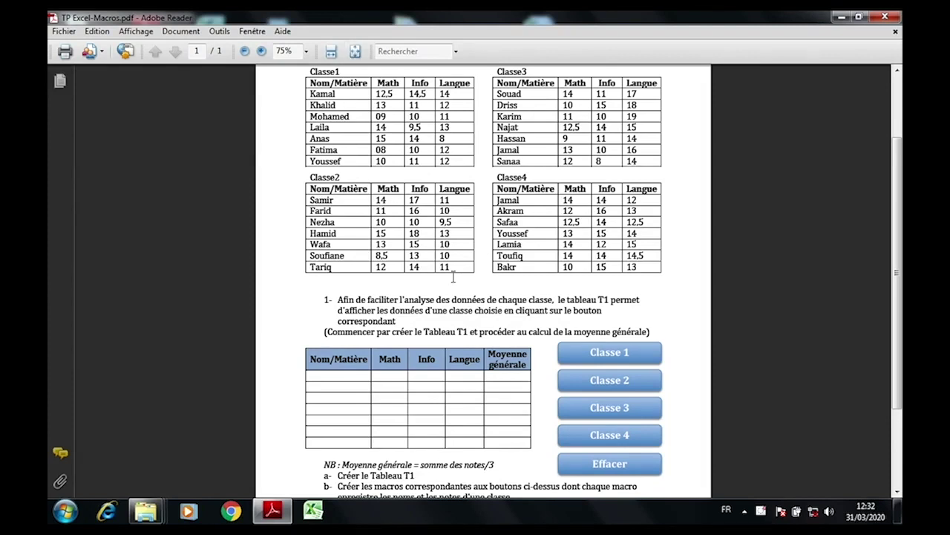
Bring the Excel workbook forward and dismiss the Office activation notice.
click(311, 510)
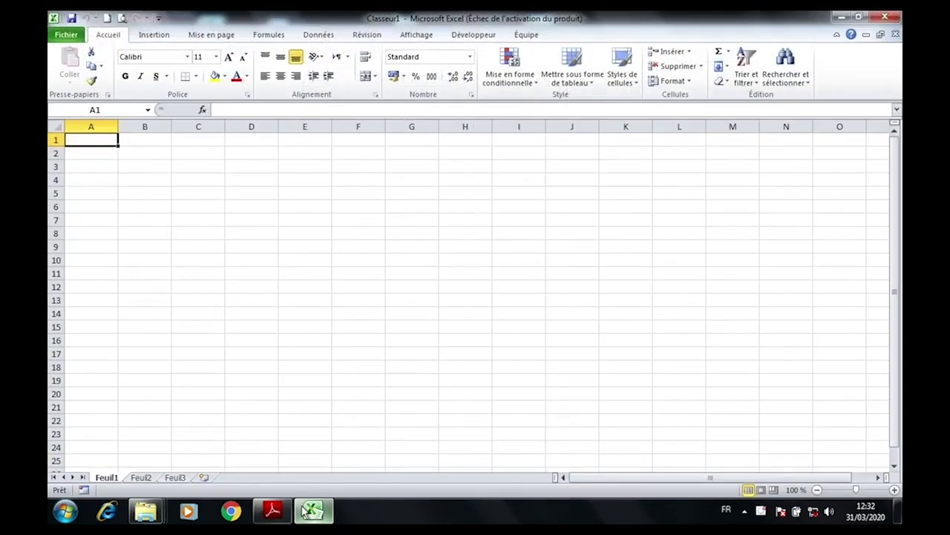
click(272, 510)
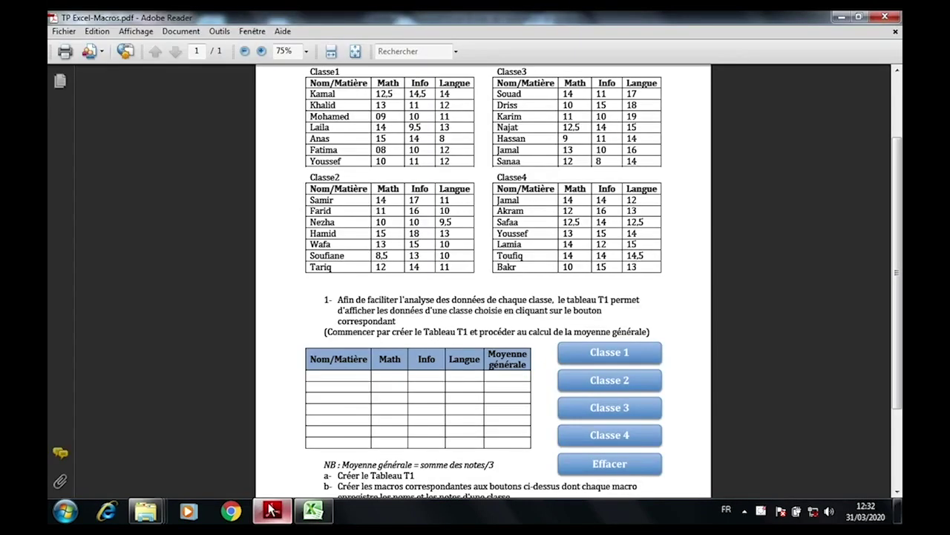
click(307, 529)
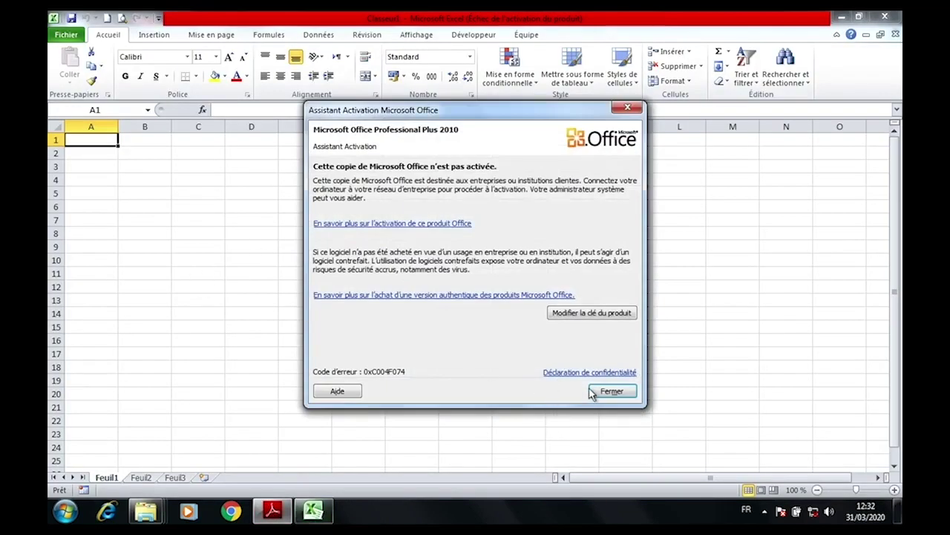
click(592, 392)
Enter the header 'Nom / Matière' in B7 and widen column B to fit it.
click(142, 219)
text(nom)
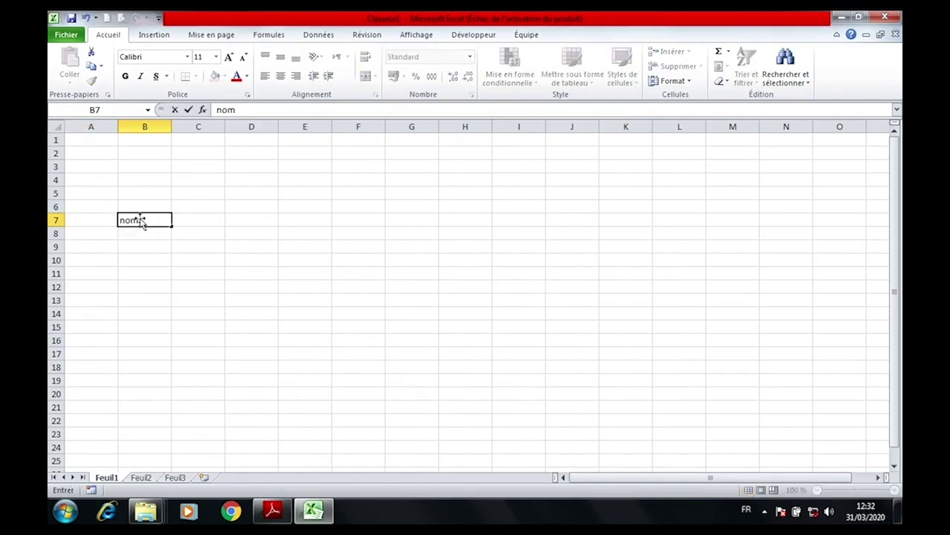
key(BackSpace)
key(BackSpace)
key(BackSpace)
text(Nom / Matière)
key(Return)
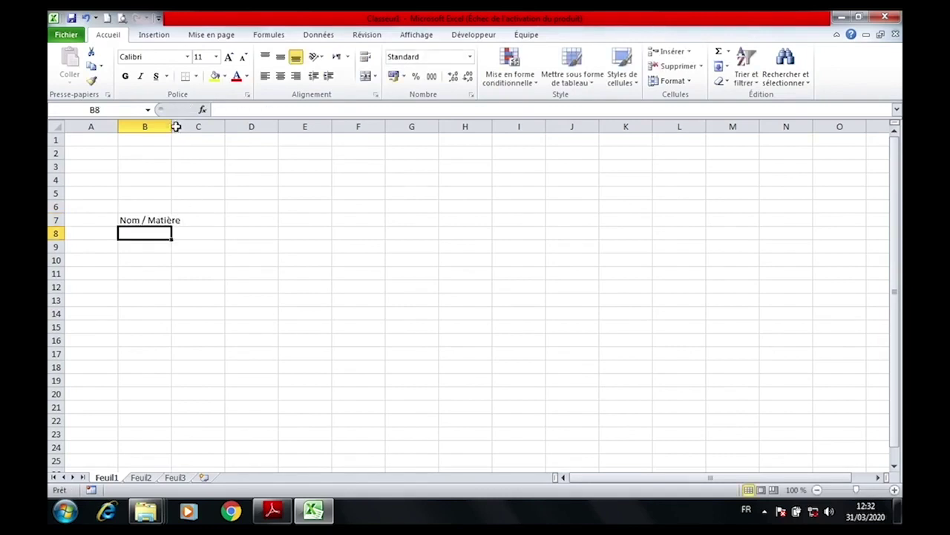
drag(172, 126, 195, 126)
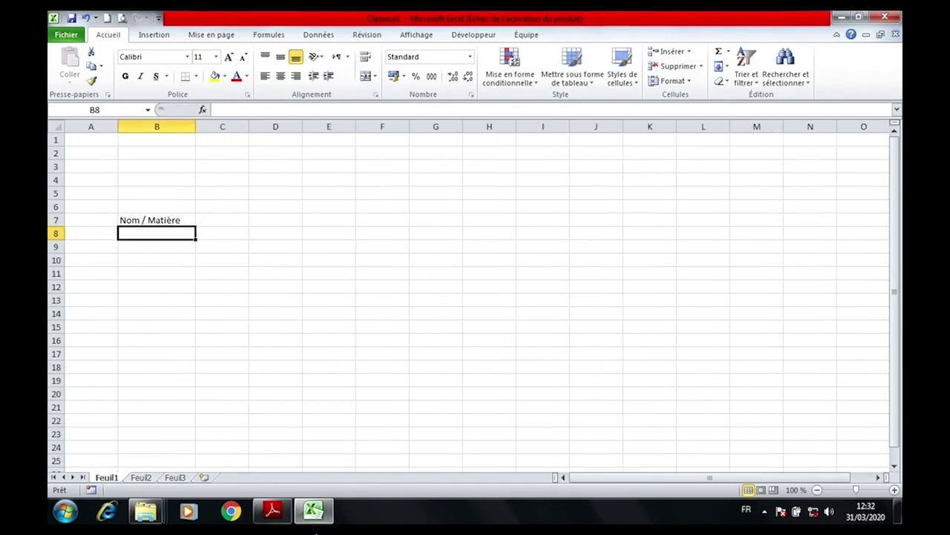
Add the headers Maths, Info and Langue in C7 to E7, checking them against the PDF.
mouse_move(312, 511)
click(273, 511)
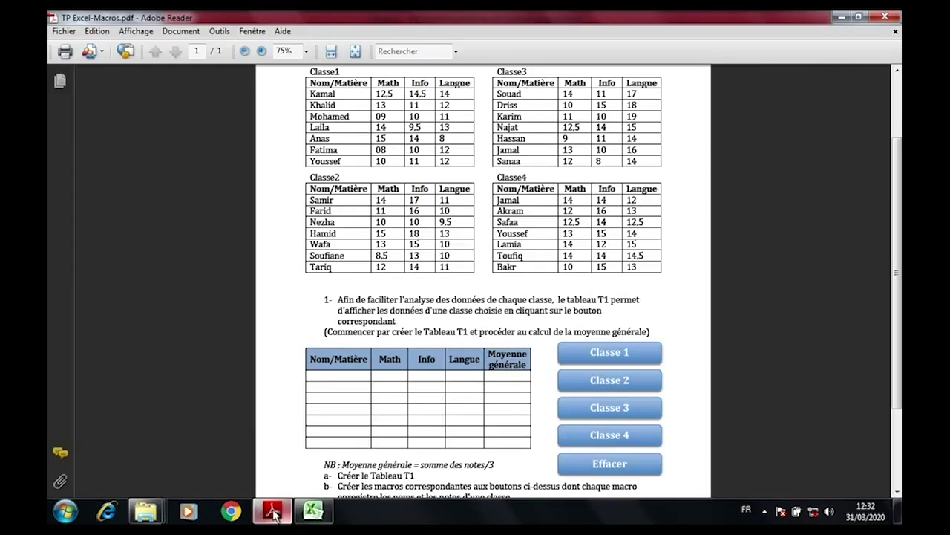
click(313, 511)
click(210, 214)
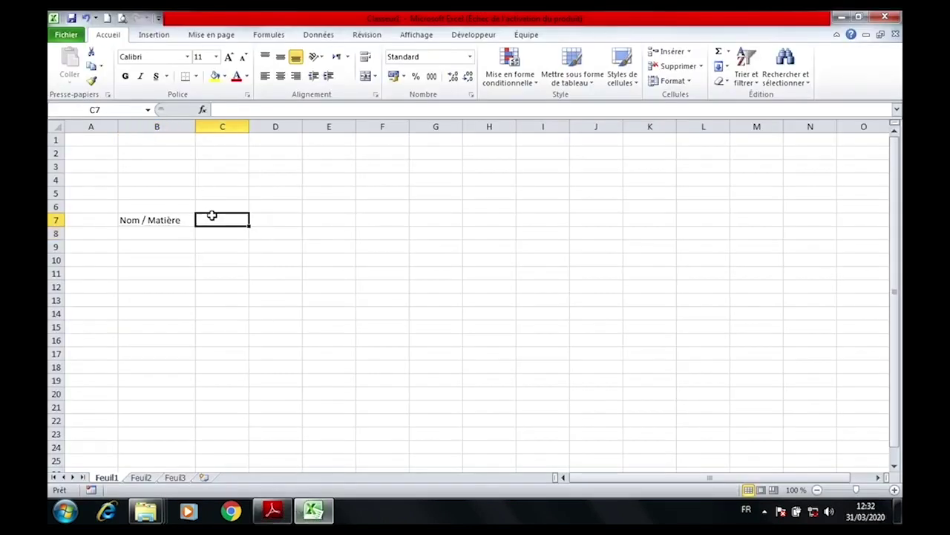
text(Maths)
key(Tab)
text(I)
key(Tab)
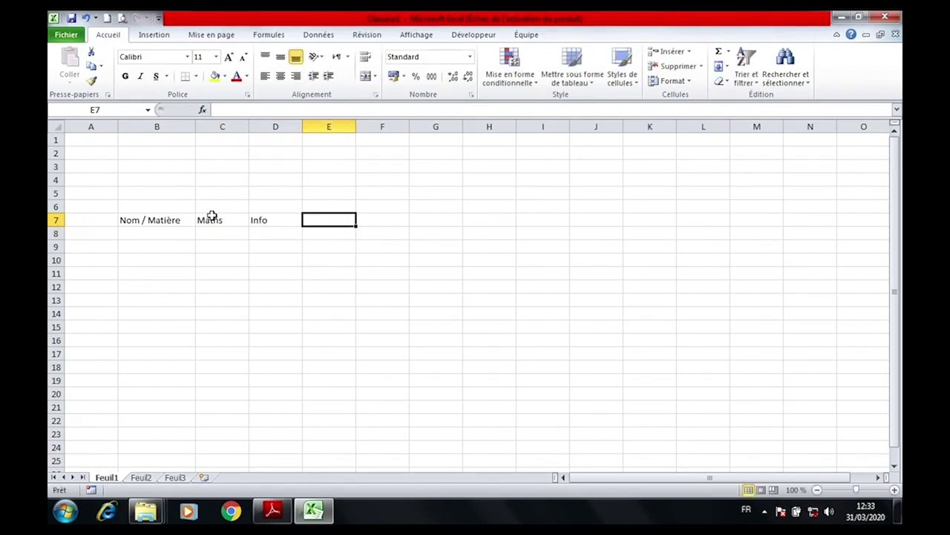
text(Langue)
key(Return)
click(158, 230)
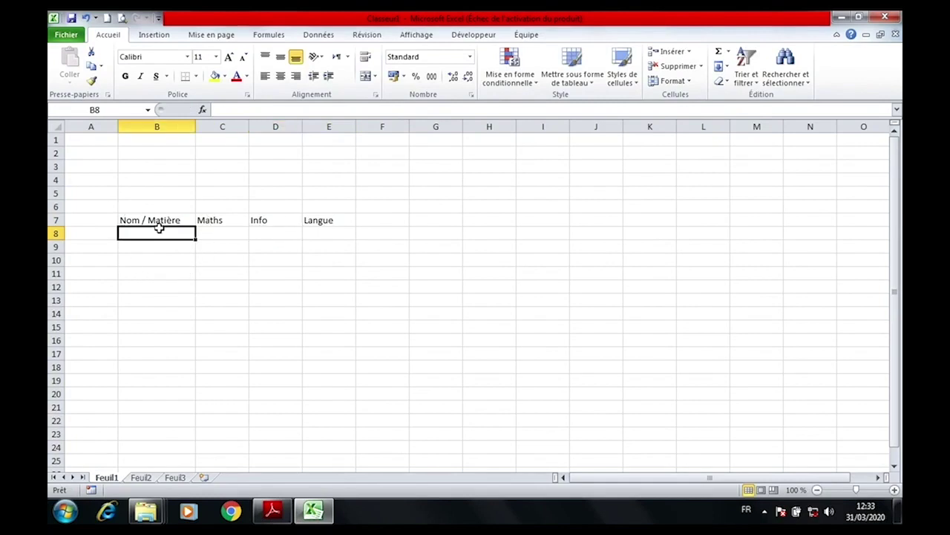
click(313, 514)
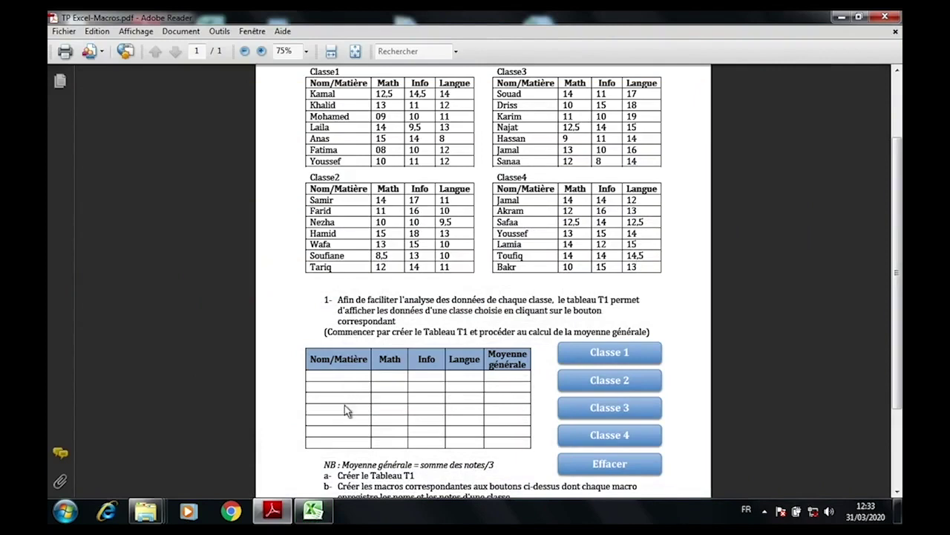
click(314, 510)
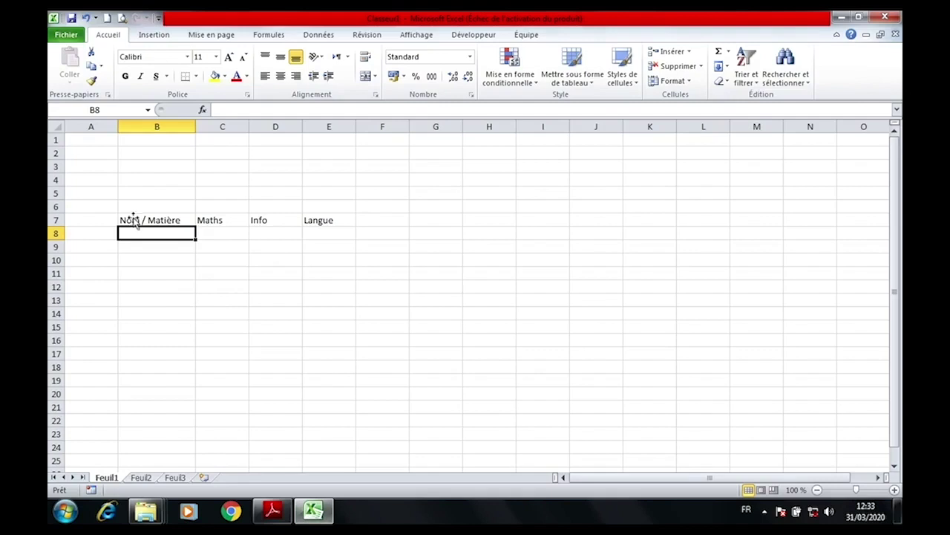
click(137, 221)
Put borders on every cell of the table range B7:F14.
drag(136, 222, 141, 270)
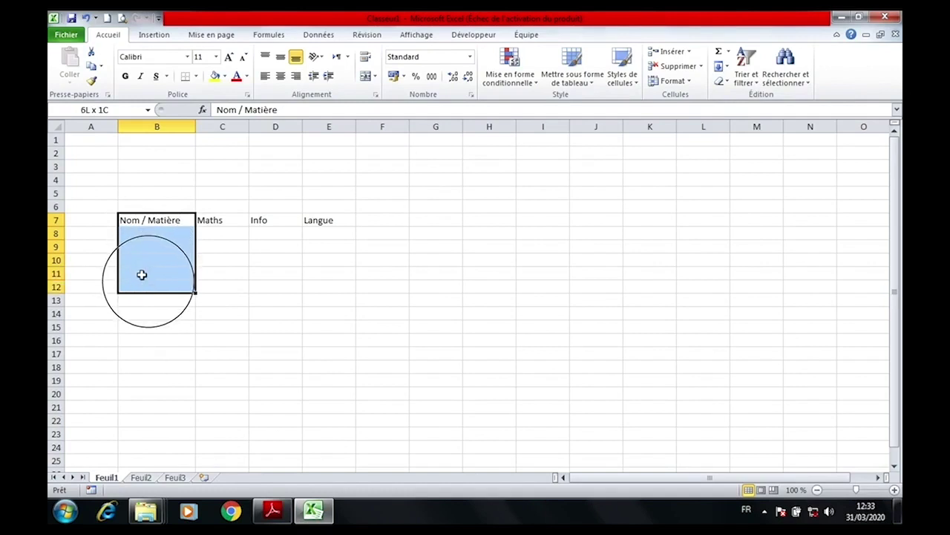
drag(141, 271, 142, 303)
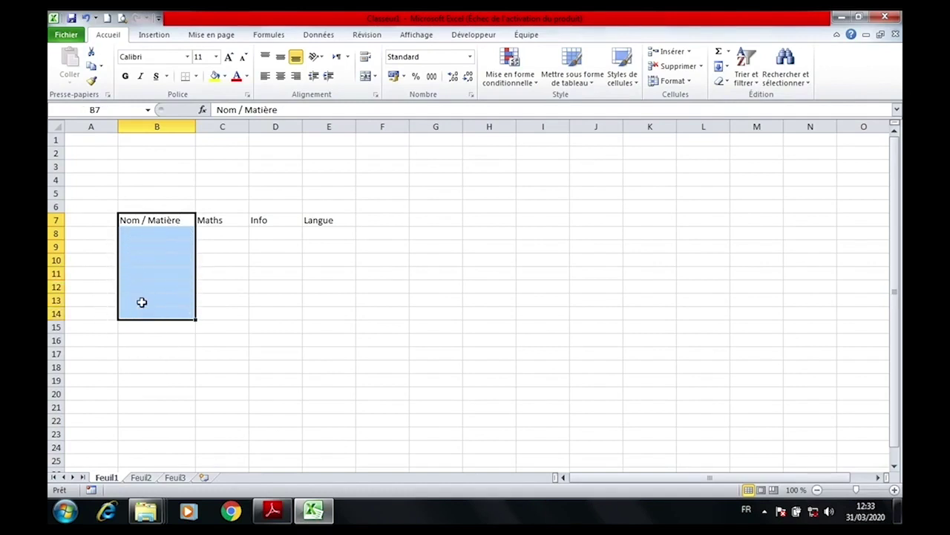
key(shift+Right)
key(shift+Right)
key(shift+Right)
key(shift+Right)
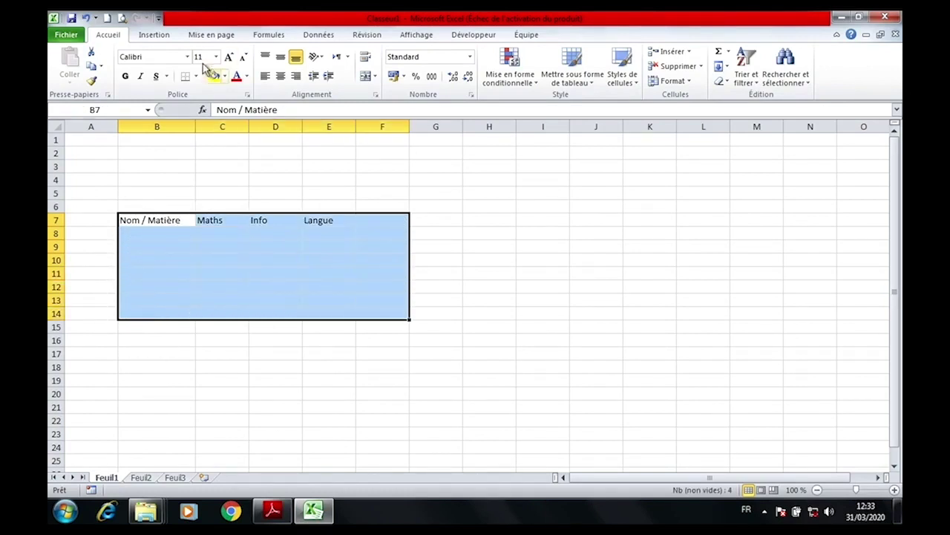
click(195, 76)
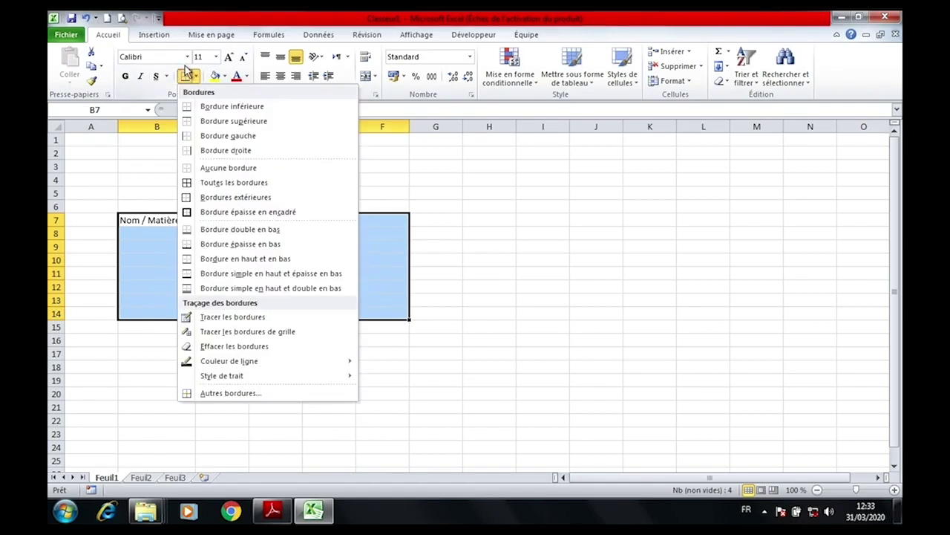
click(214, 182)
Make the B7:F7 headers bold and centred, and set the table text to 12 pt.
click(164, 214)
drag(164, 211, 357, 205)
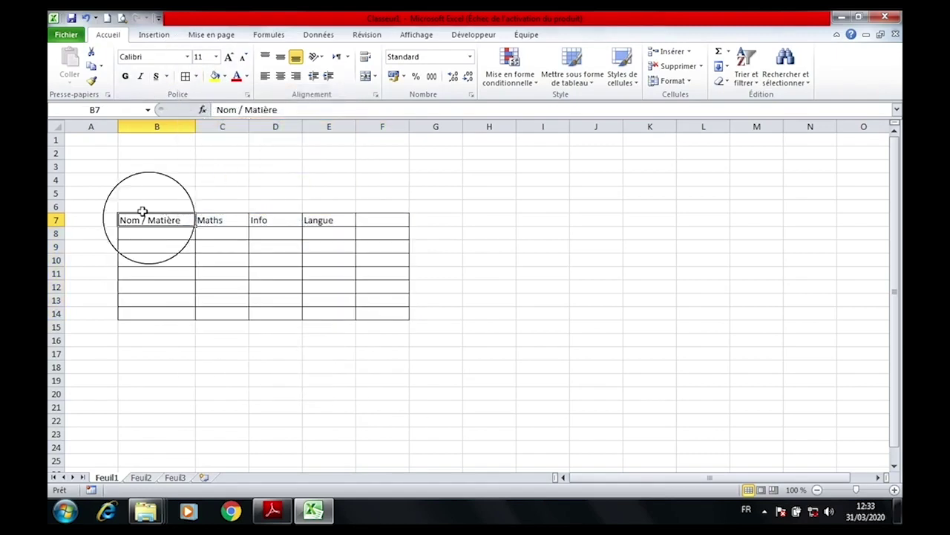
click(125, 76)
click(276, 75)
drag(160, 217, 374, 304)
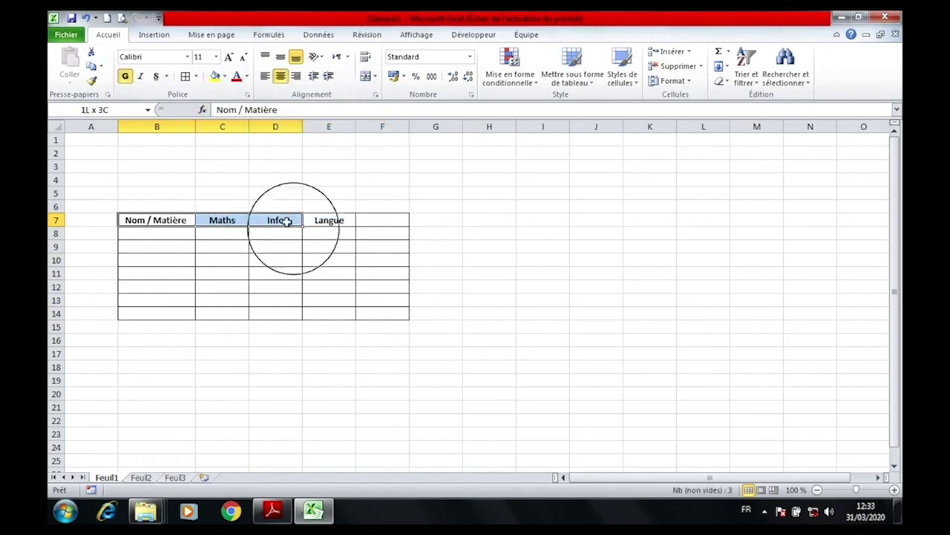
click(229, 56)
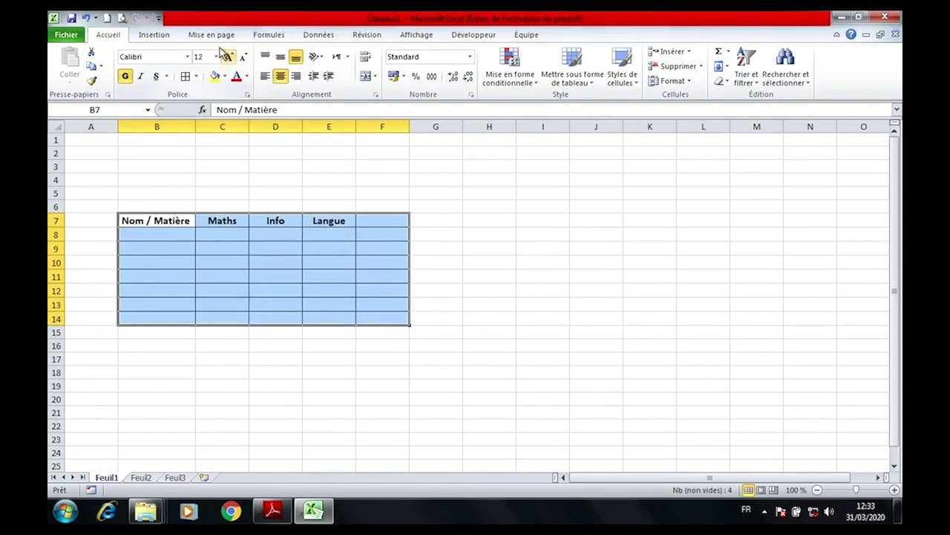
click(894, 489)
click(894, 490)
click(894, 490)
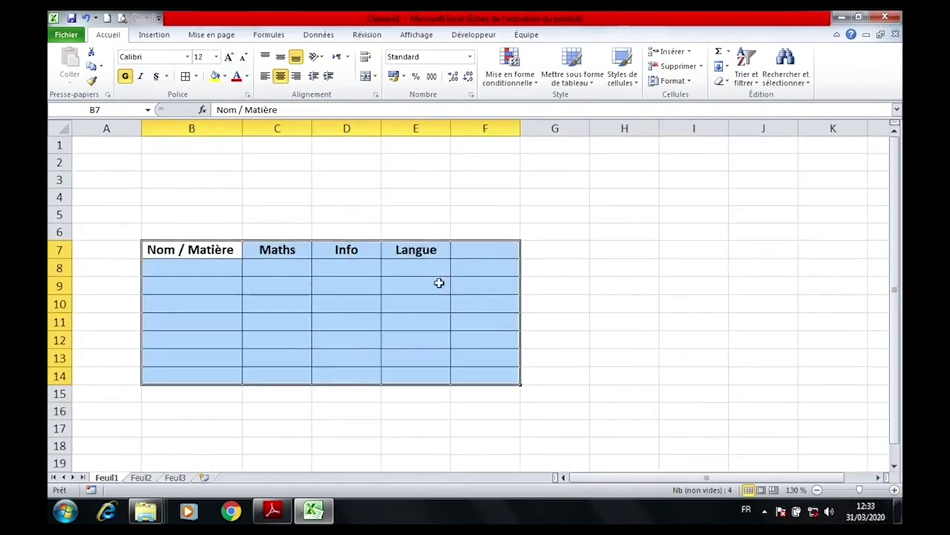
click(313, 508)
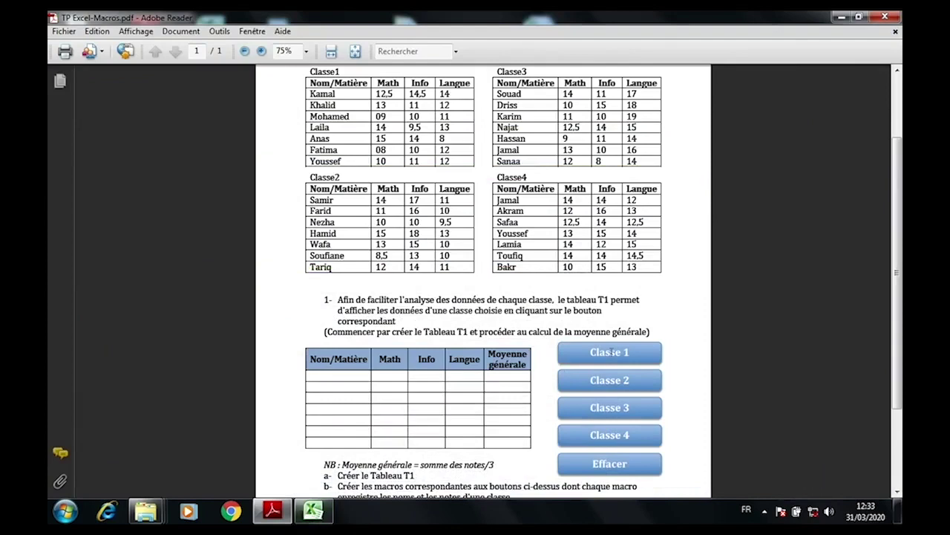
click(313, 511)
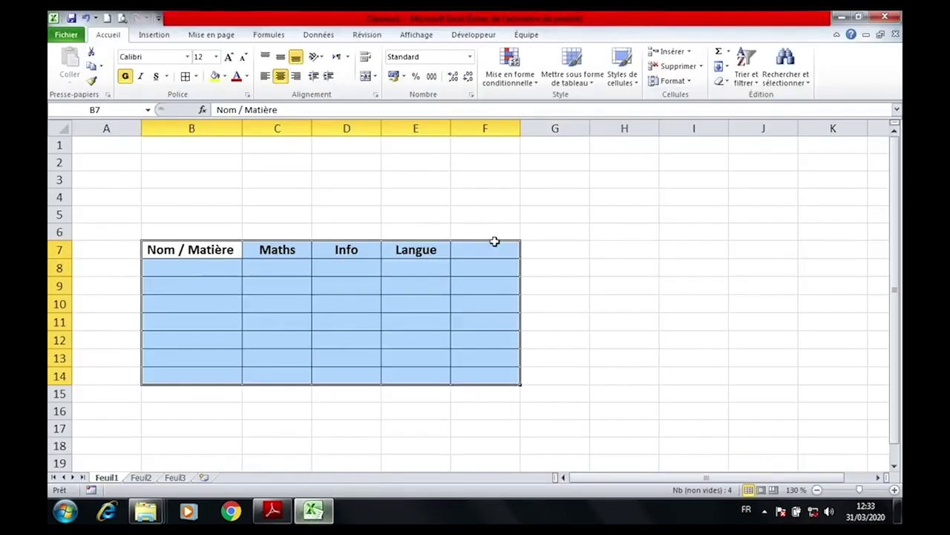
Add the heading 'Moyenne générale' in F7, then wrap and vertically centre header row B7:F7.
click(493, 245)
text(Mo)
text(yenne générale)
key(Return)
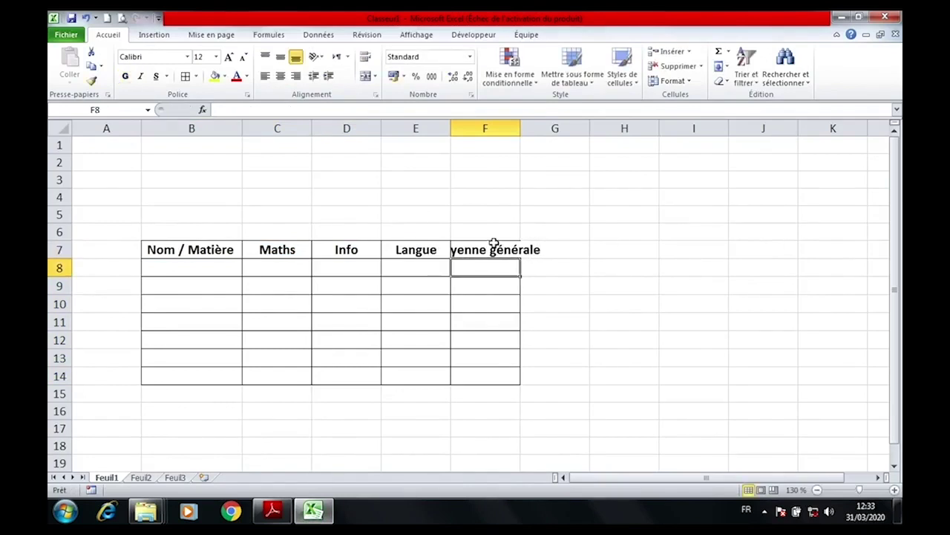
click(494, 244)
drag(165, 249, 490, 250)
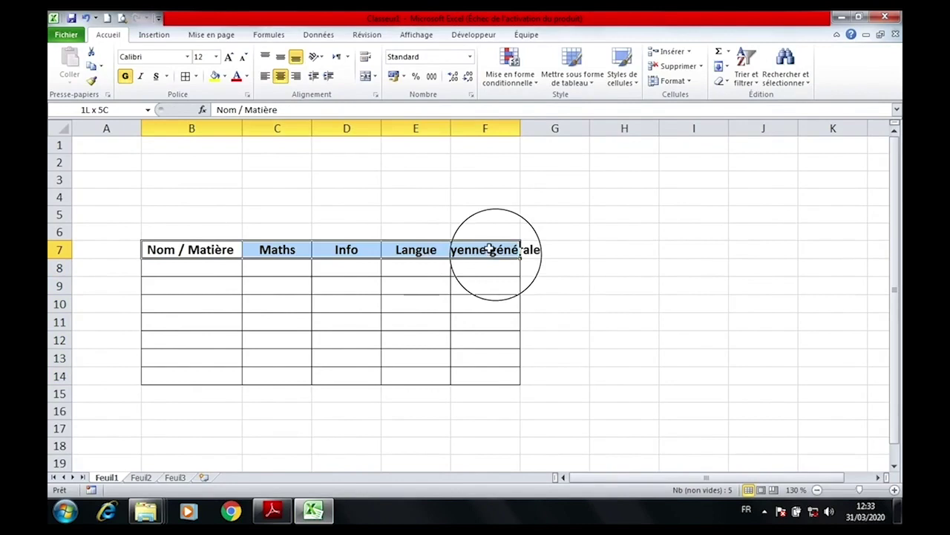
click(364, 56)
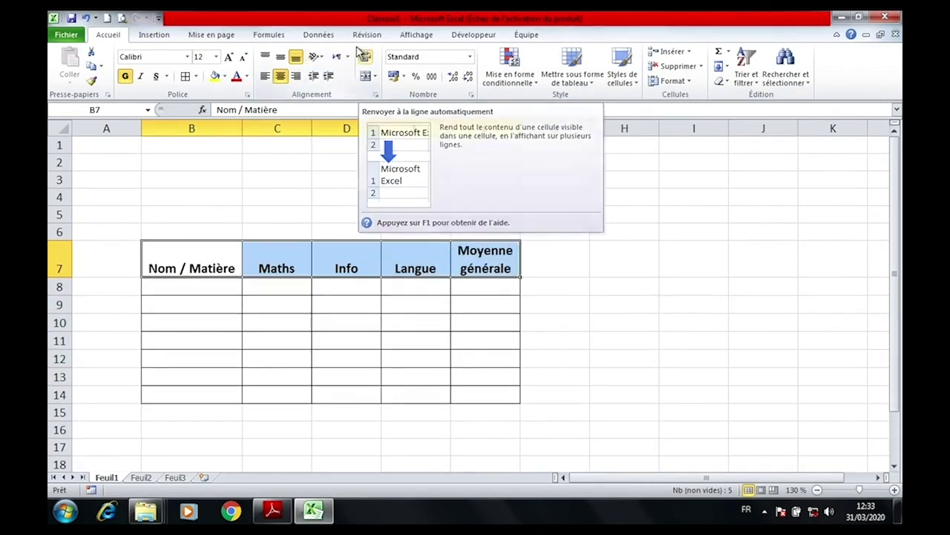
drag(179, 249, 512, 250)
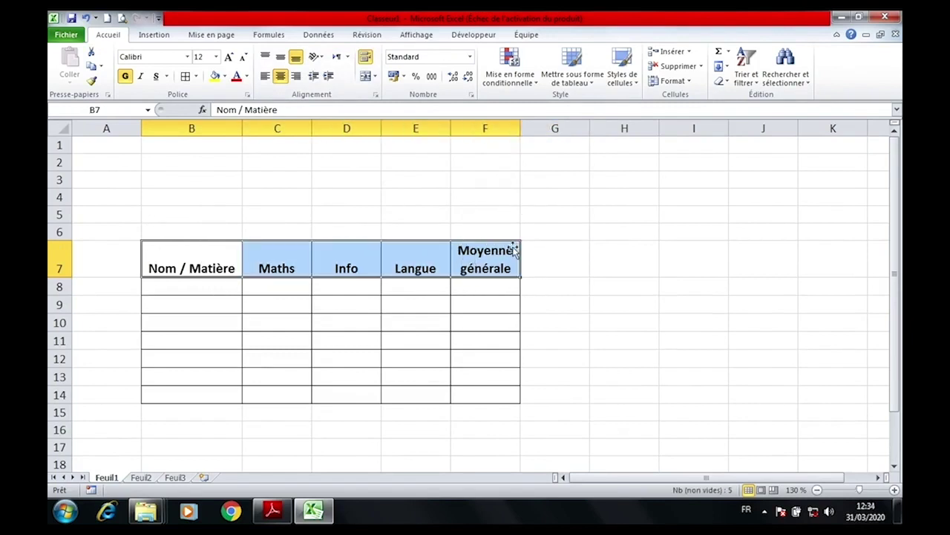
click(279, 57)
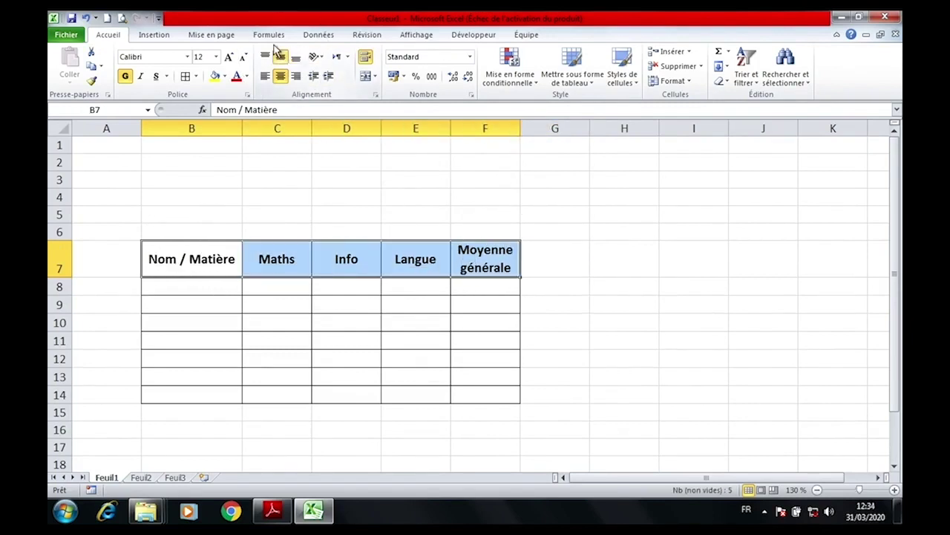
Shade the header row B7:F7 with a light blue fill.
click(214, 75)
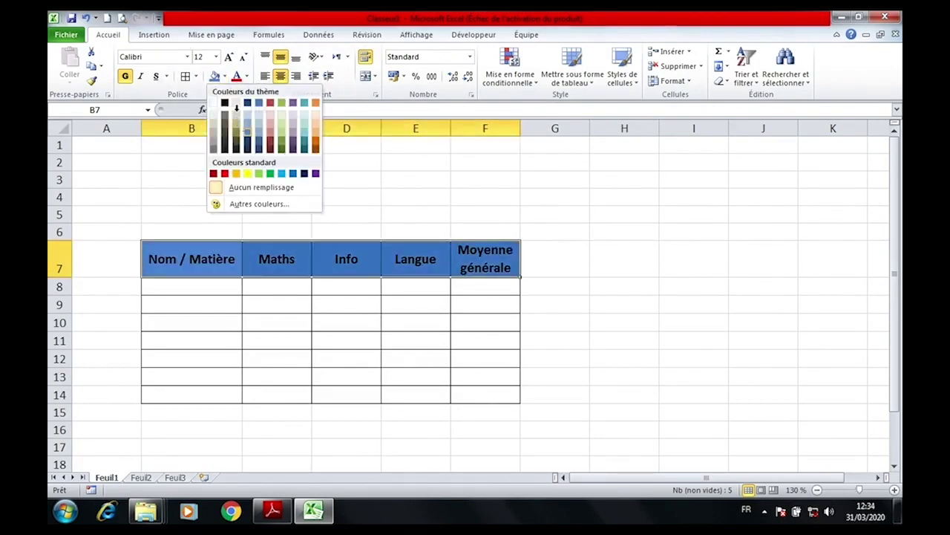
click(258, 103)
click(225, 76)
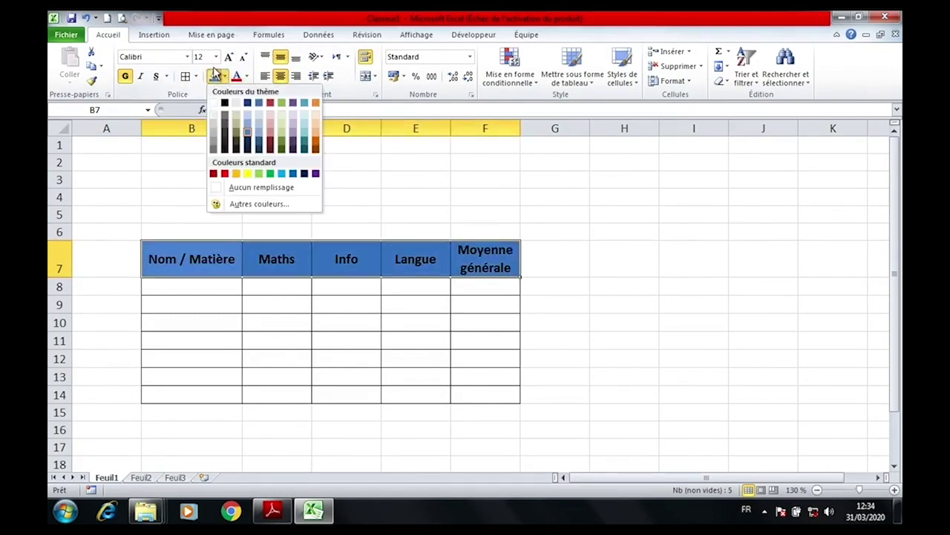
click(258, 114)
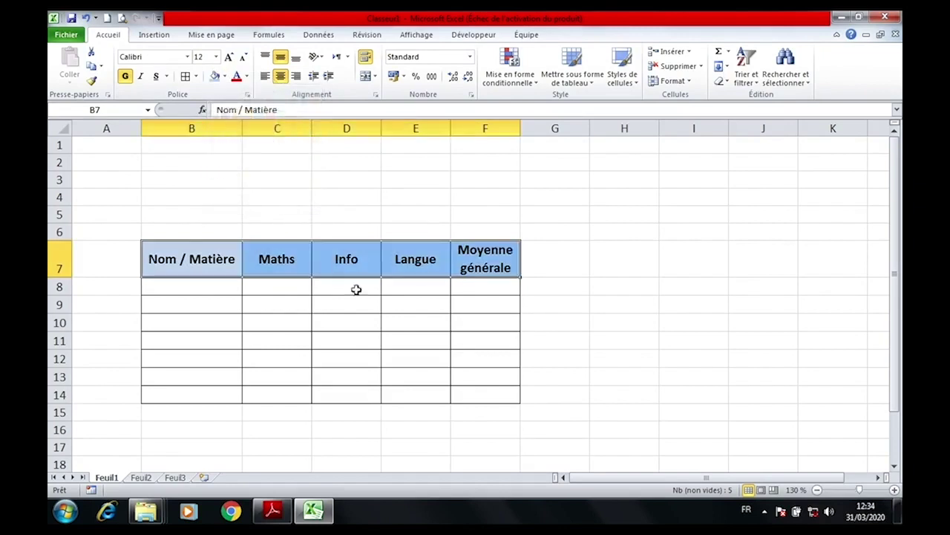
click(346, 305)
click(486, 285)
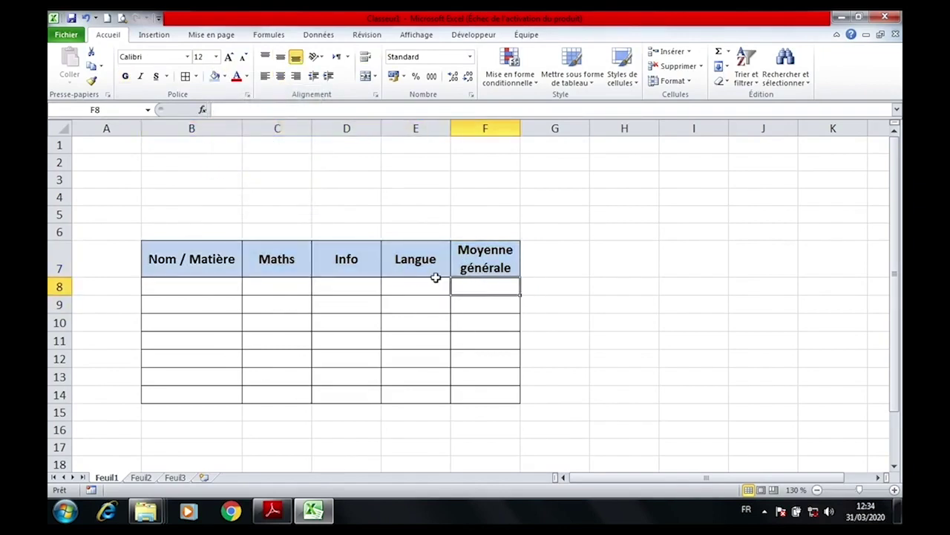
Enter =MOYENNE(C8:E8) in F8 and fill it down to F14.
text(=moyenn)
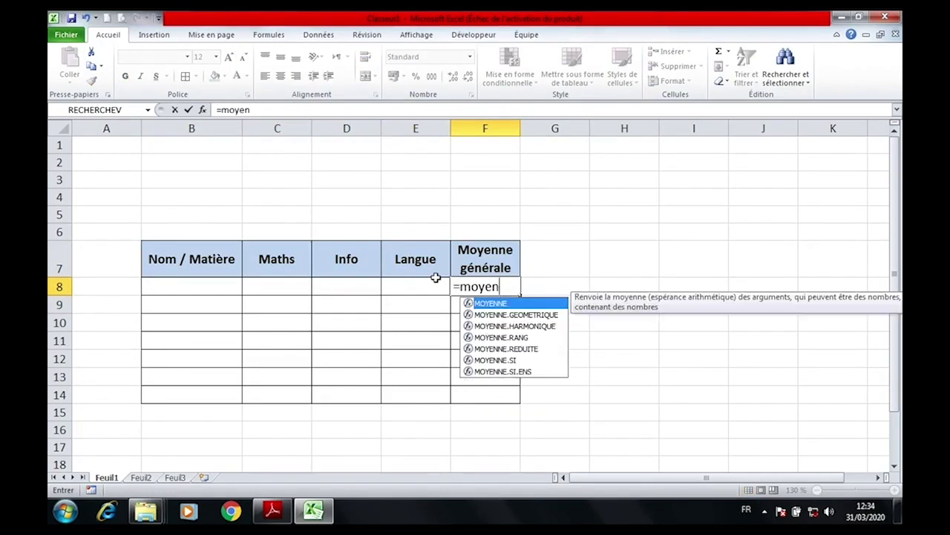
text(e)
text(()
drag(259, 278, 398, 276)
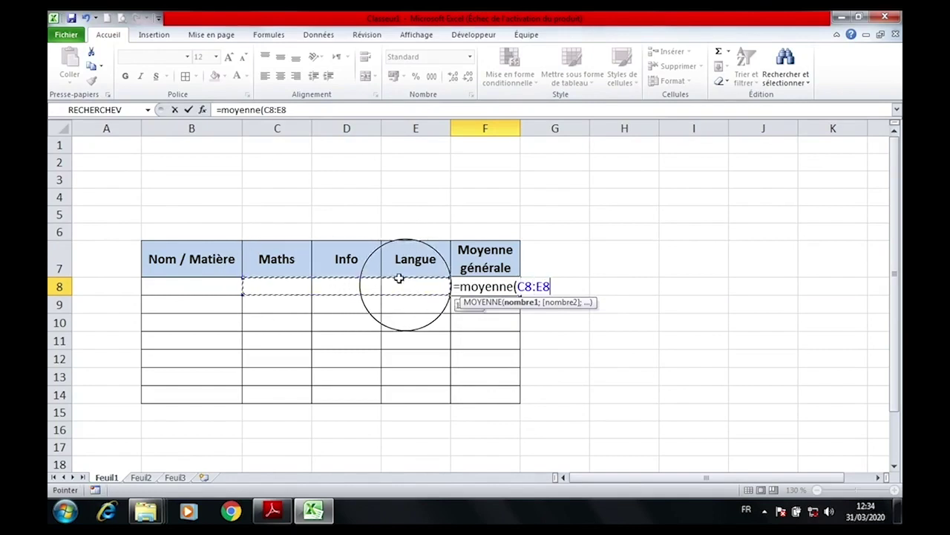
key(Return)
click(492, 286)
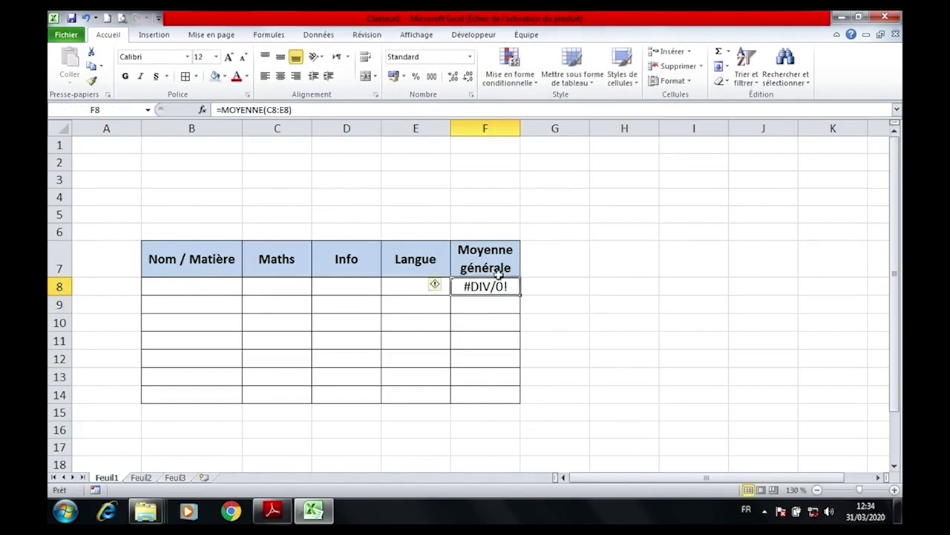
drag(520, 295, 511, 396)
Test the average with a grade of 12 in C8, then clear it.
click(286, 285)
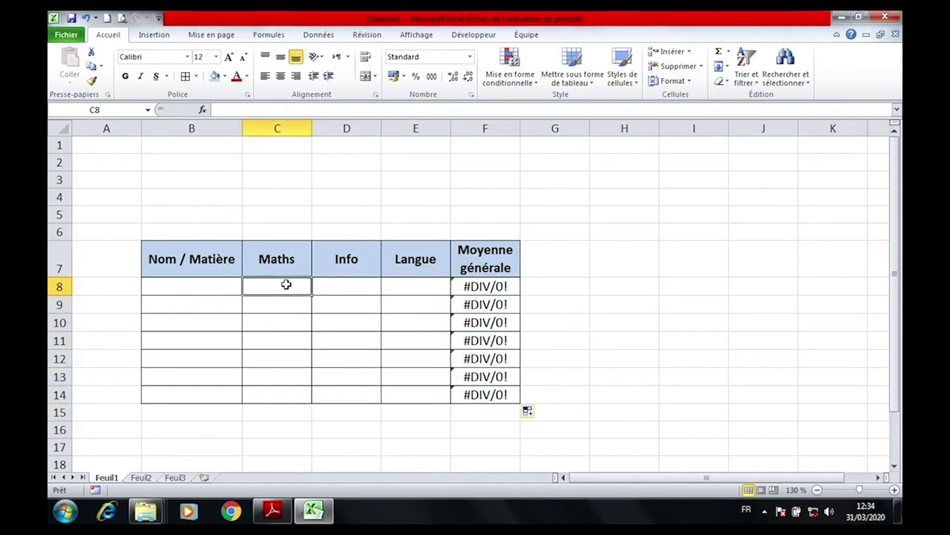
text(12)
key(Return)
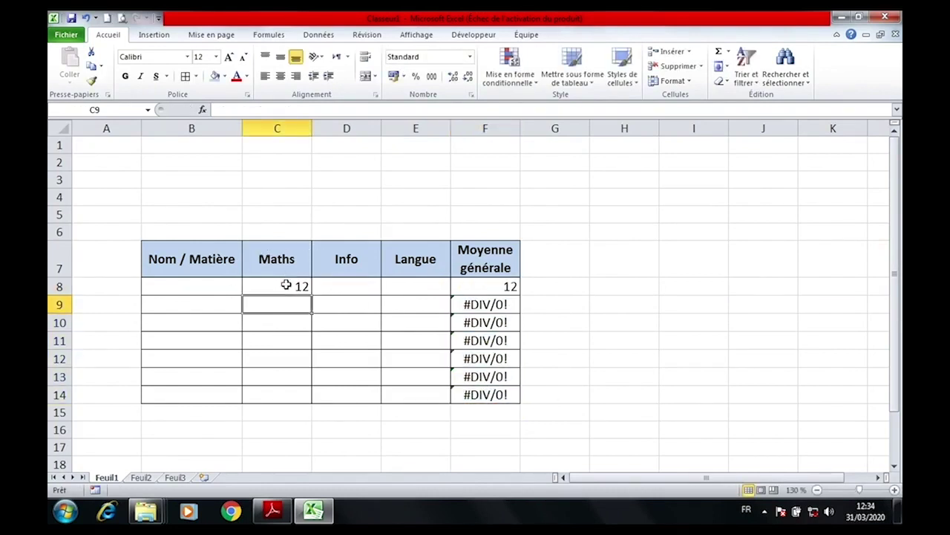
click(286, 283)
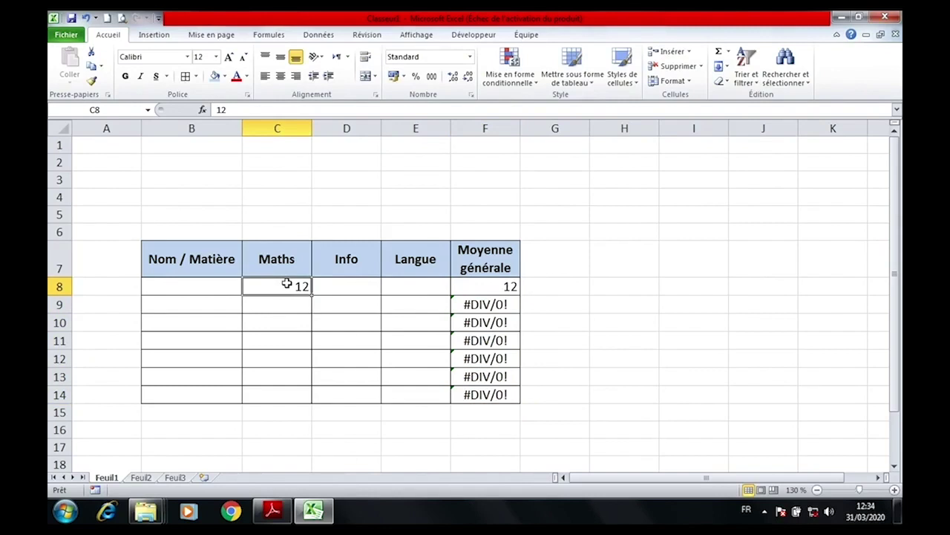
key(Delete)
Start typing the label 'Classe' in cell B5 above the table.
click(227, 299)
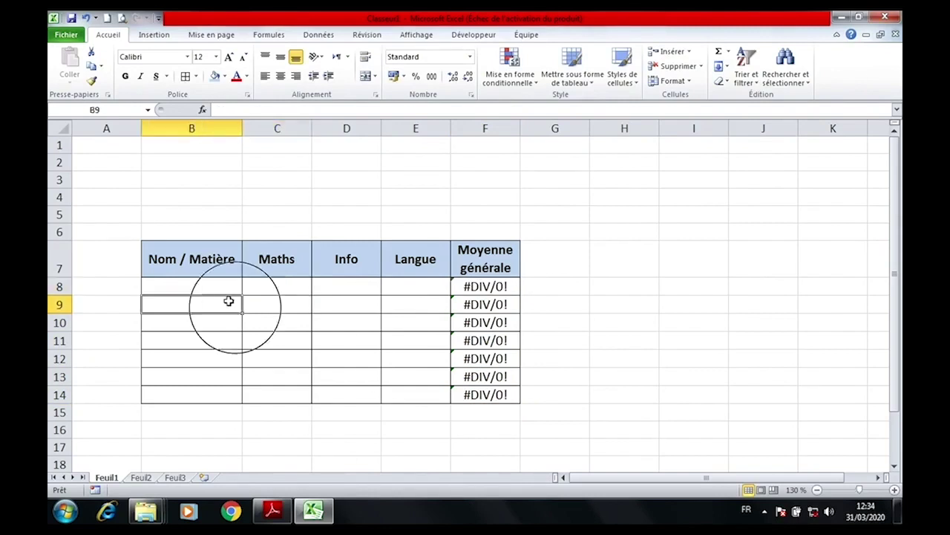
click(193, 282)
click(220, 227)
click(221, 206)
text(Classe)
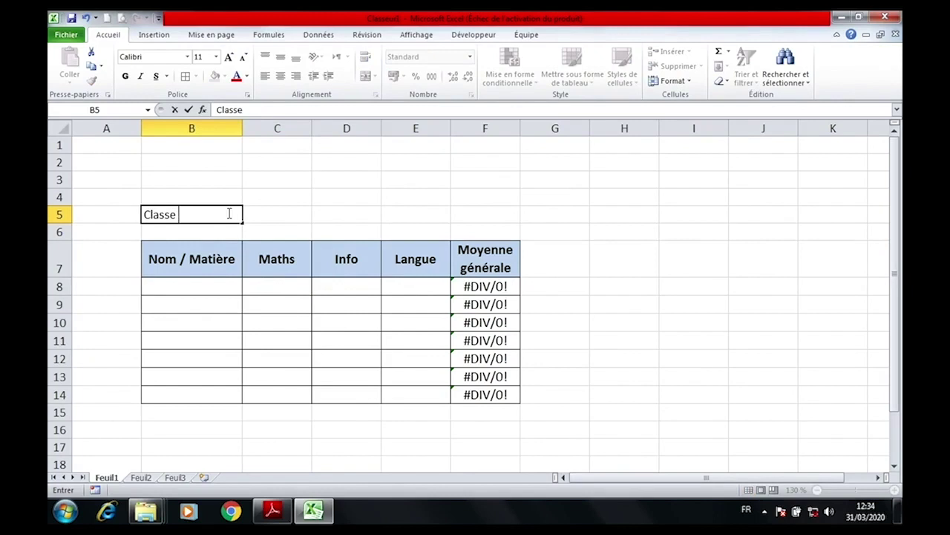
Commit 'Classe' in B5 and bring up the Save As dialog with Ctrl+S.
key(Return)
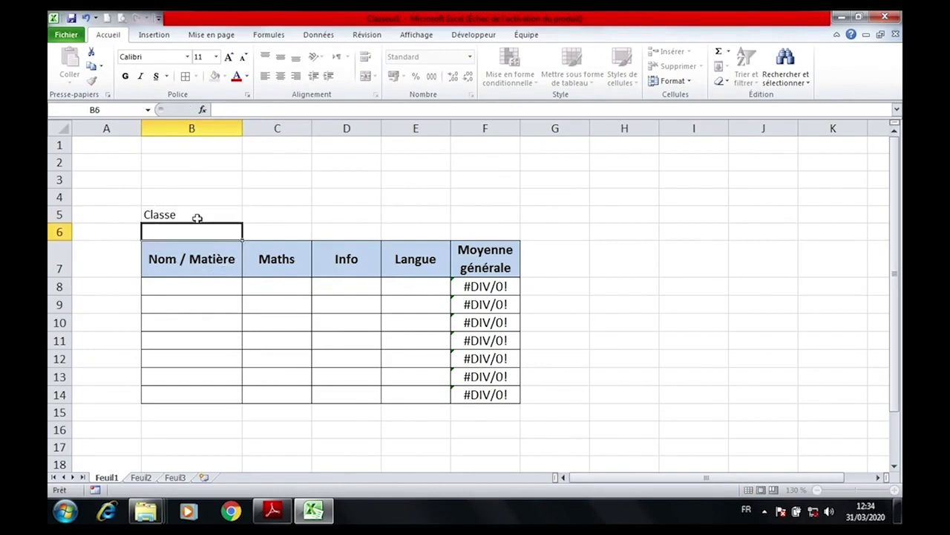
click(183, 208)
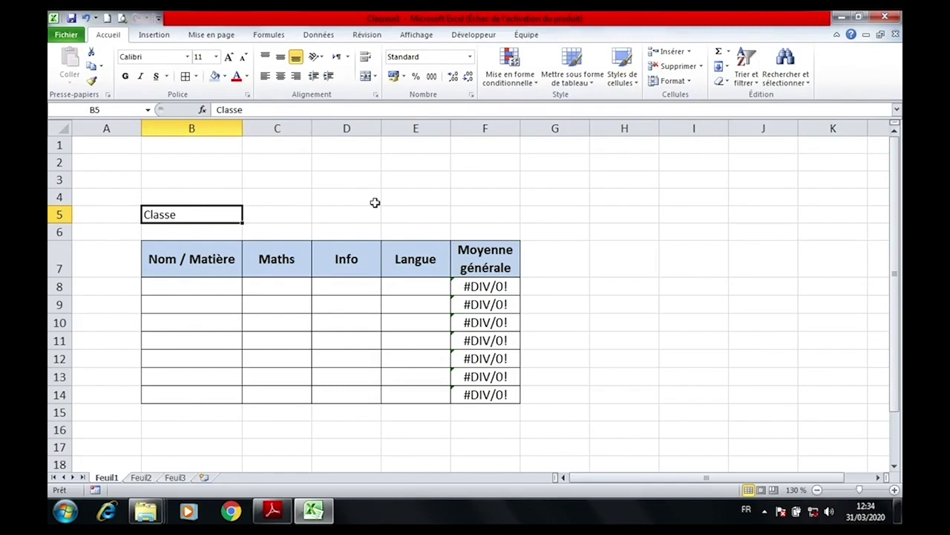
key(ctrl+s)
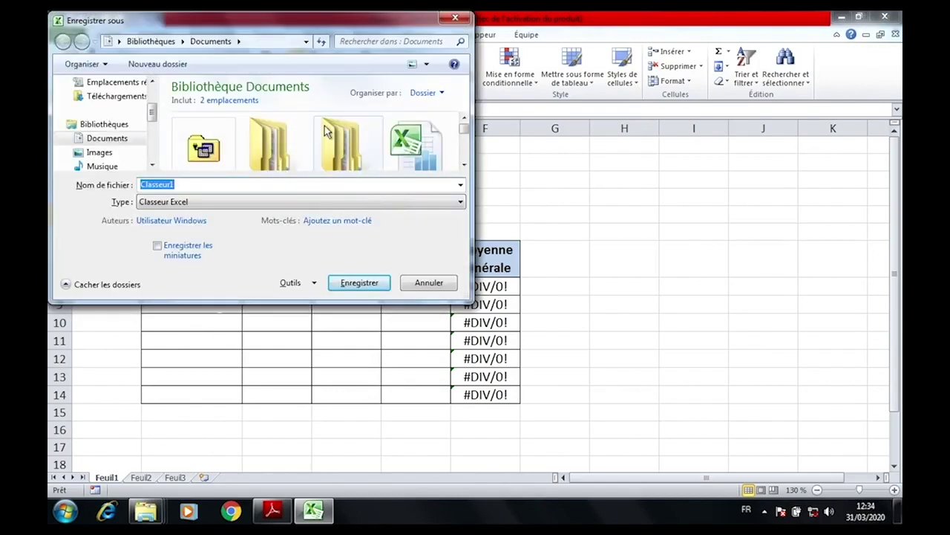
Save the workbook in Documents under the name 'Macros TP'.
text(Macros T)
text(P)
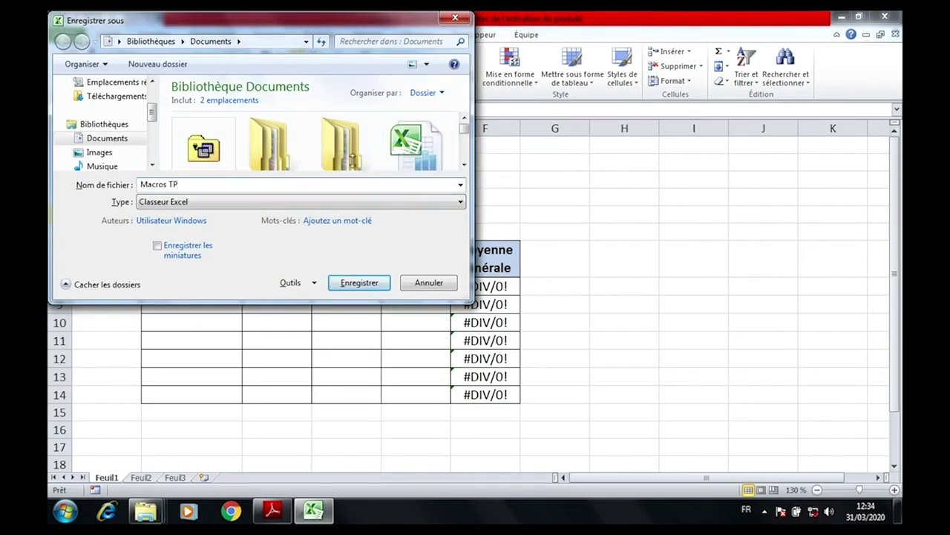
click(360, 277)
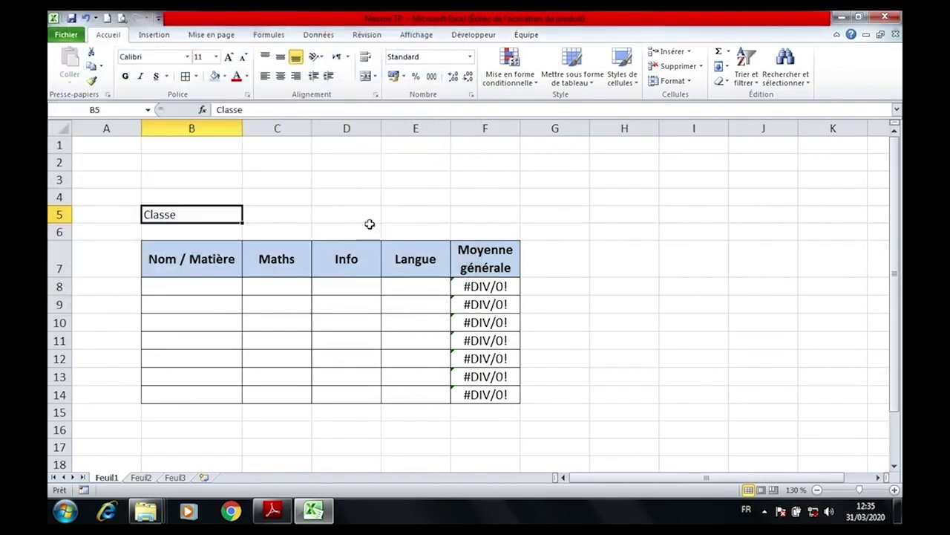
Enable the Développeur tab through Fichier > Options > Personnaliser le Ruban.
mouse_move(447, 4)
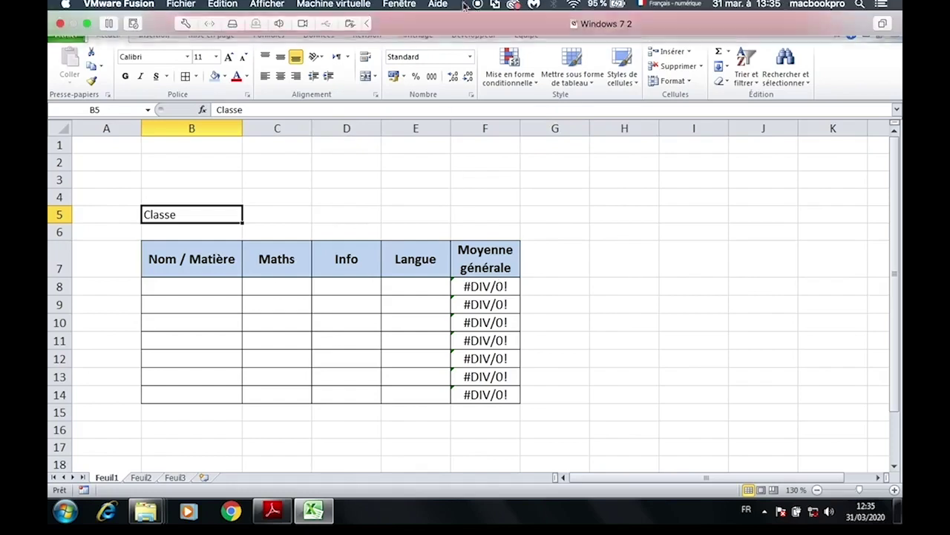
click(483, 34)
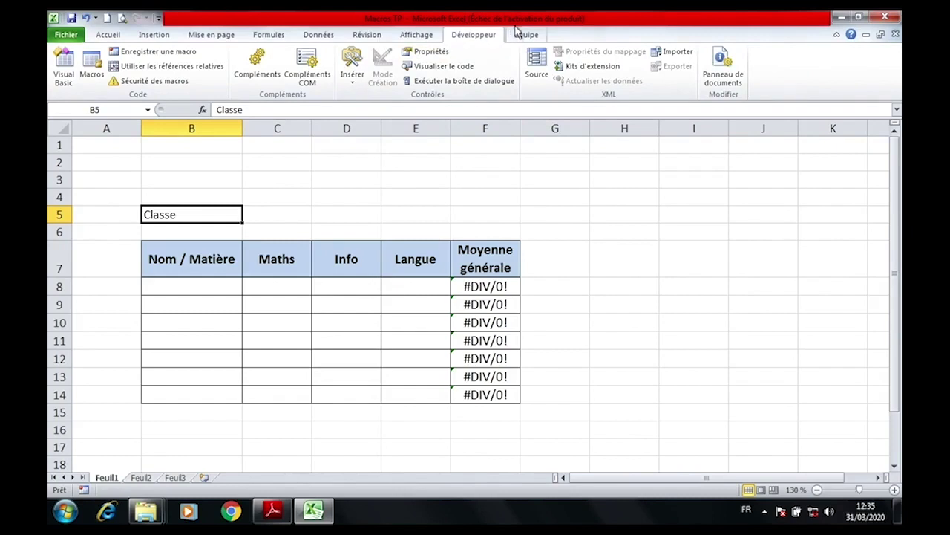
click(368, 210)
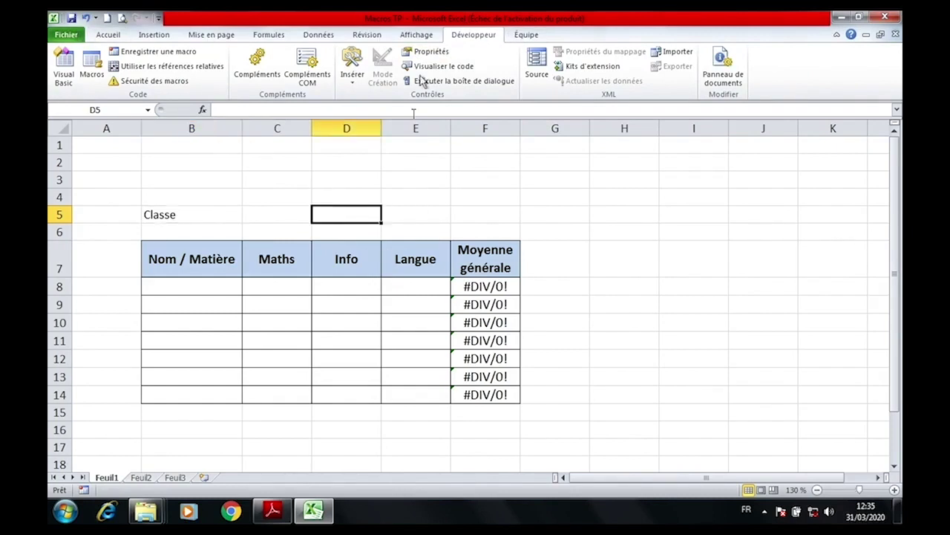
click(63, 34)
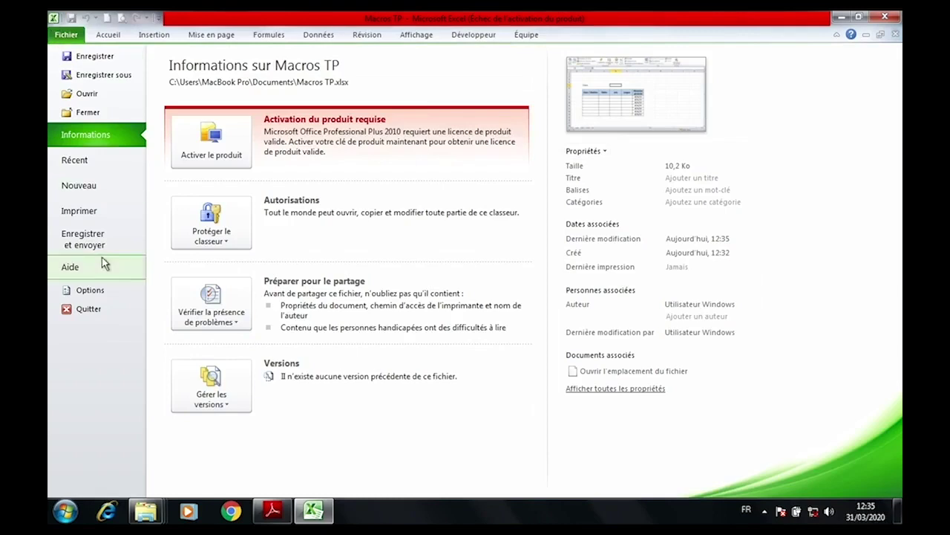
click(92, 286)
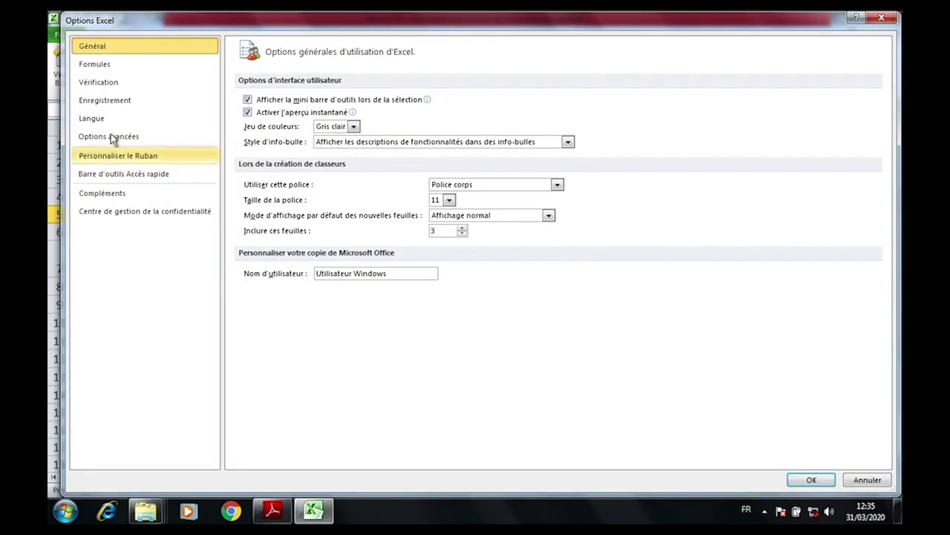
click(119, 153)
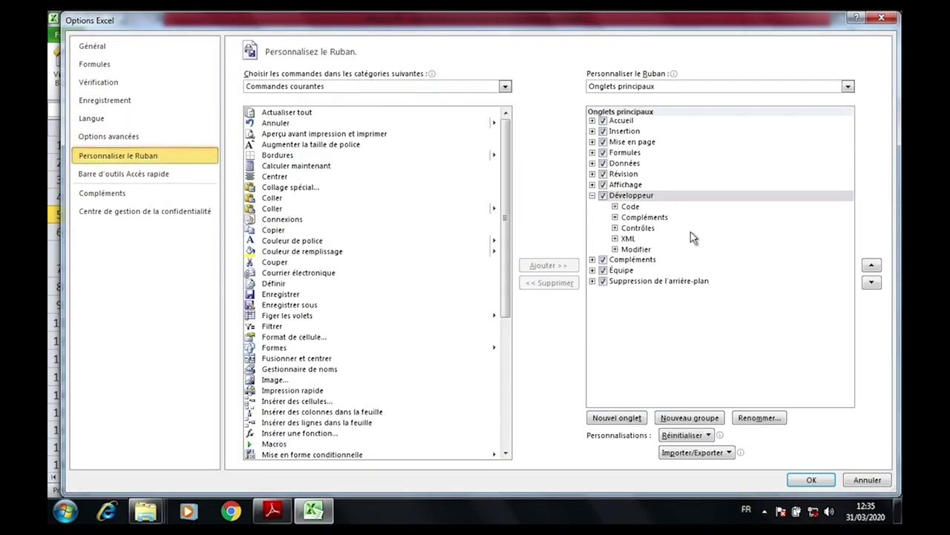
click(597, 193)
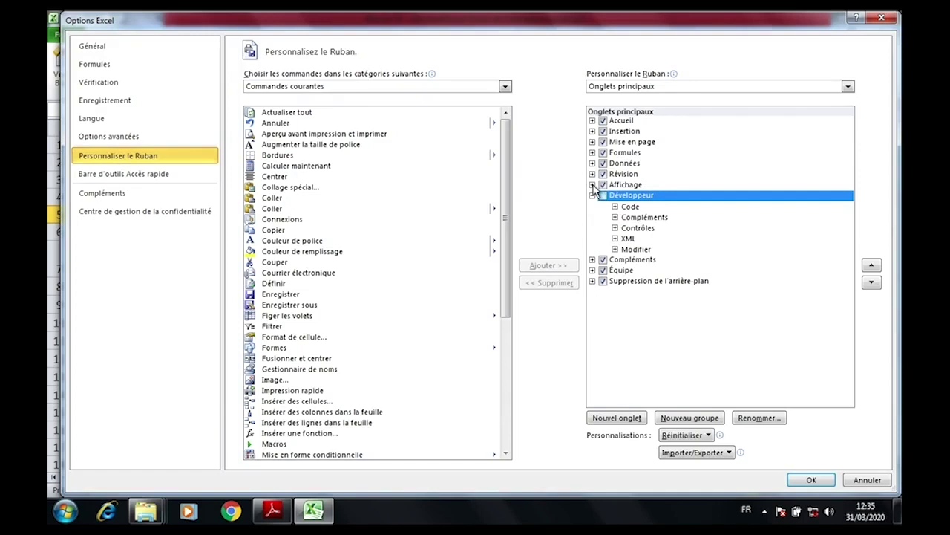
click(603, 195)
click(810, 480)
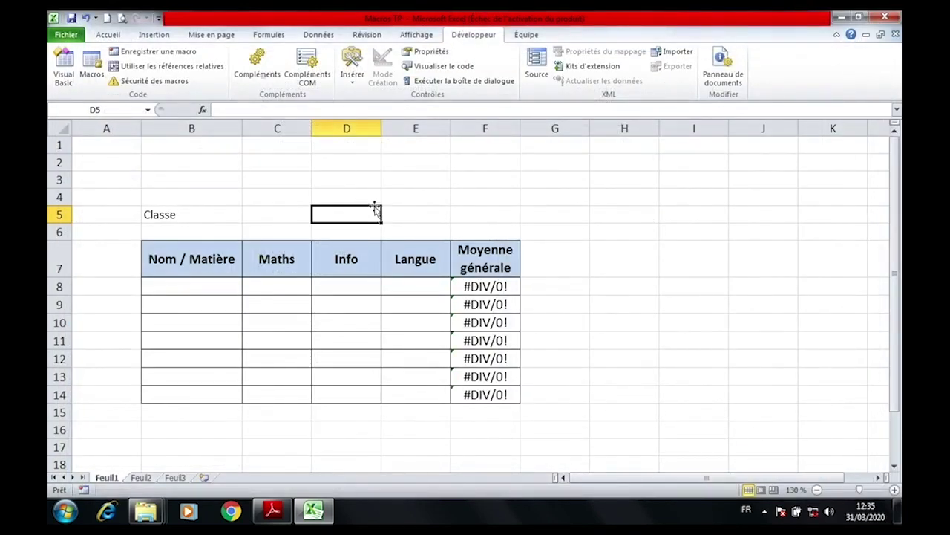
click(200, 283)
click(206, 216)
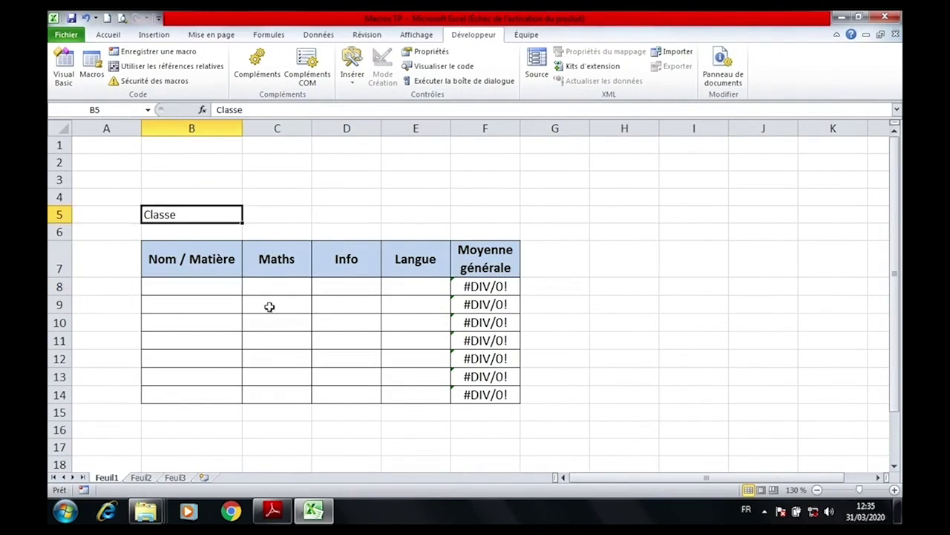
key(Delete)
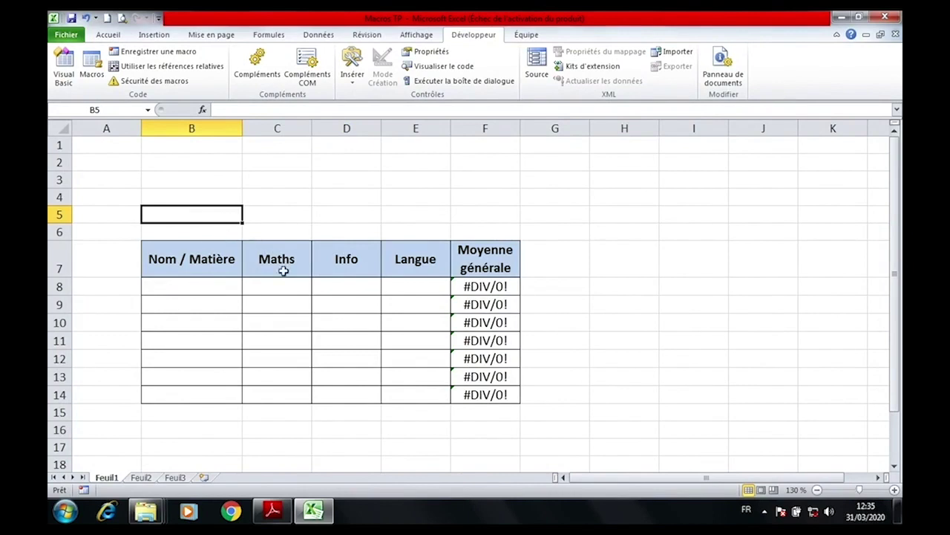
click(686, 252)
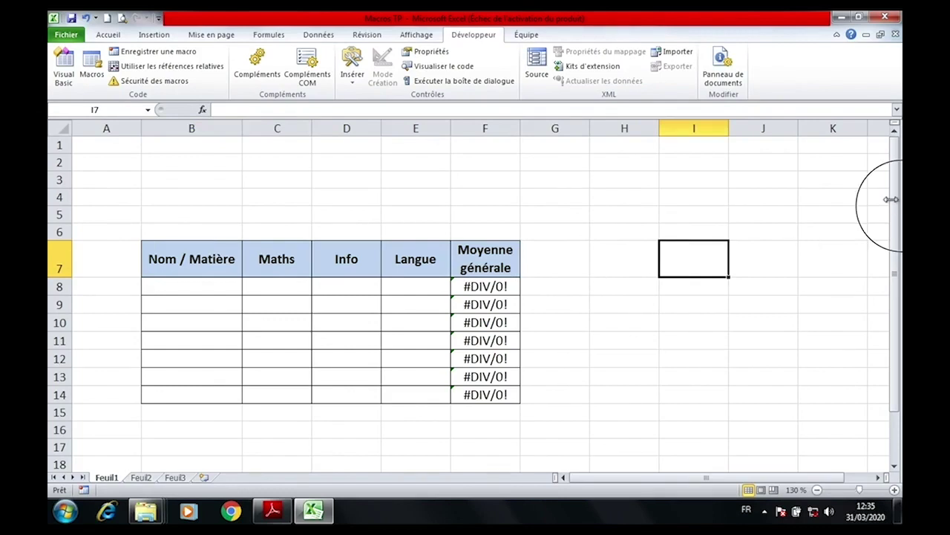
mouse_move(785, 2)
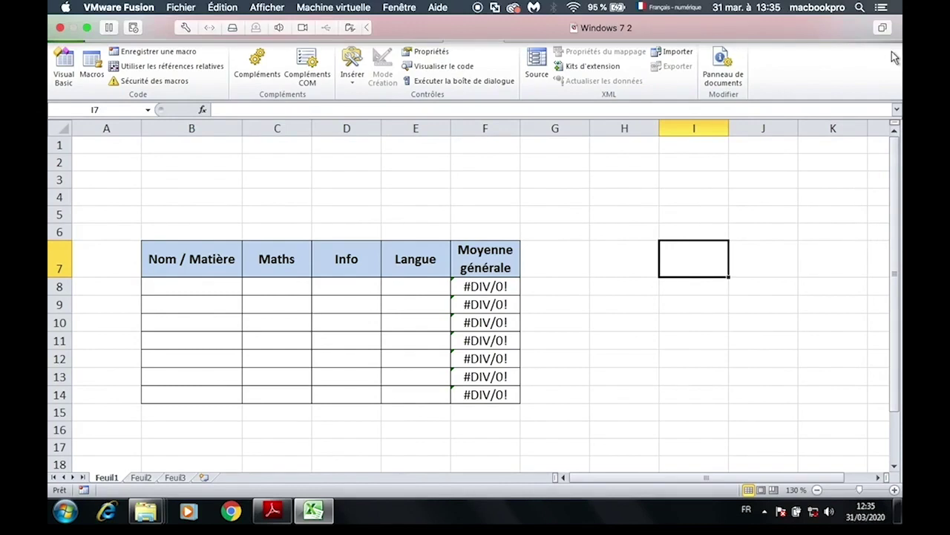
click(811, 227)
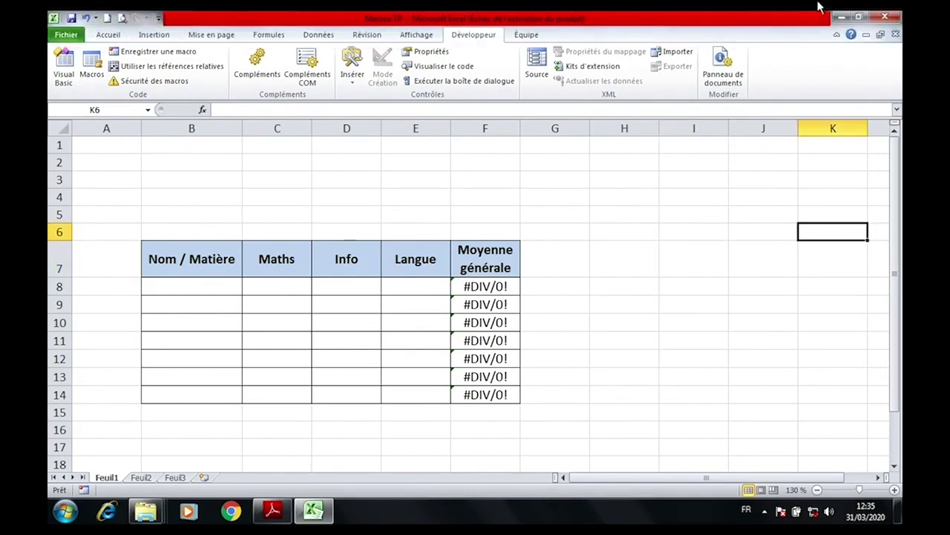
Arrange a narrowed Excel window and the resized exercise PDF side by side.
click(856, 15)
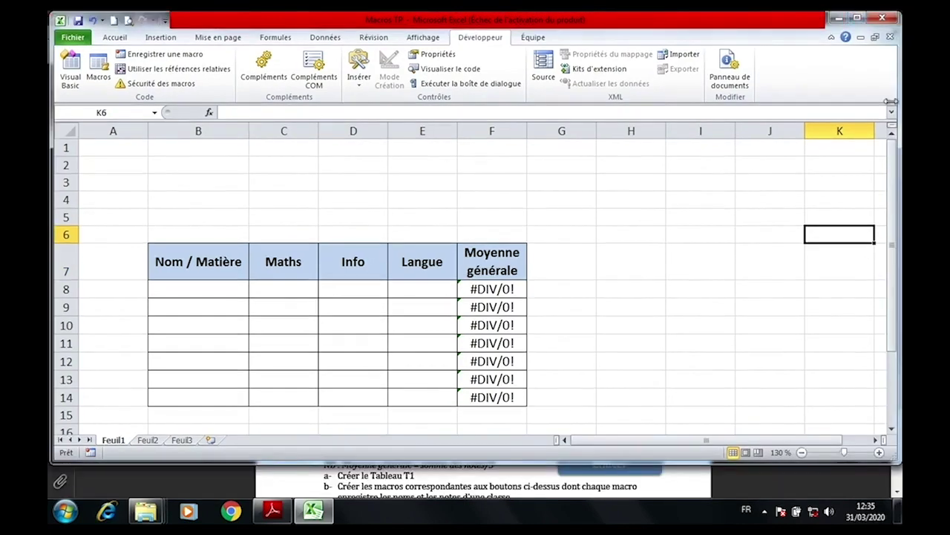
drag(893, 104, 509, 133)
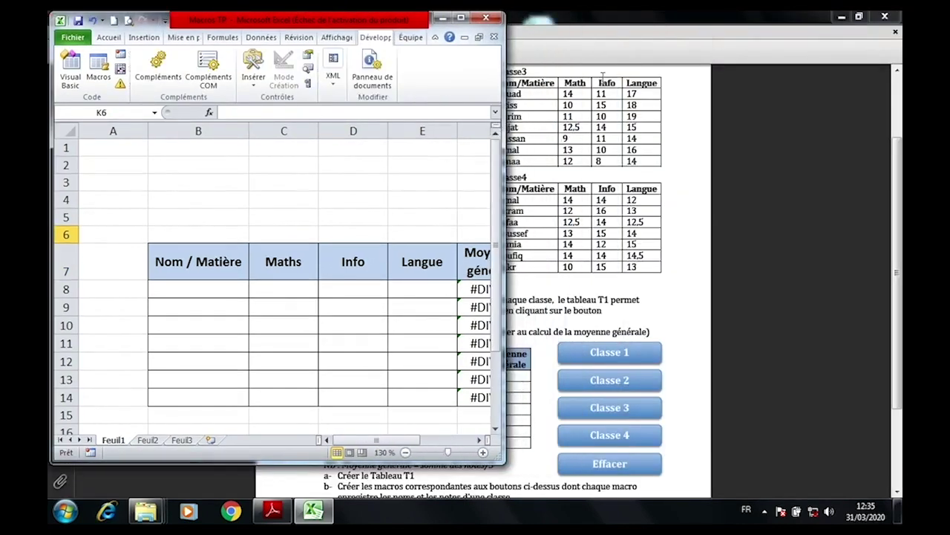
click(48, 67)
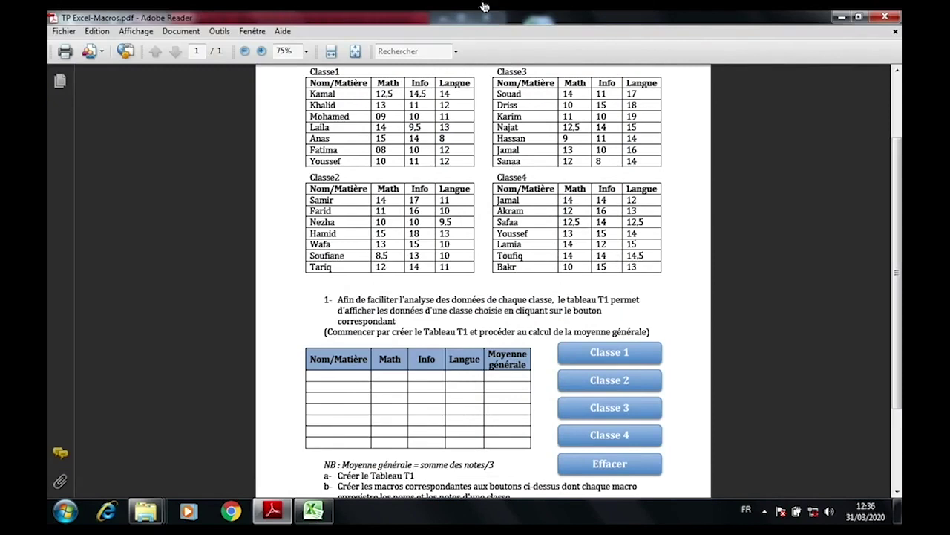
click(858, 16)
drag(634, 145, 355, 146)
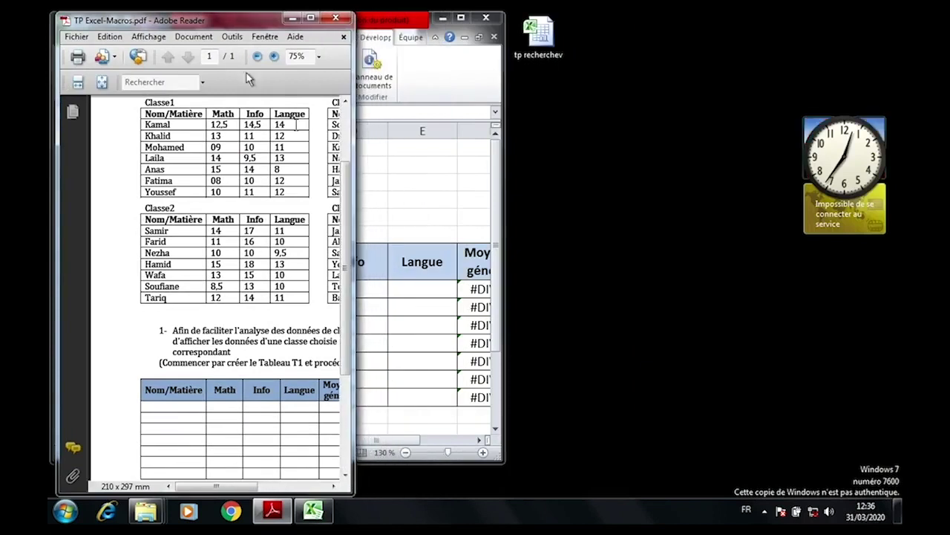
mouse_move(229, 13)
mouse_down()
mouse_move(729, 16)
mouse_move(698, 42)
mouse_up()
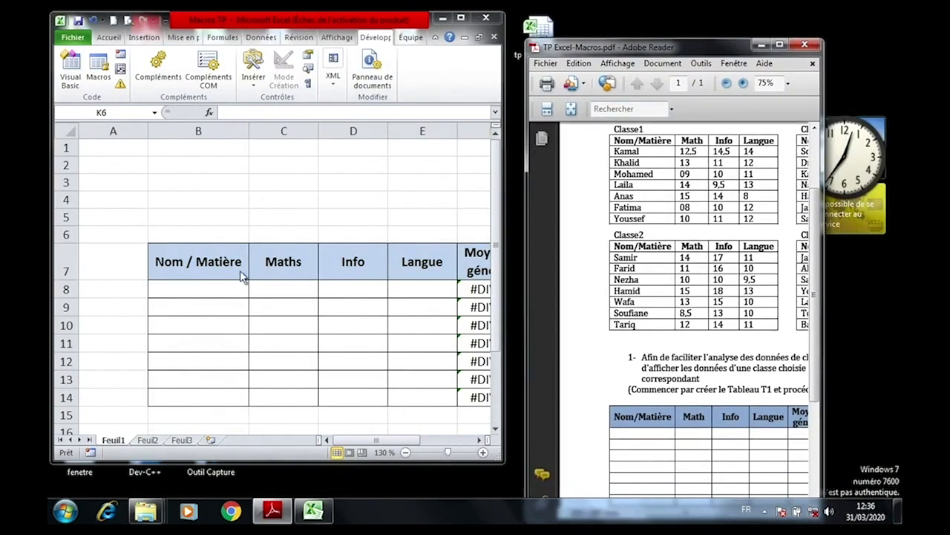
click(211, 283)
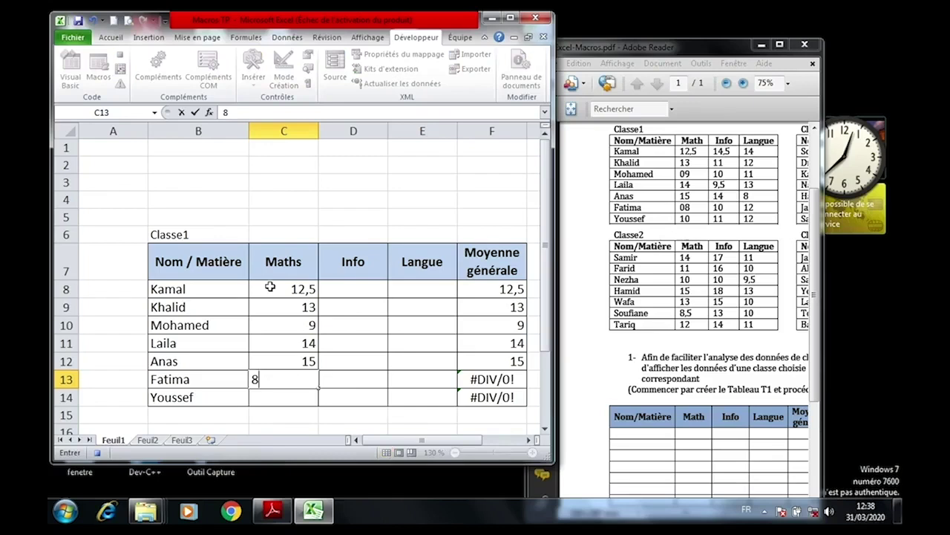
click(283, 378)
text(8)
Enter Youssef's Maths grade 10, then Info grades 14?5, 11 and 10 for Kamal, Khalid, Mohamed.
key(Return)
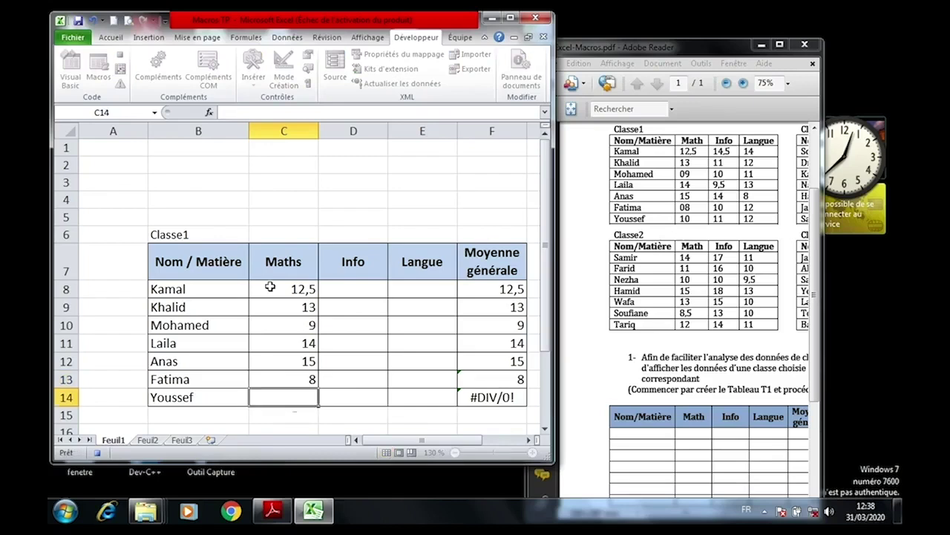
text(10)
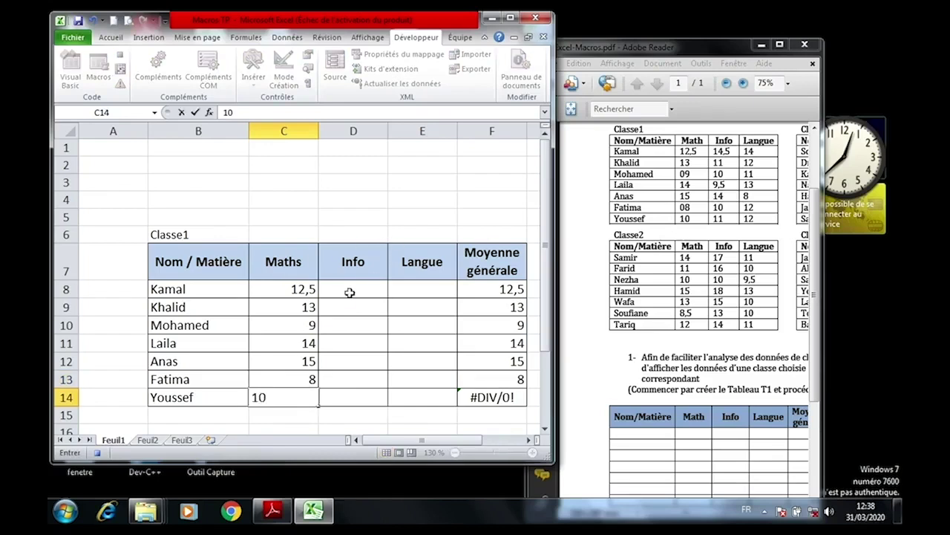
click(354, 288)
text(14?5)
key(Return)
text(11)
key(Return)
text(10)
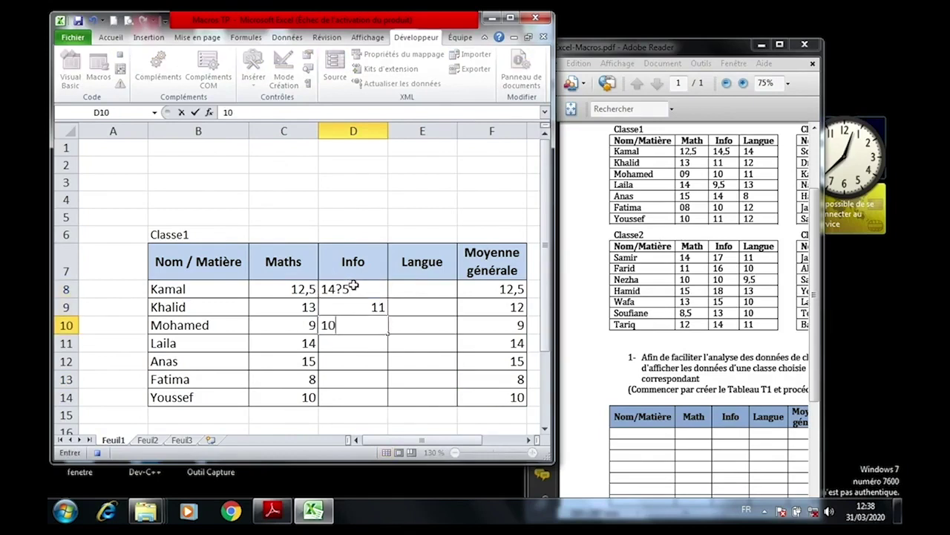
key(Return)
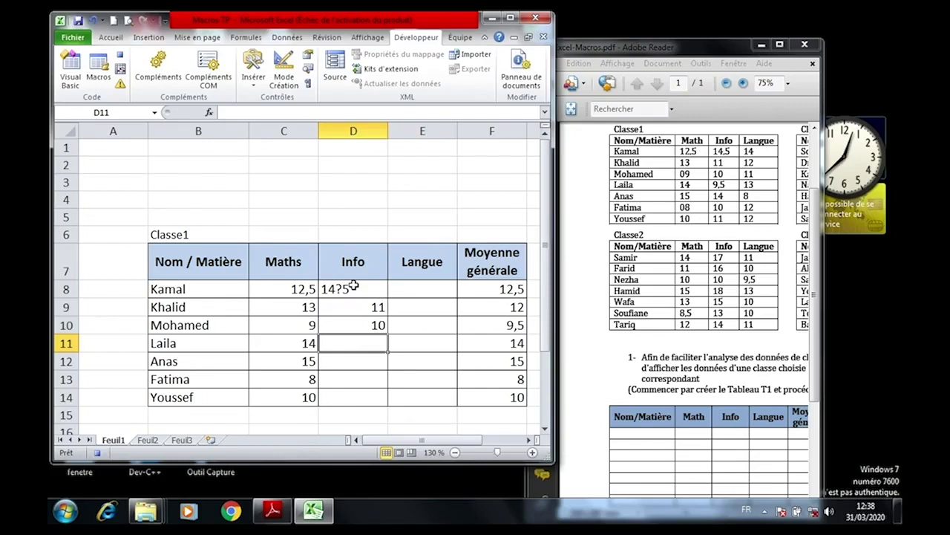
Enter the remaining Info grades 9,5, 14, 10 and 11 for Laila, Anas, Fatima and Youssef.
text(9)
text(75)
key(BackSpace)
key(BackSpace)
text(,)
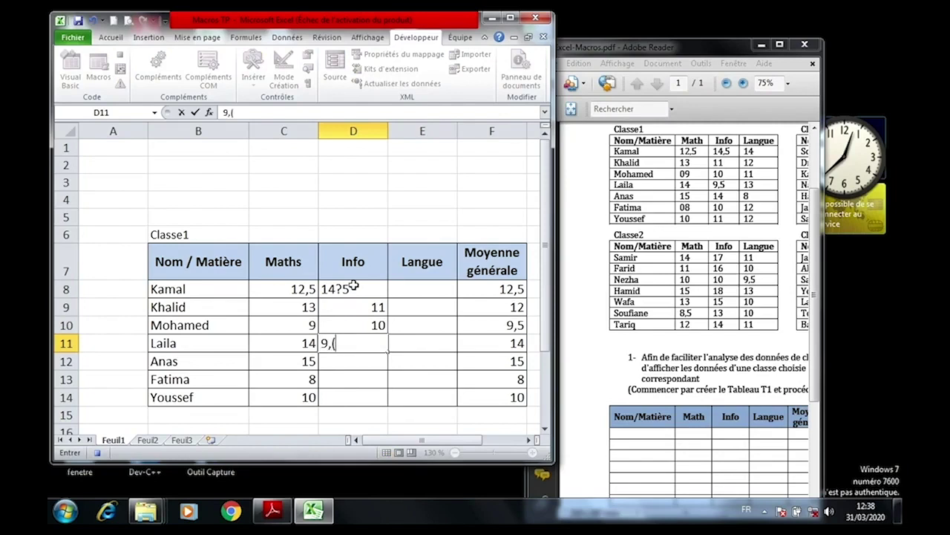
text(5)
key(Return)
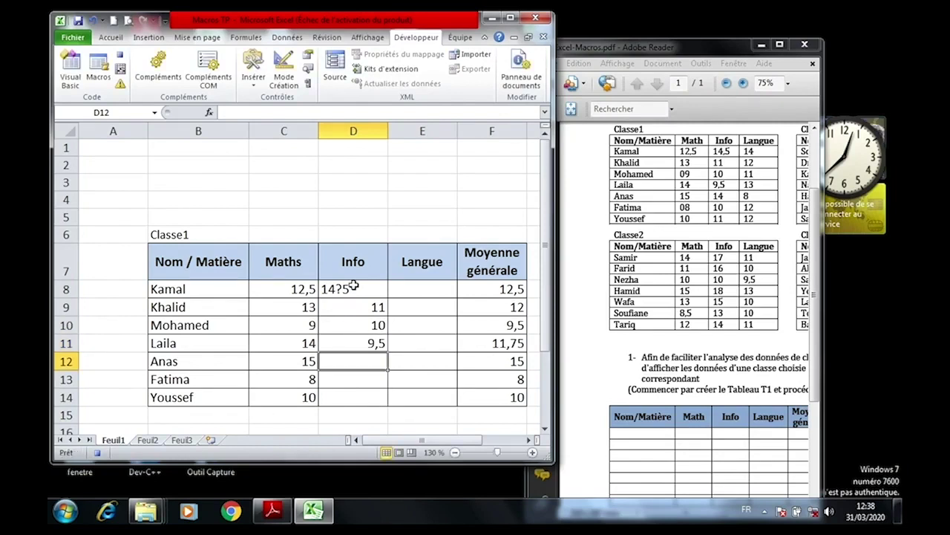
text(14)
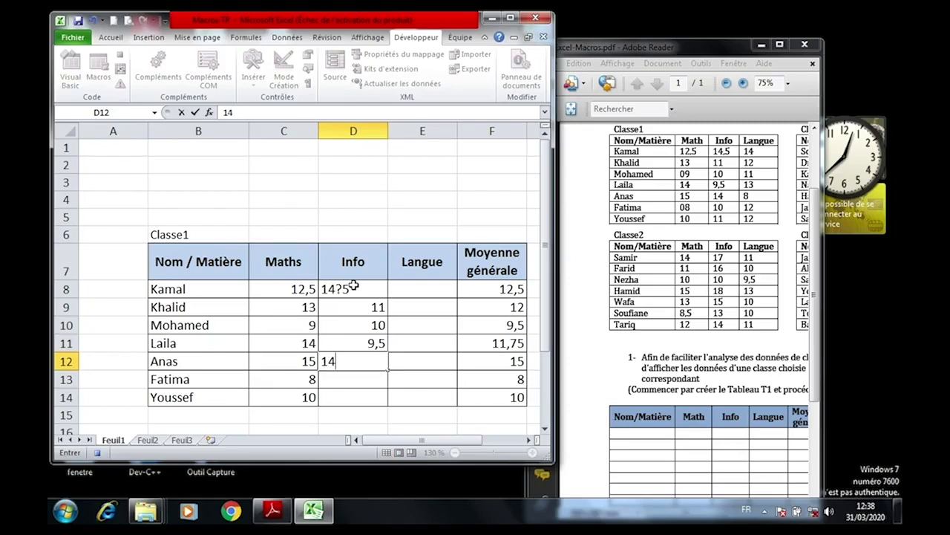
key(Return)
text(10)
key(Return)
text(11)
key(Return)
Correct Kamal's Info grade in D8 to 14,5.
double_click(349, 289)
key(BackSpace)
text(,)
key(Return)
Enter the Langue grades 14, 12, 11, 13, 8, 12 and 12 from Kamal to Youssef.
click(429, 279)
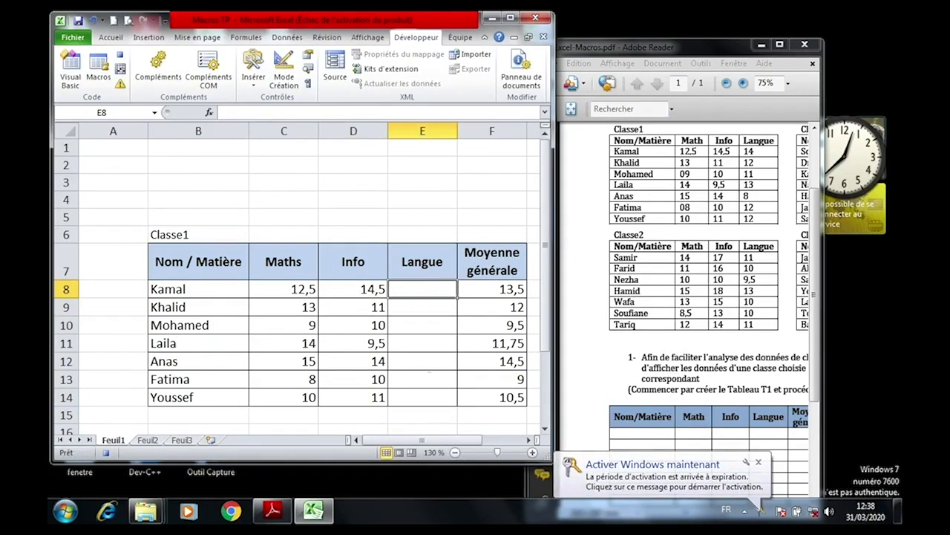
text(14)
key(Return)
text(12)
key(Return)
text(11)
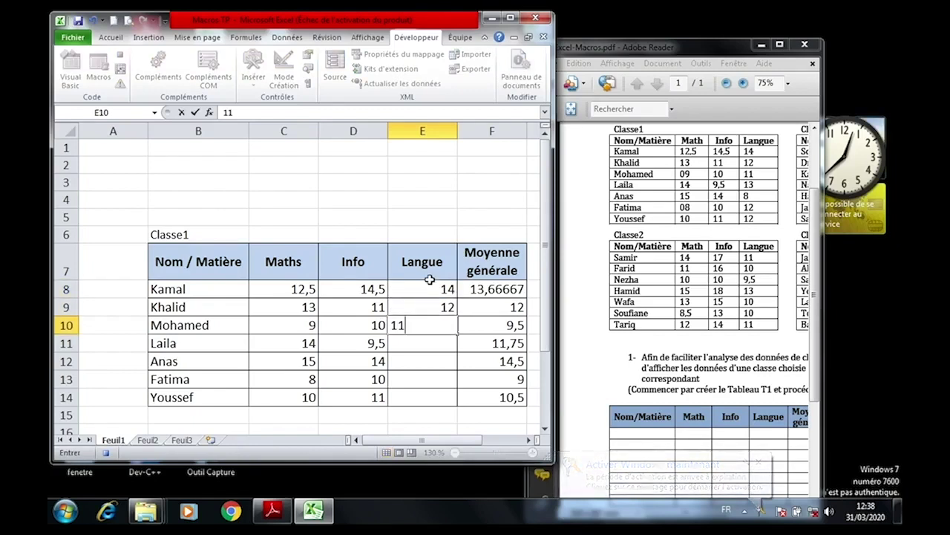
key(Return)
text(13)
key(Return)
text(8)
key(Return)
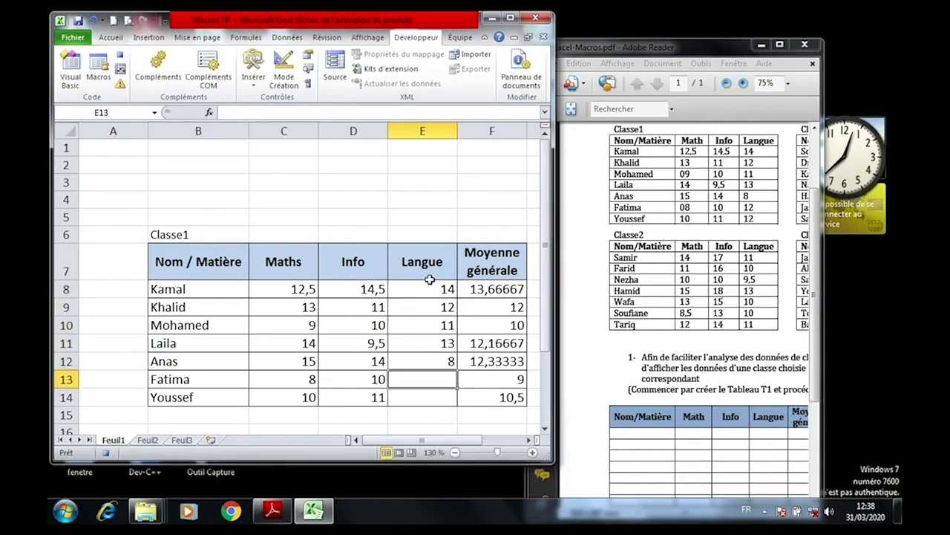
text(12)
key(Return)
text(12)
key(Return)
Check the average formulas in F8 and F14, then select the Classe1 title cell B6.
click(490, 282)
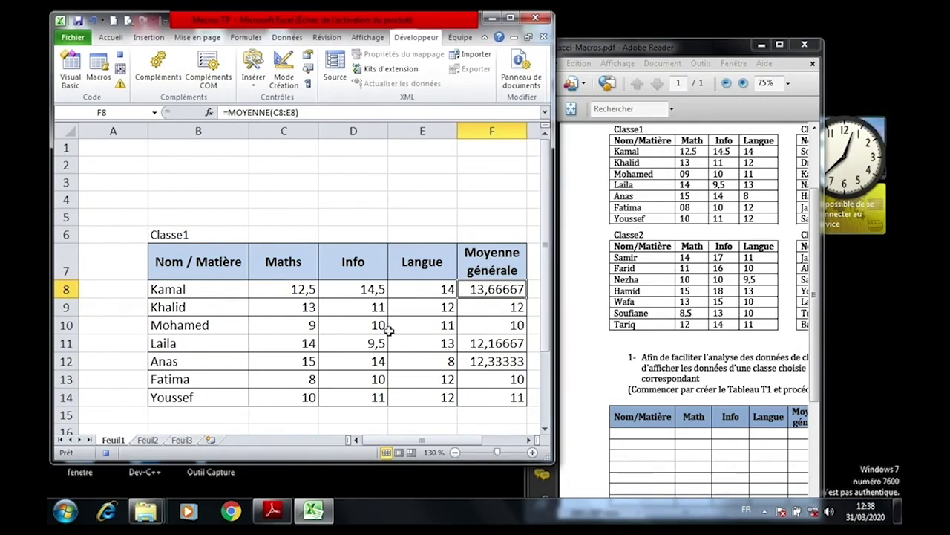
click(474, 391)
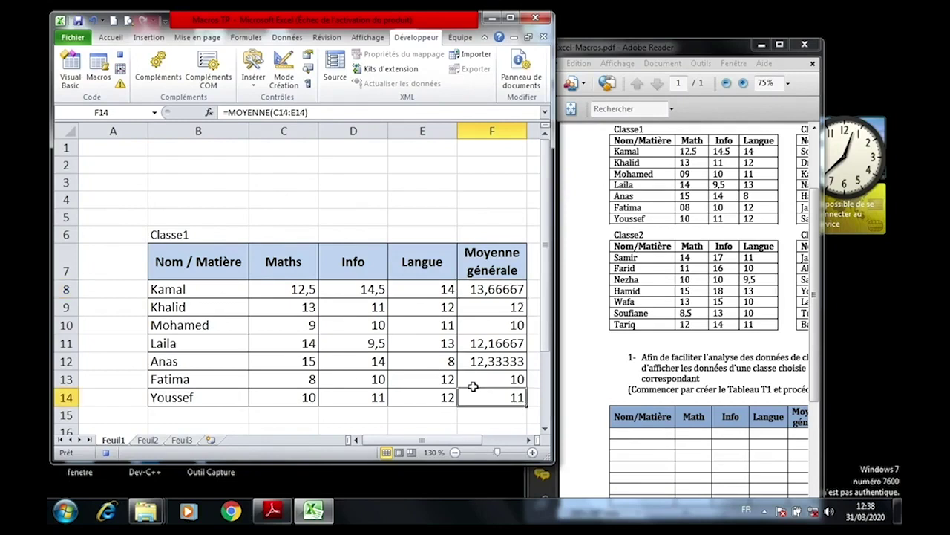
click(202, 234)
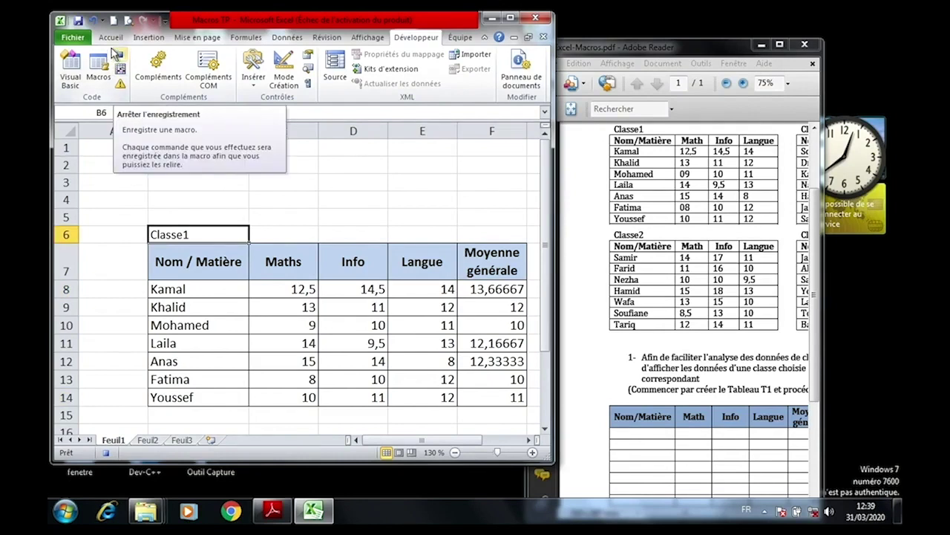
Stop recording the classe1 macro, delete the contents of B8:F14, and return to B6.
drag(545, 86, 793, 76)
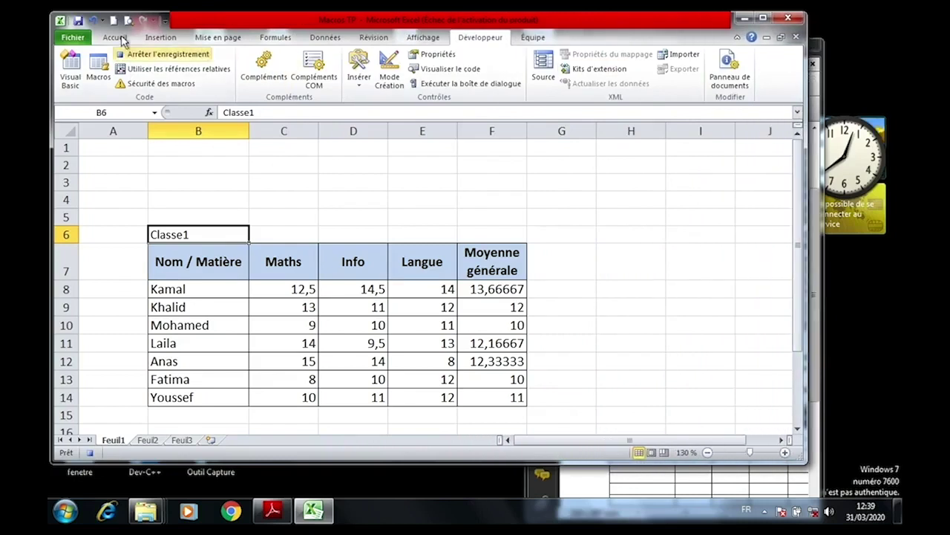
click(147, 52)
click(220, 286)
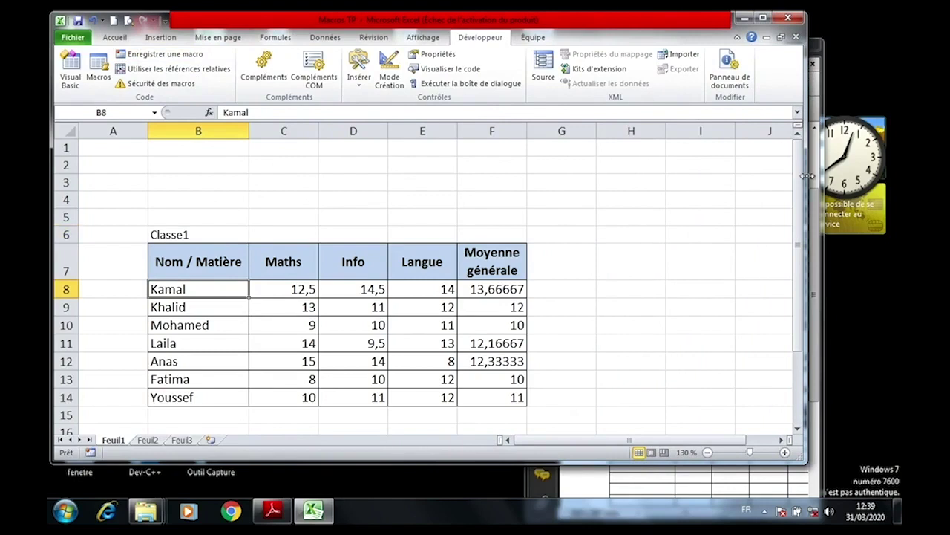
drag(806, 172, 552, 184)
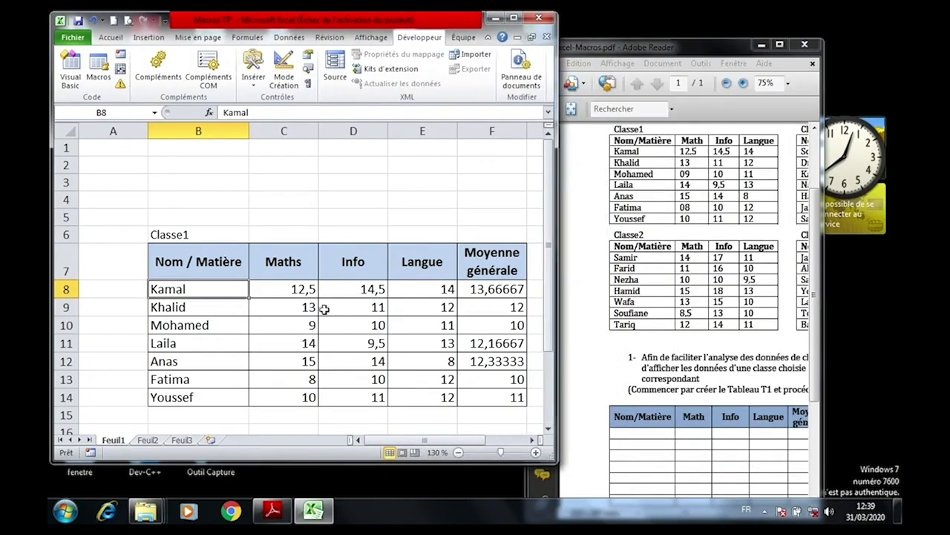
drag(216, 285, 486, 386)
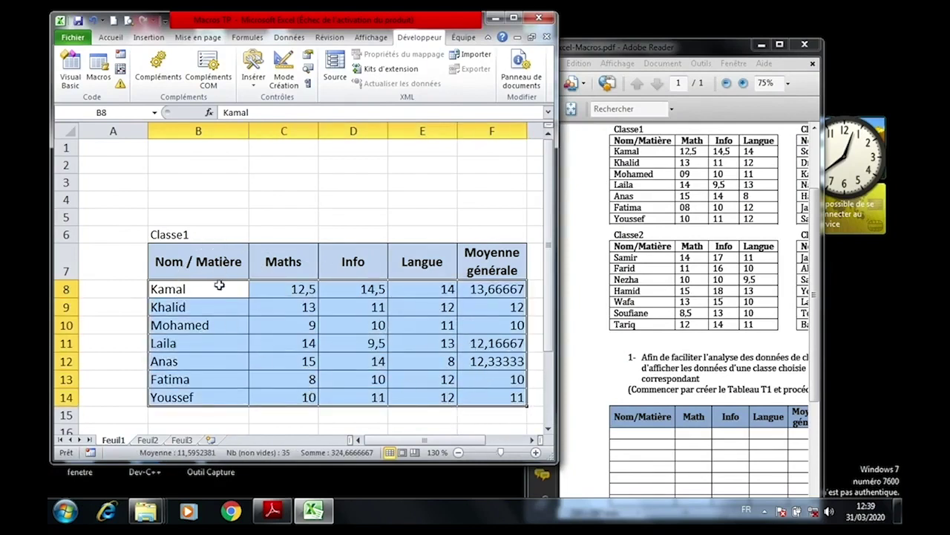
key(Delete)
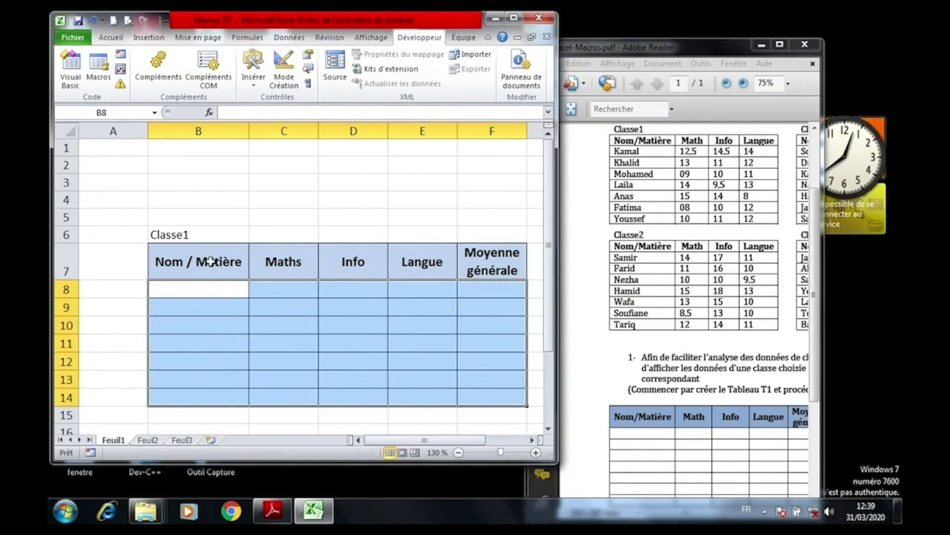
click(199, 236)
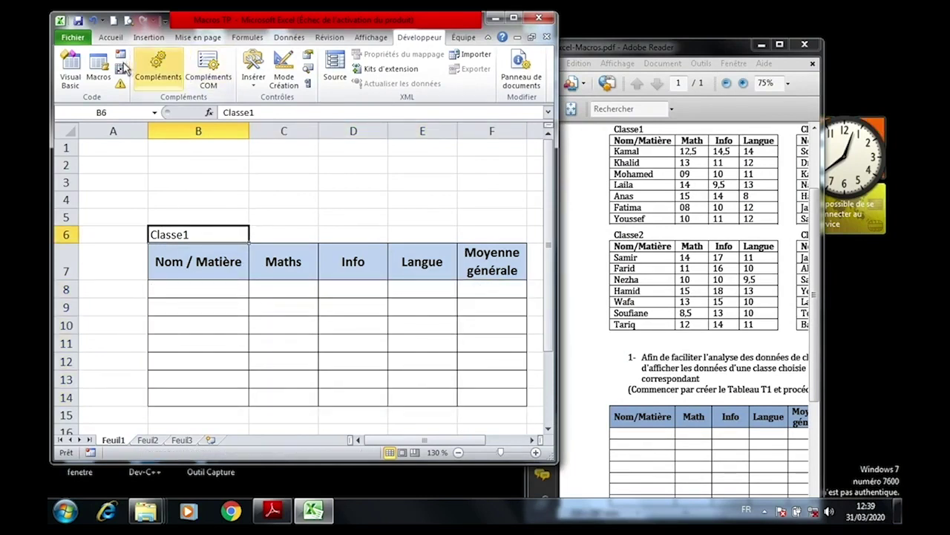
Run the classe1 macro to refill the table with names and grades.
click(100, 76)
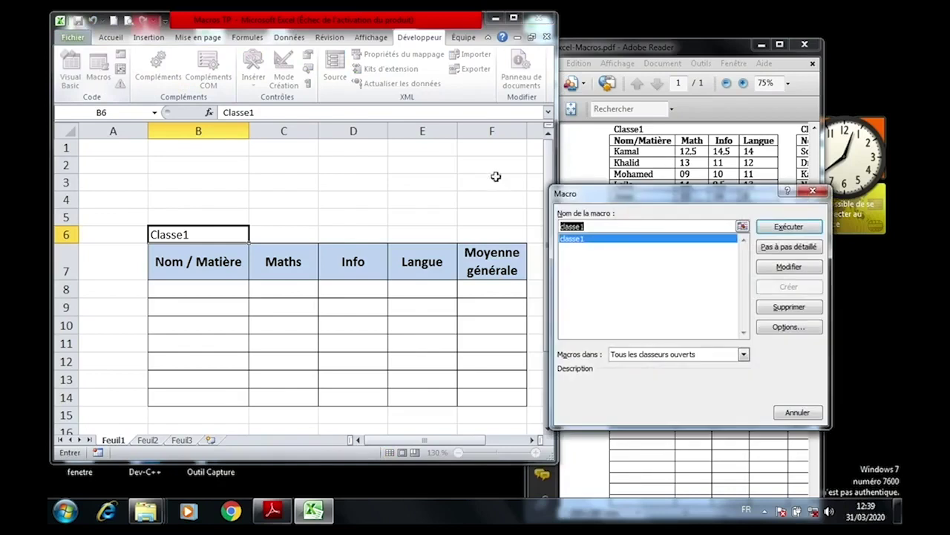
click(780, 222)
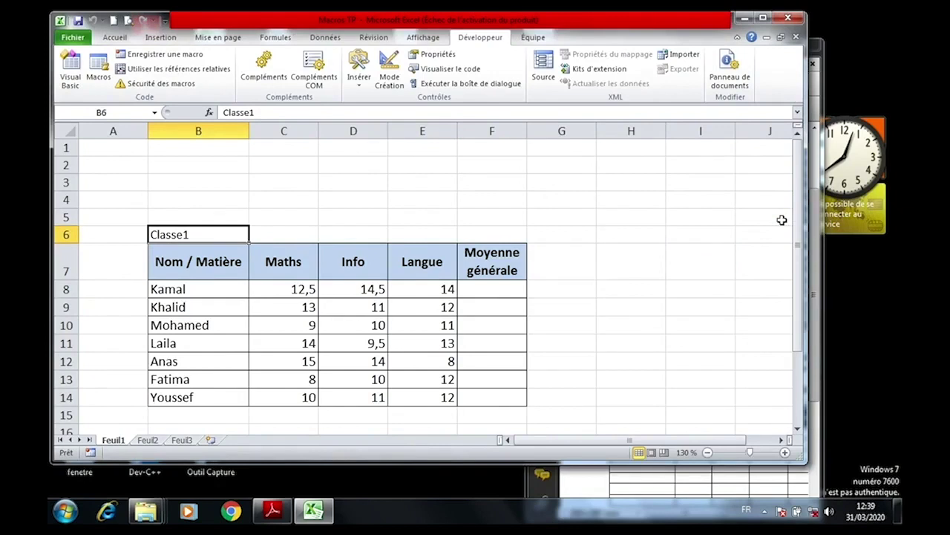
click(609, 273)
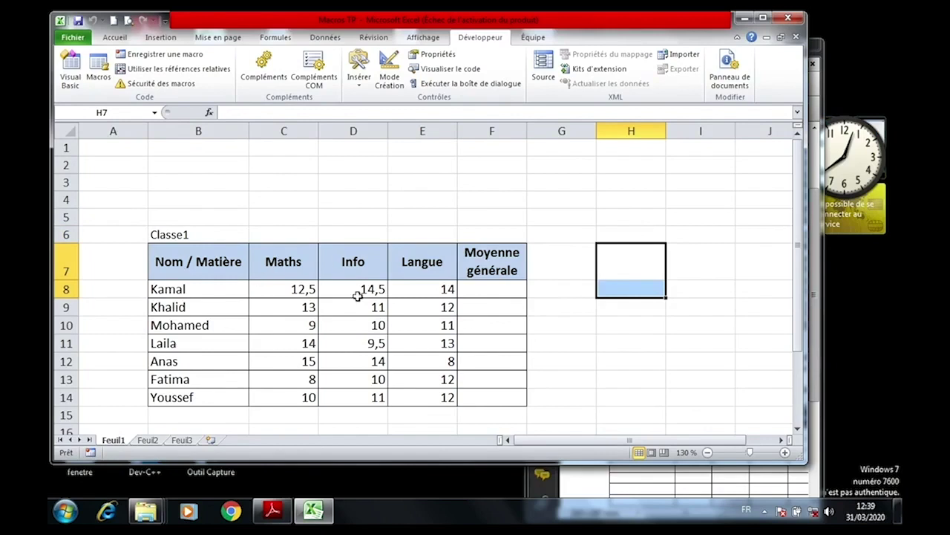
click(483, 286)
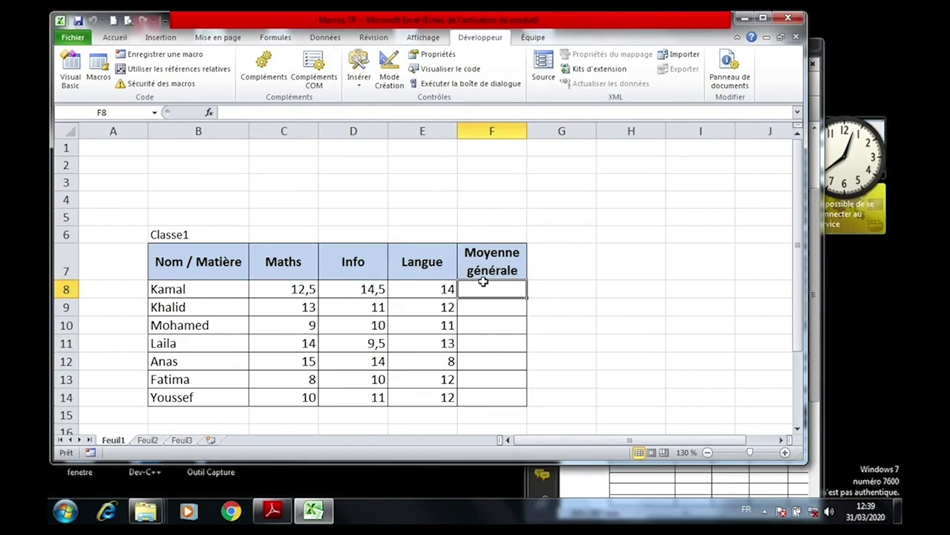
Delete the names and grades in B8:E14 and return to cell B8.
drag(185, 284, 421, 386)
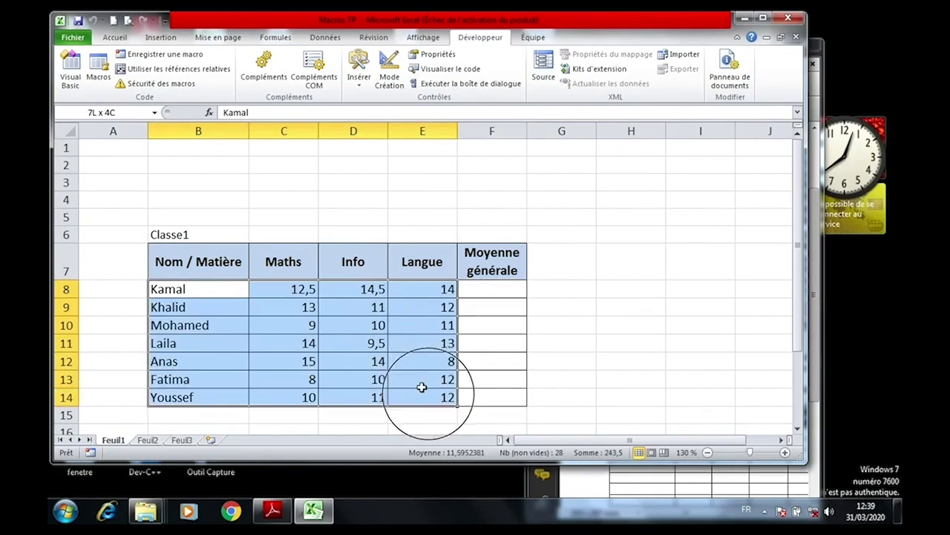
key(Delete)
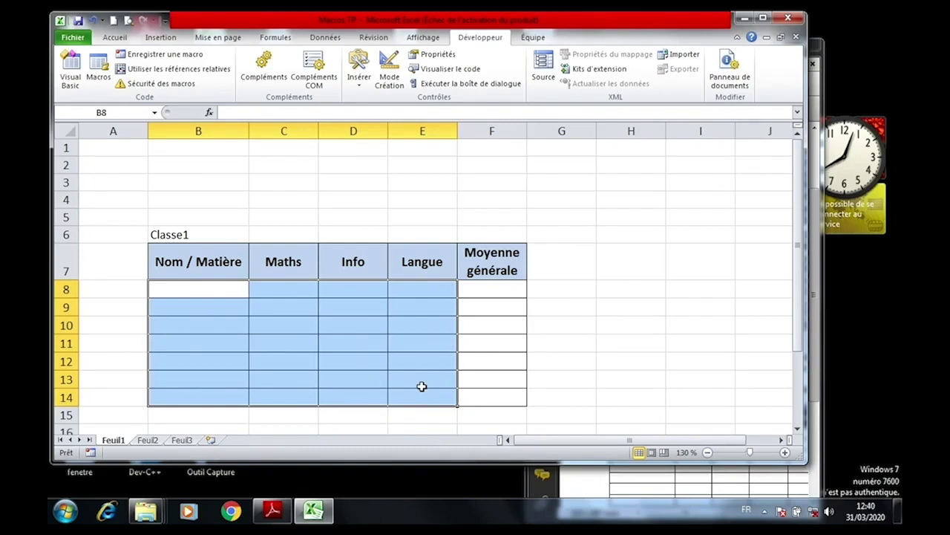
click(179, 284)
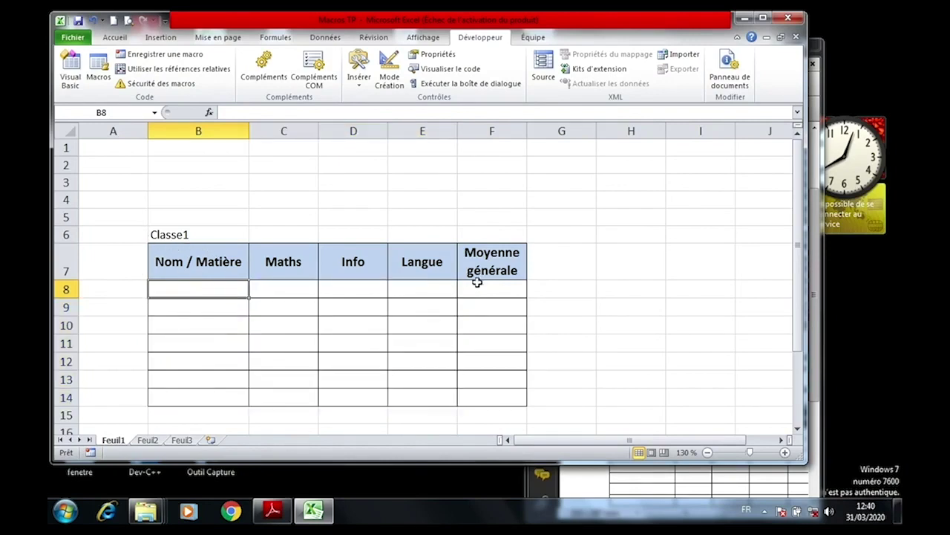
Delete the classe1 macro from the Macros list, confirming with Oui.
click(98, 68)
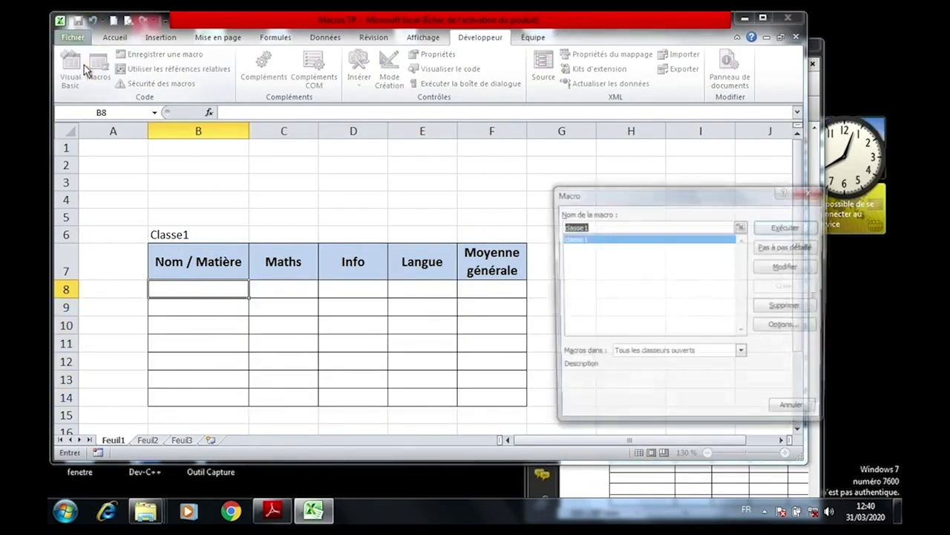
click(789, 307)
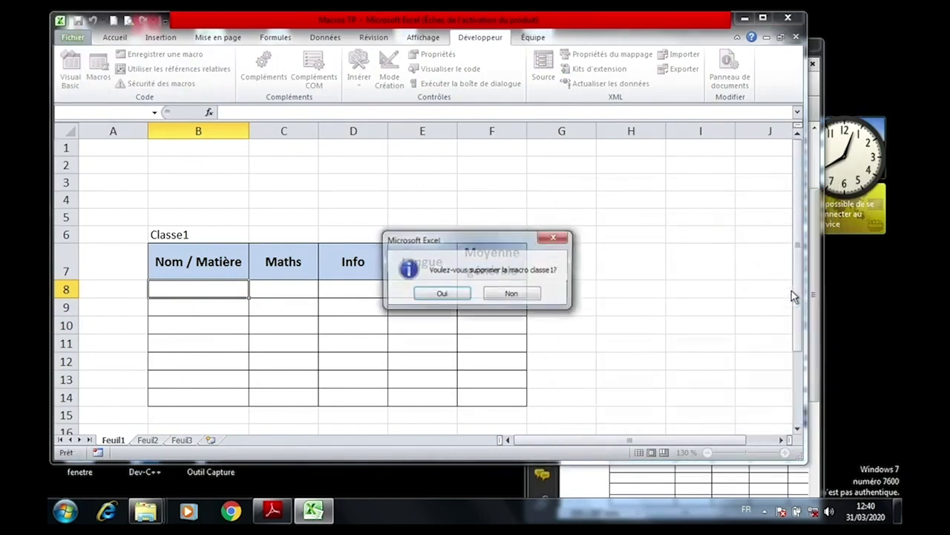
click(441, 293)
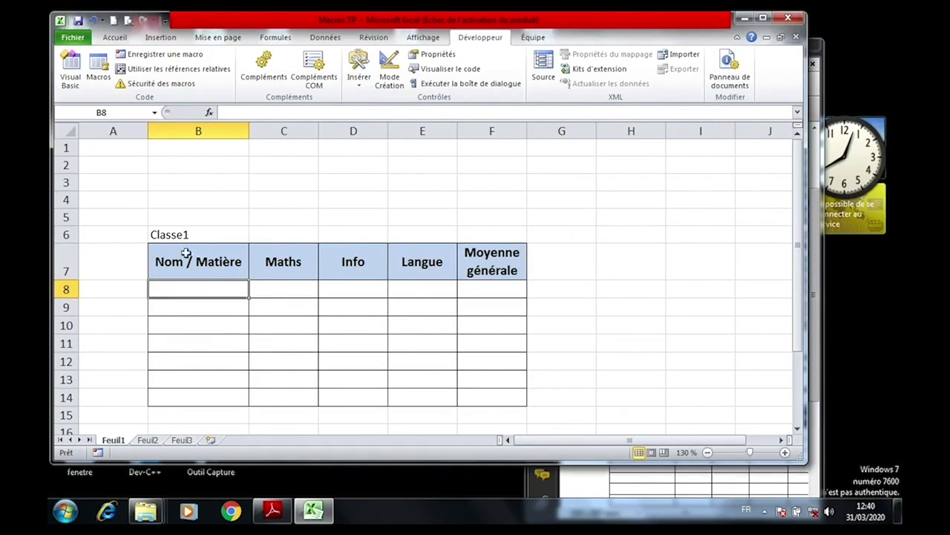
Enter =MOYENNE(C8:E8) in F8 and fill it down to F14.
click(497, 288)
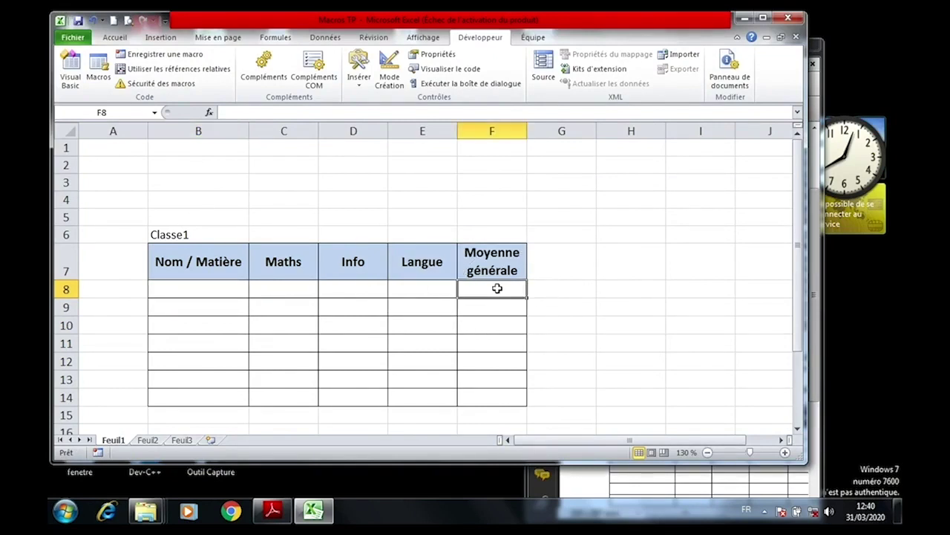
text(=moyenne)
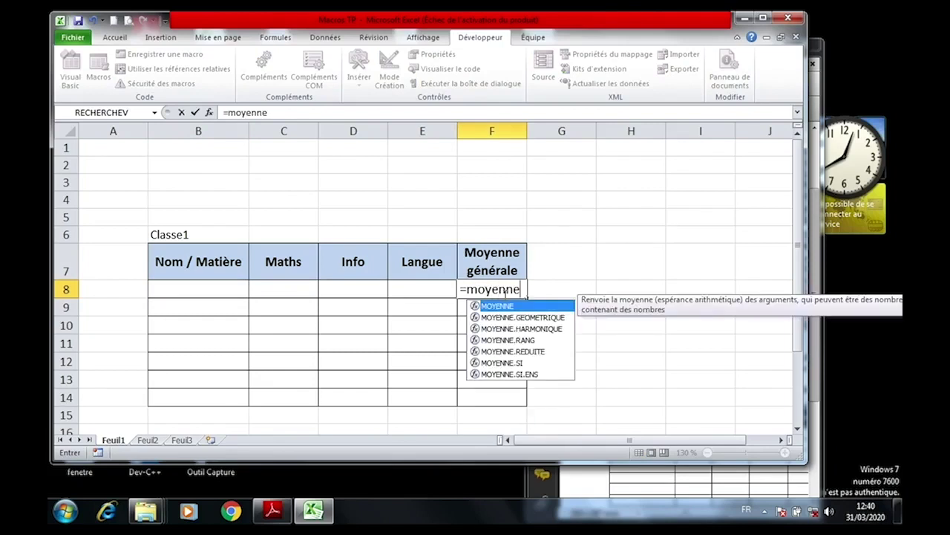
text(()
drag(303, 289, 410, 289)
key(Return)
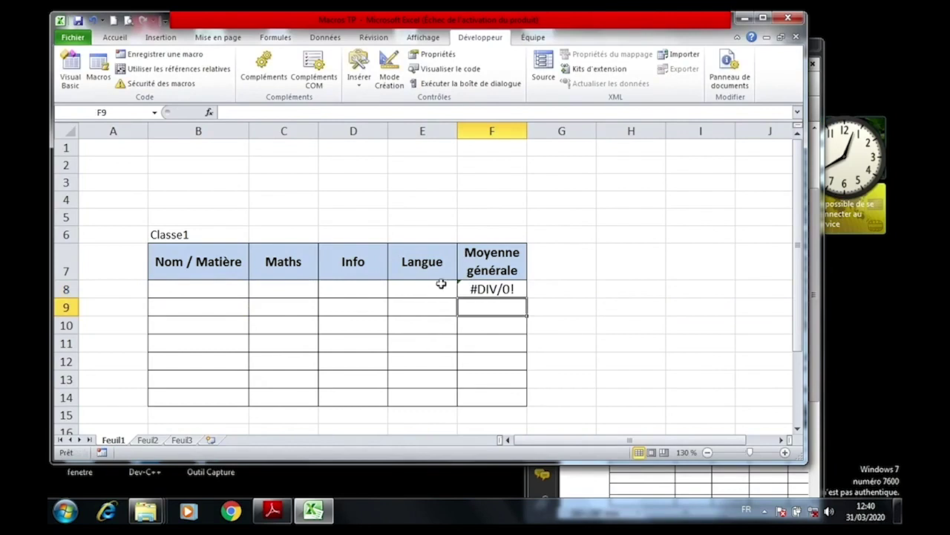
click(522, 289)
drag(522, 289, 521, 403)
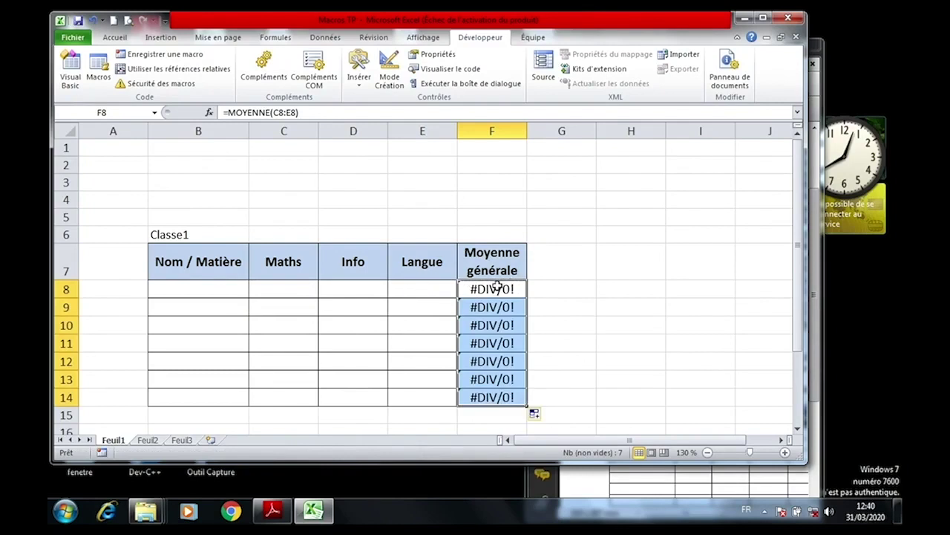
Test the formula with a Maths grade of 12 and an Info grade of 11 in row 8.
click(303, 285)
text(2)
key(Return)
click(482, 283)
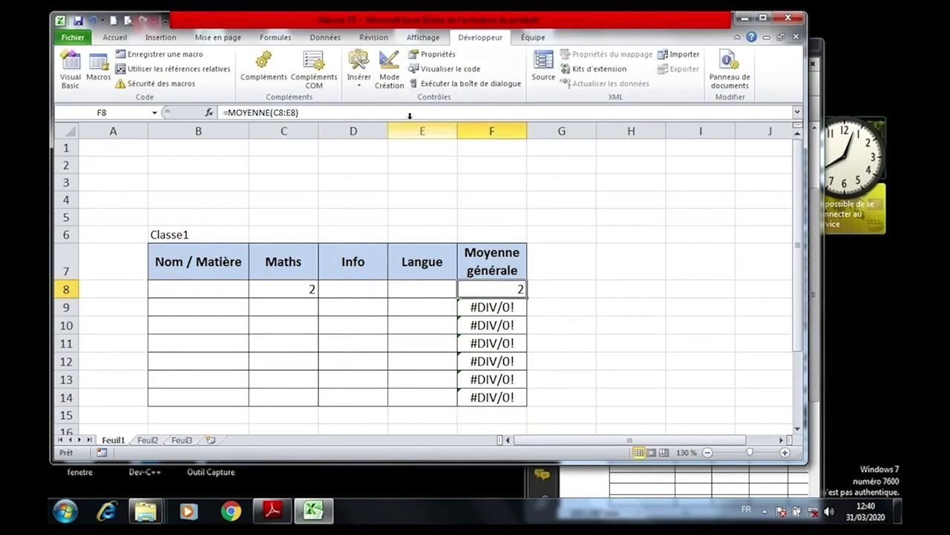
click(285, 279)
text(12)
key(Return)
click(363, 286)
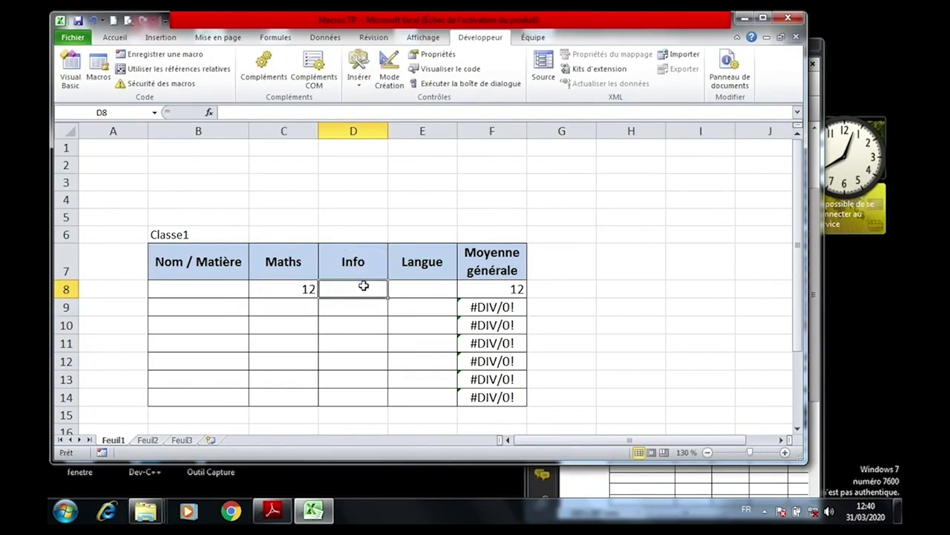
text(11)
key(Return)
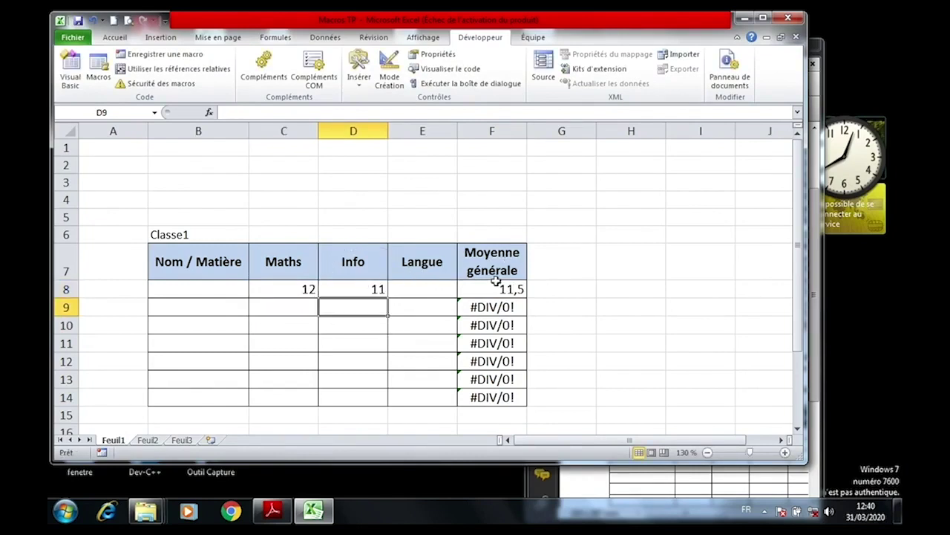
click(356, 287)
Format the averages in F8:F14 to show two decimals.
click(503, 289)
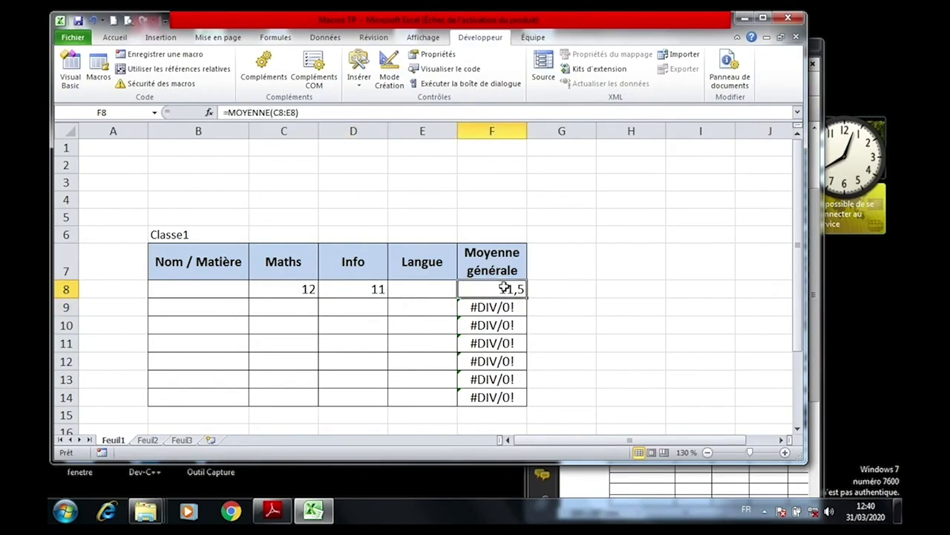
drag(490, 289, 491, 397)
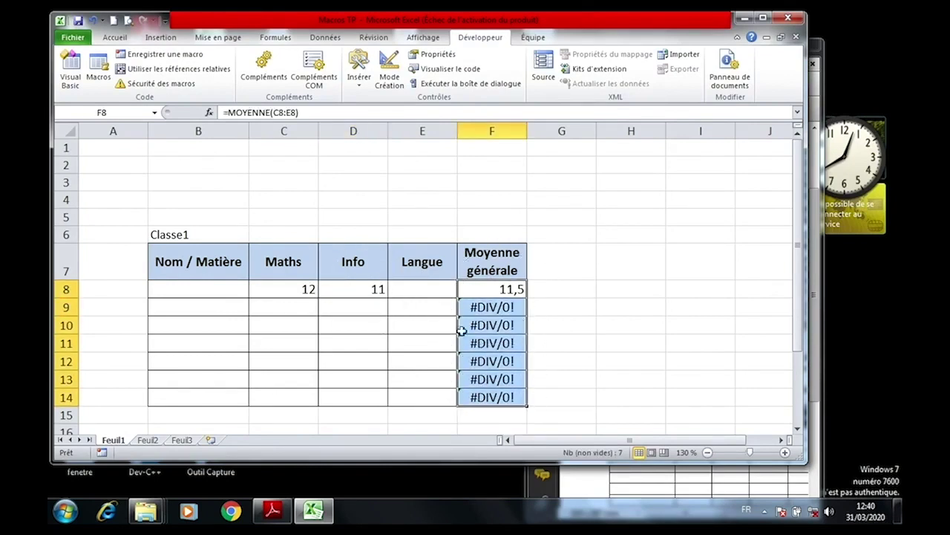
click(115, 37)
click(475, 79)
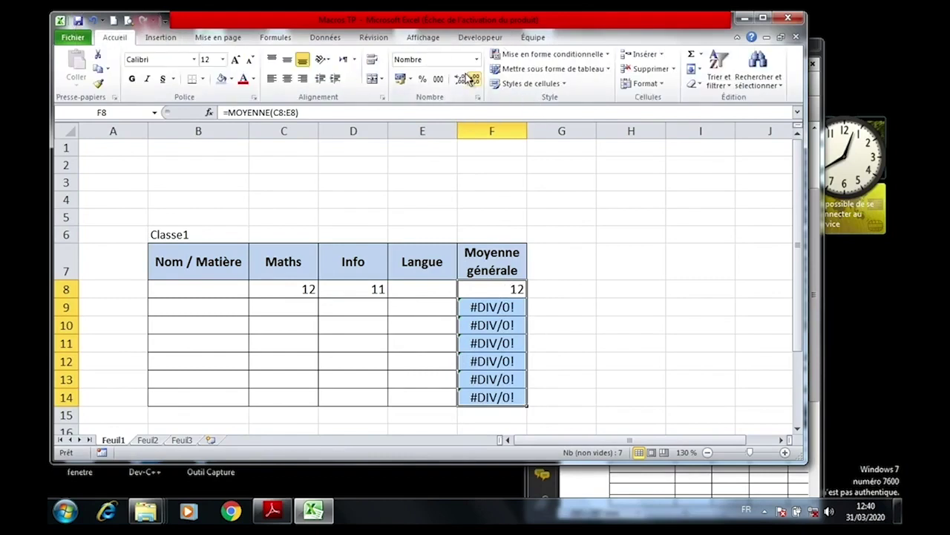
click(460, 79)
click(460, 79)
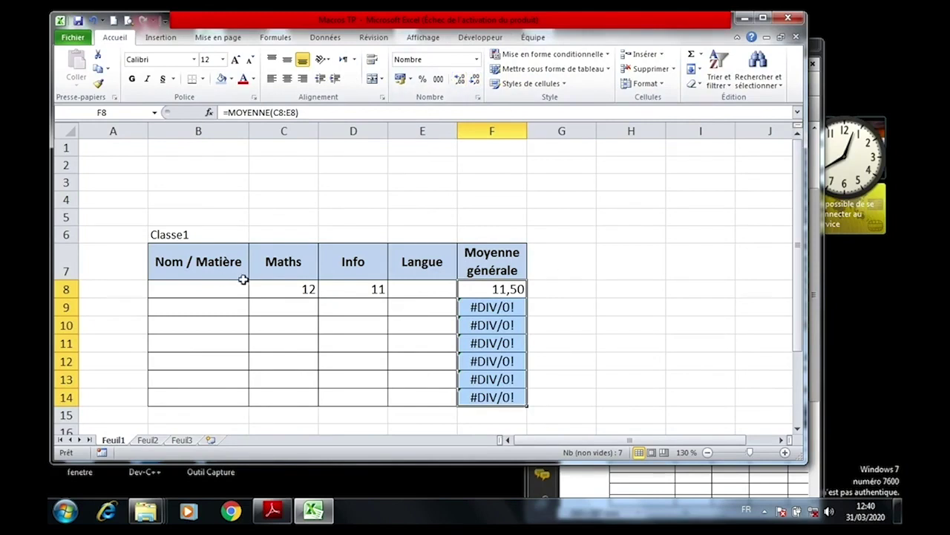
Delete the test grades from C8:D8 and return to the title cell B6.
drag(279, 288, 354, 287)
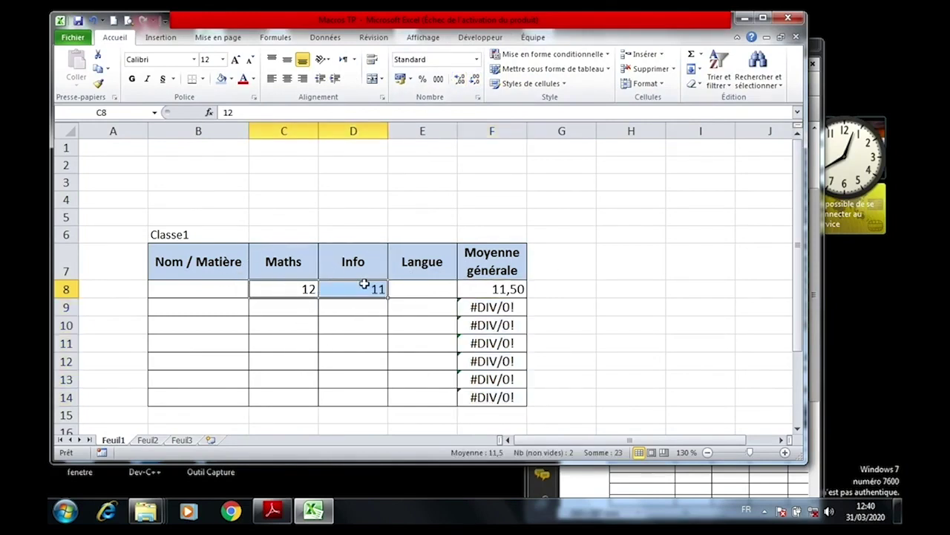
key(Delete)
click(210, 276)
click(183, 232)
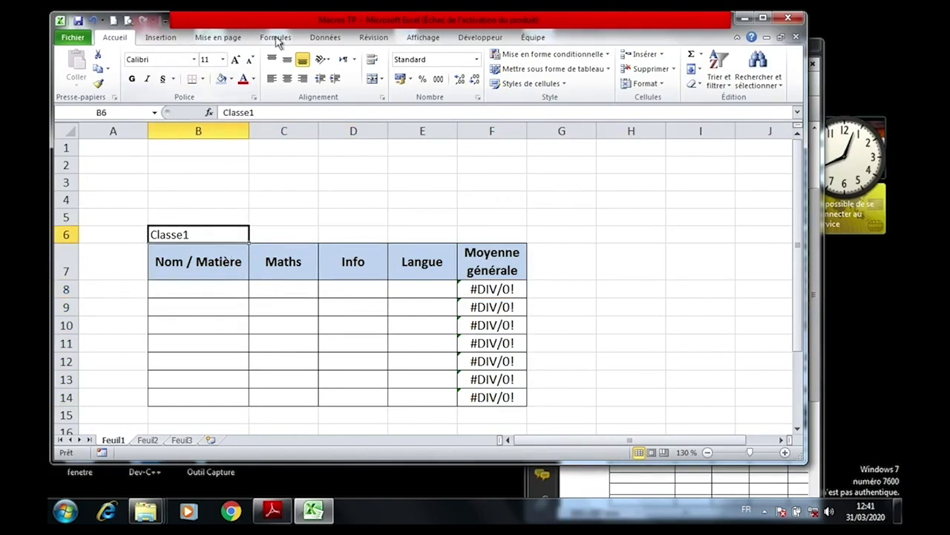
Tick Développeur under Fichier > Options > Personnaliser le Ruban and confirm with OK.
click(472, 38)
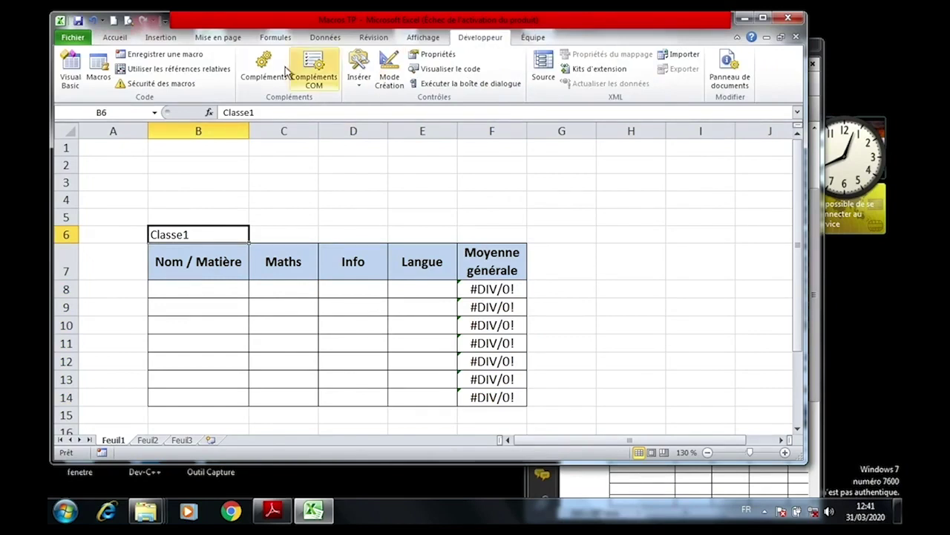
click(61, 34)
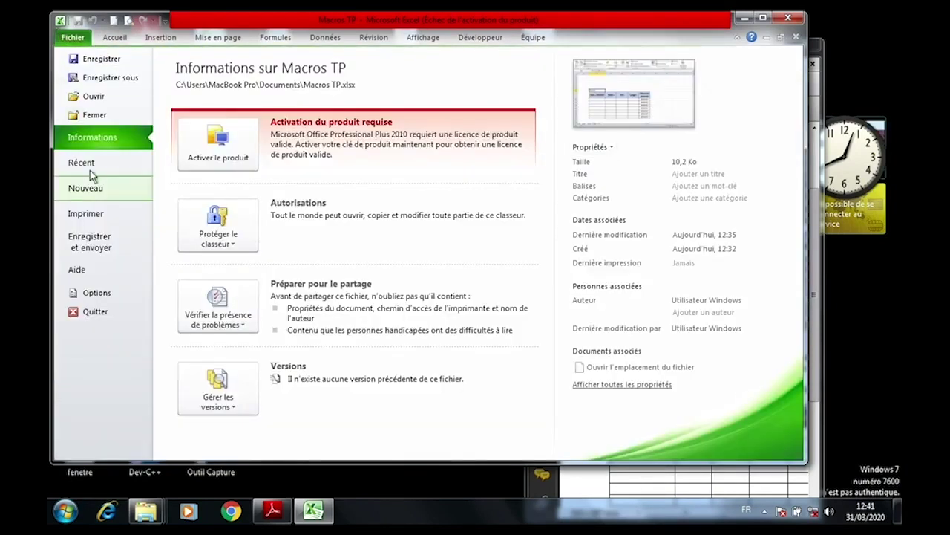
click(97, 291)
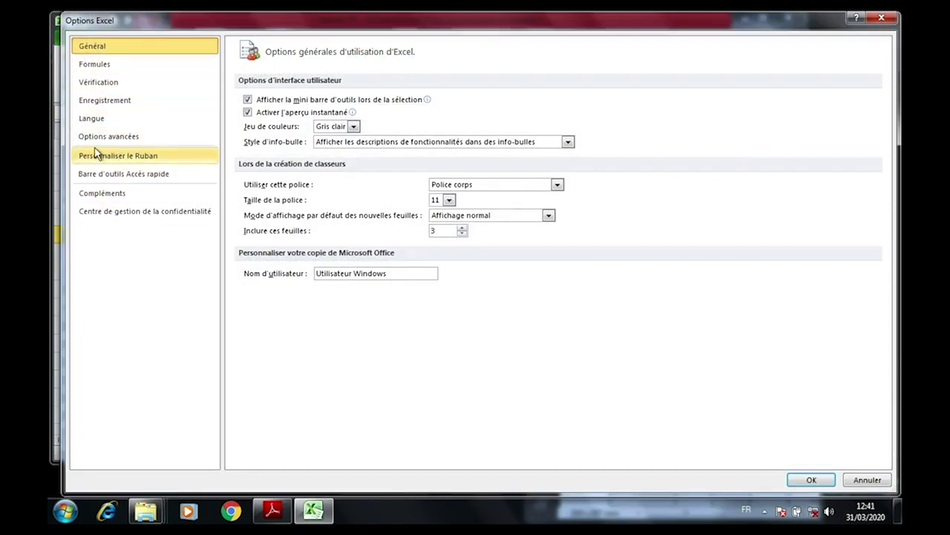
click(110, 153)
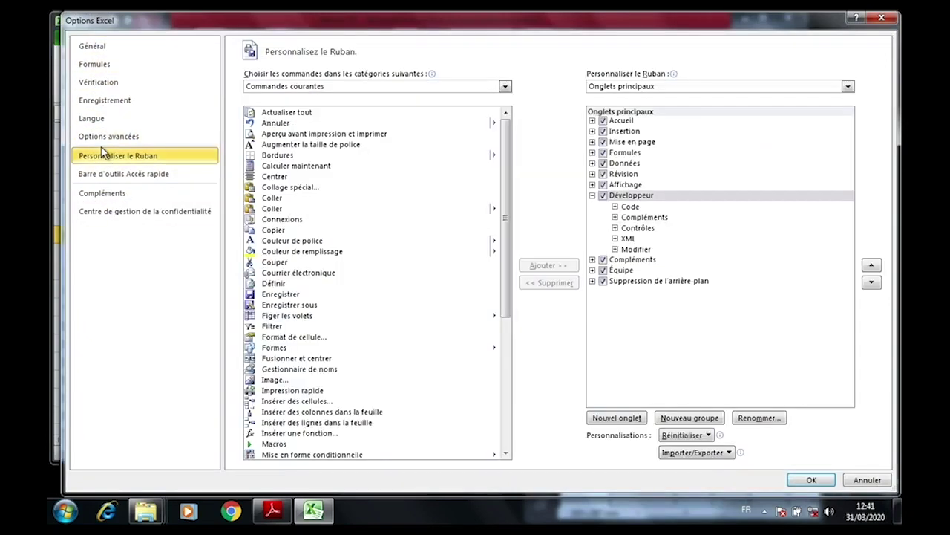
click(594, 193)
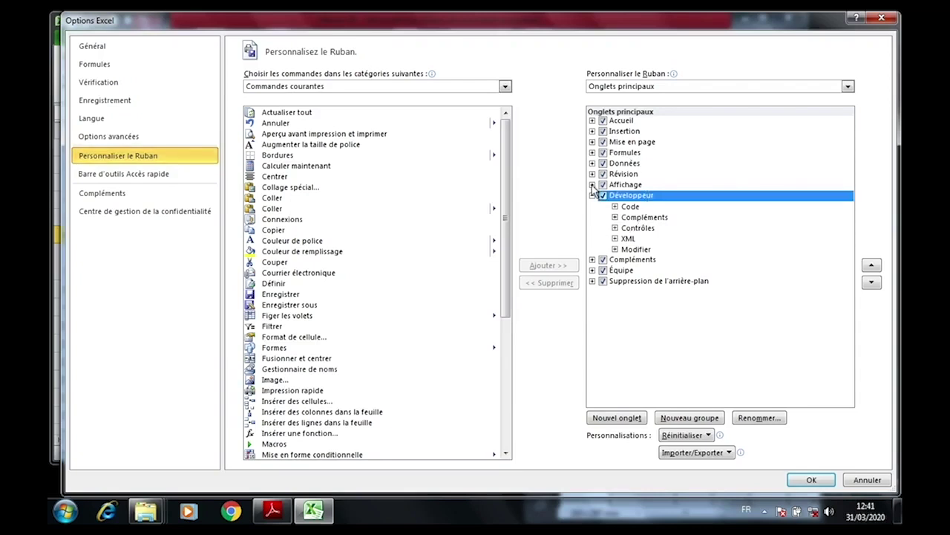
click(603, 195)
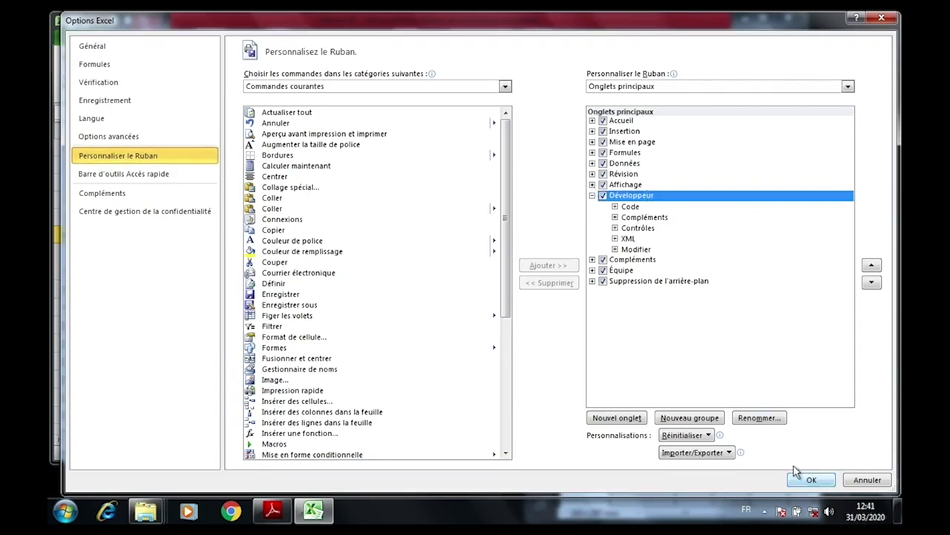
click(798, 475)
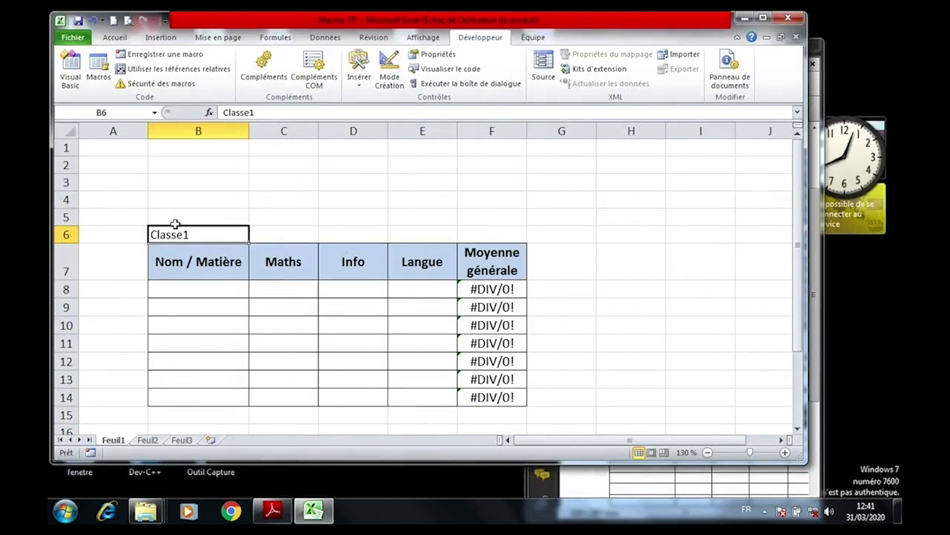
Start recording a new macro named classe1 and re-enter the title Classe1 in B6.
key(Delete)
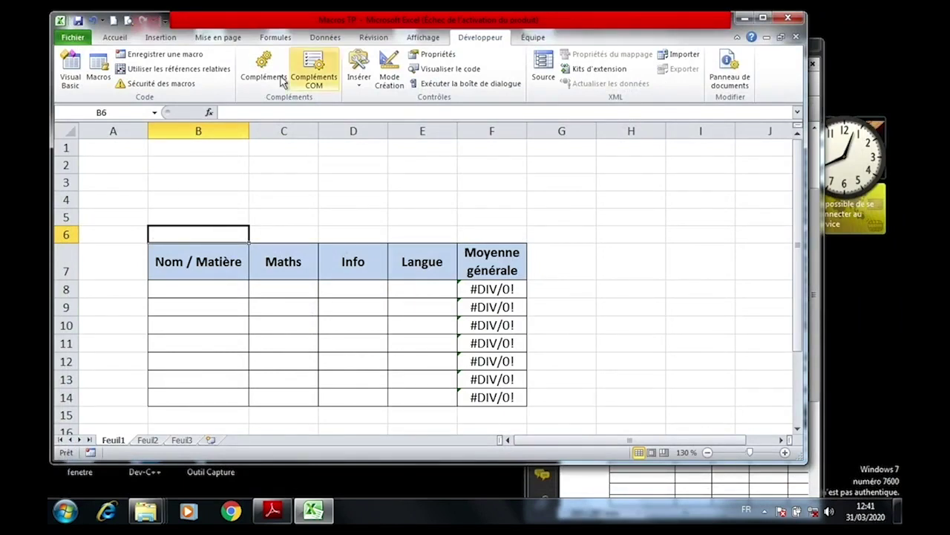
click(160, 52)
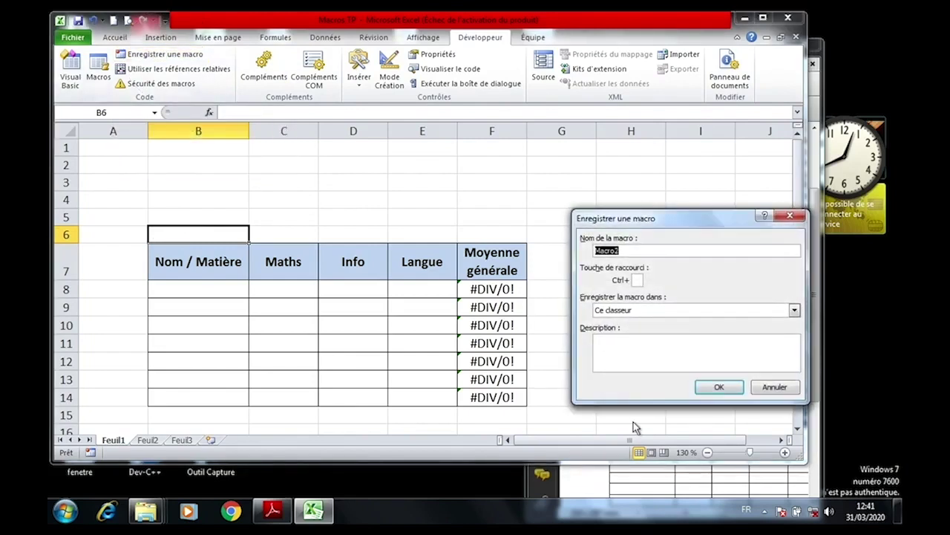
text(classe1)
click(724, 381)
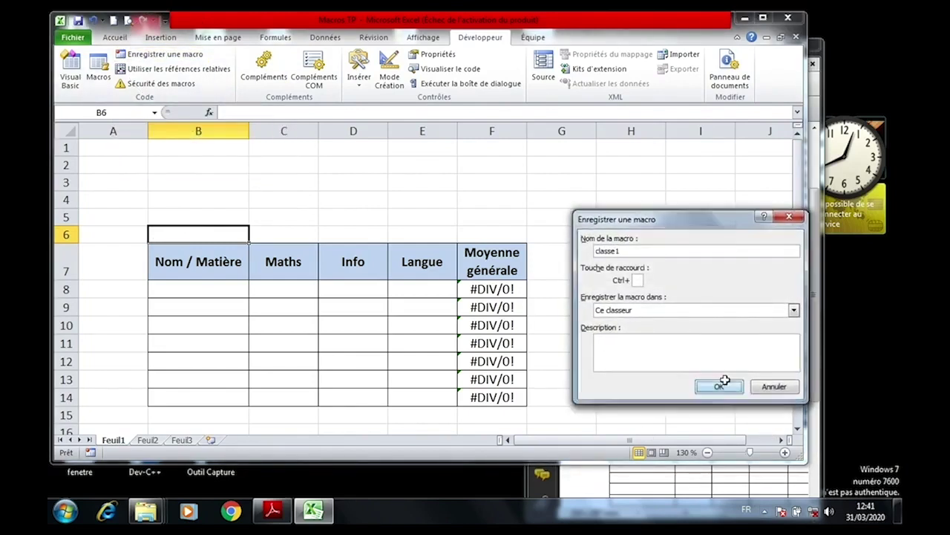
text(Class)
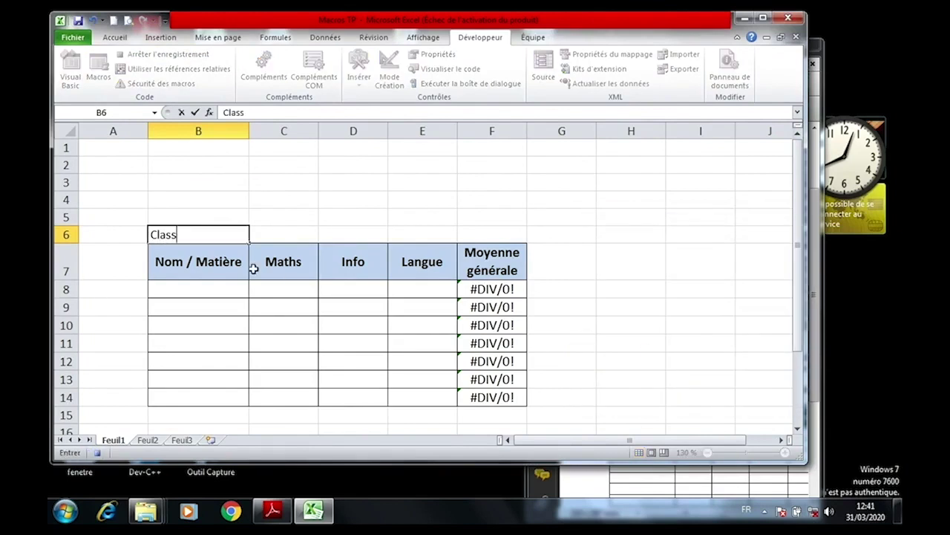
text(e1)
key(Return)
key(Return)
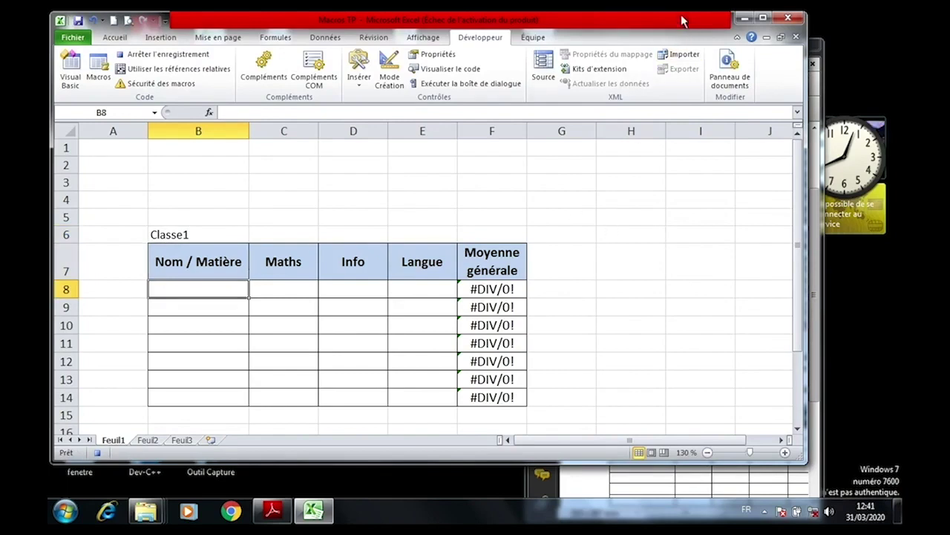
Enter the names Kamal, Khalid, Mohamed and Laila in B8:B11.
drag(807, 125, 553, 126)
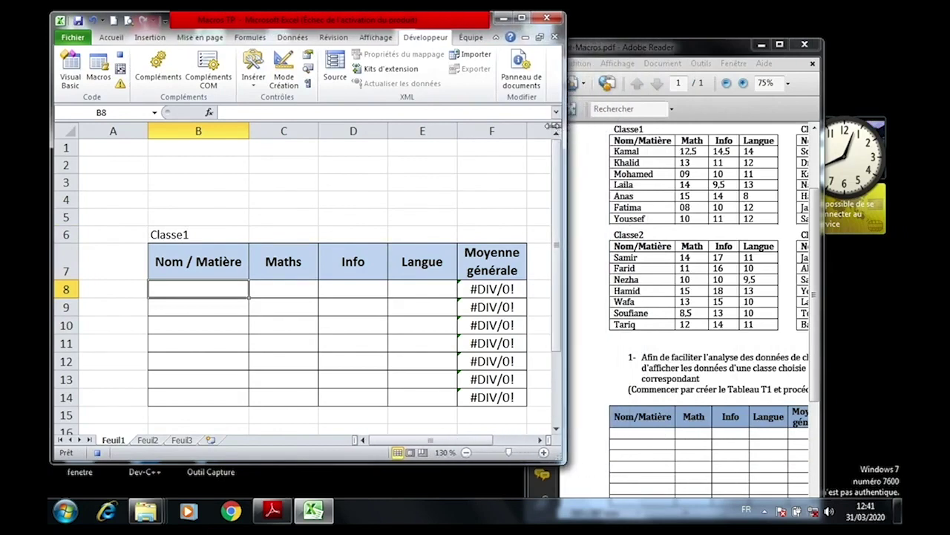
text(Kamal)
key(Return)
text(Khalid)
key(Return)
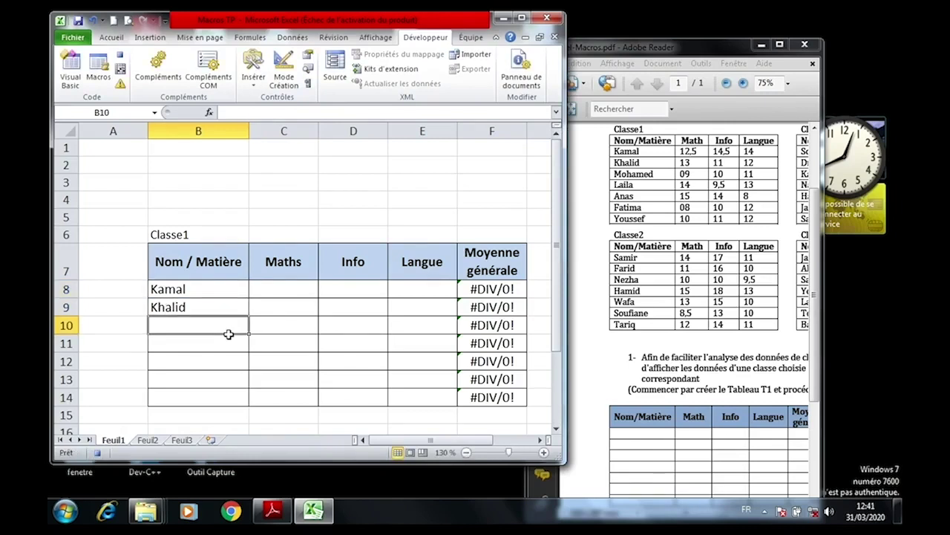
text(Mohamed)
key(Return)
text(Laila)
key(Return)
Enter Anas, Fatima and Youssef in the remaining name cells B12:B14.
text(ana)
key(BackSpace)
key(BackSpace)
key(BackSpace)
text(Anas)
key(Return)
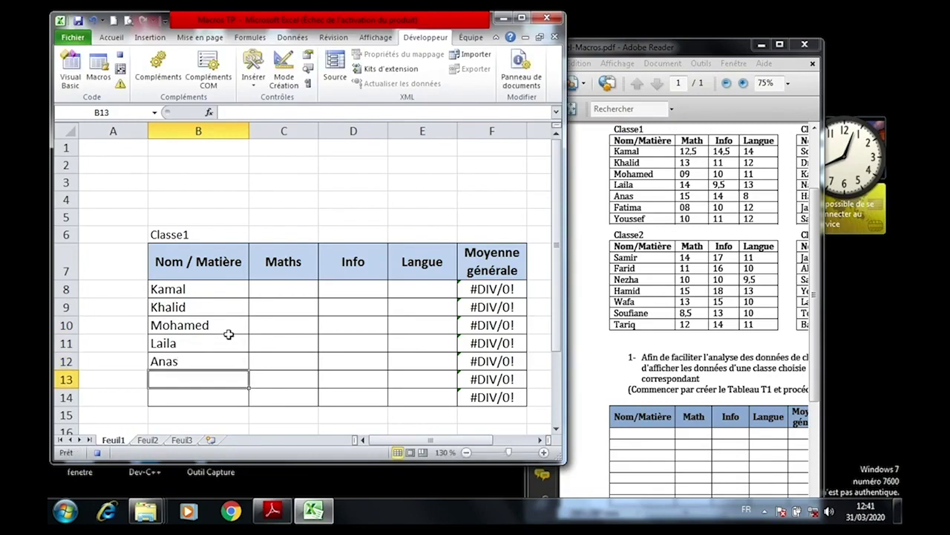
text(Fatima)
key(Return)
text(Youssef)
Enter Maths grades 12,5, 13, 09, 14 and 15 from C8 for Kamal through Anas.
click(289, 283)
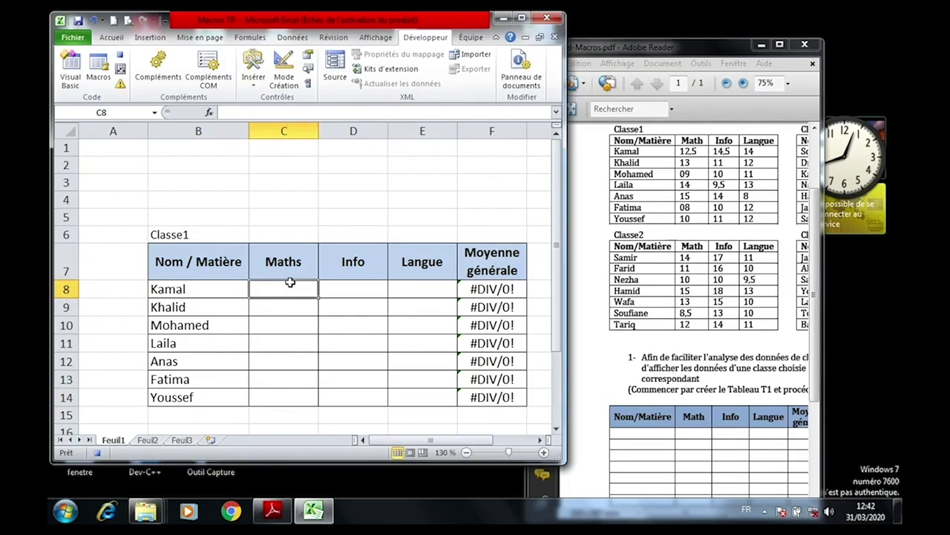
text(12)
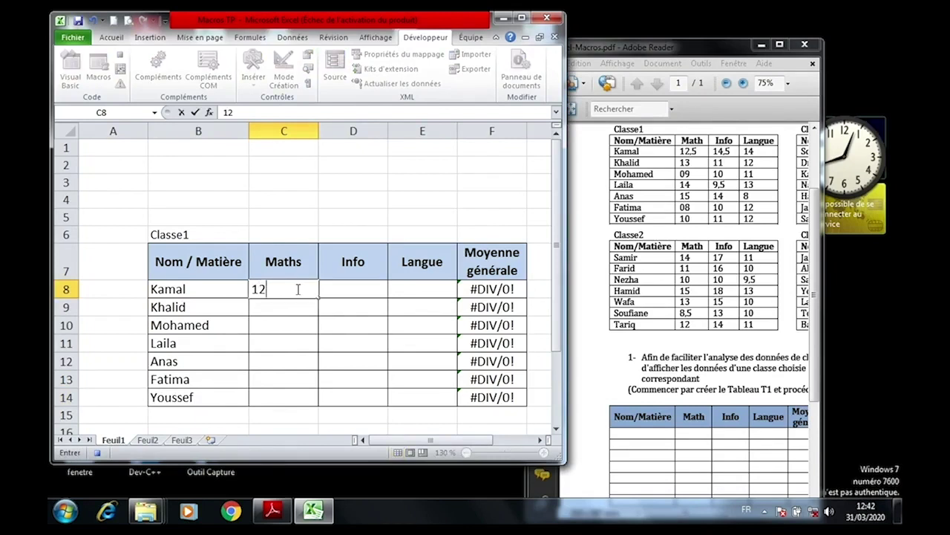
text(,)
text(5)
key(Return)
text(13)
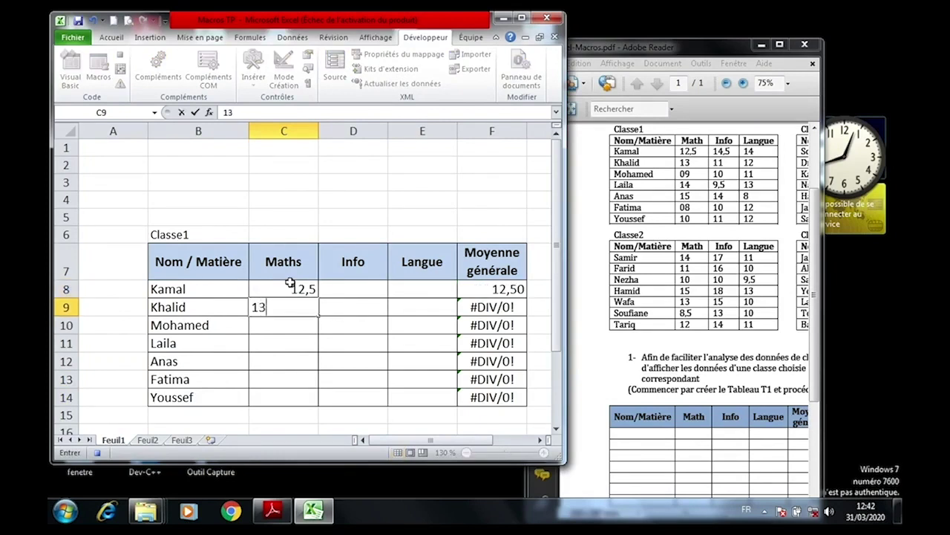
key(Return)
text(09)
key(Return)
text(14)
key(Return)
text(15)
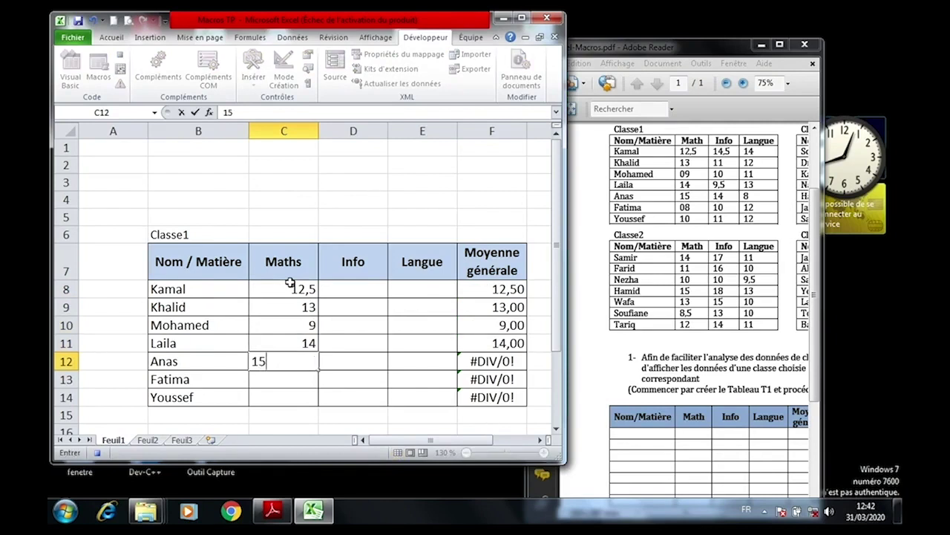
key(Return)
Enter the remaining Maths grades 8 and 10, cancelling an accidental overwrite of Anas's 15.
text(8)
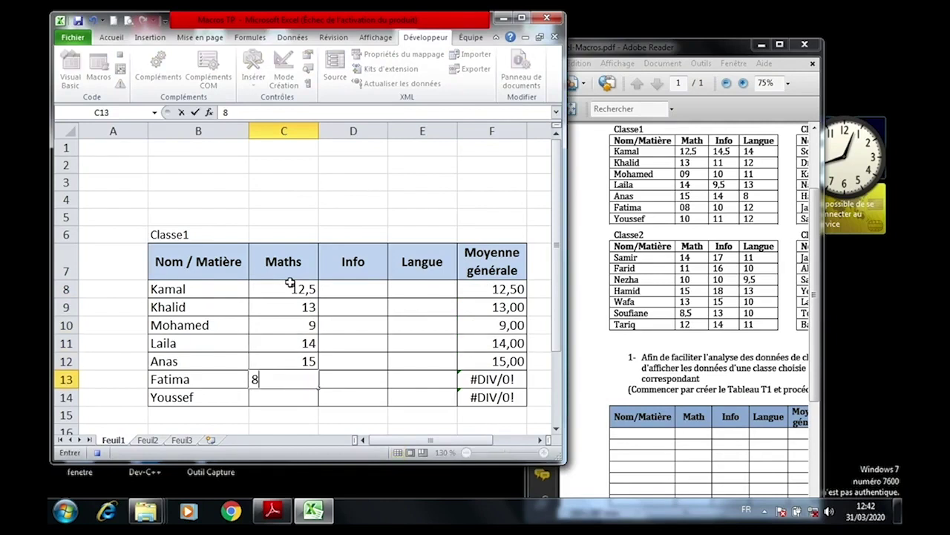
key(Up)
text(10)
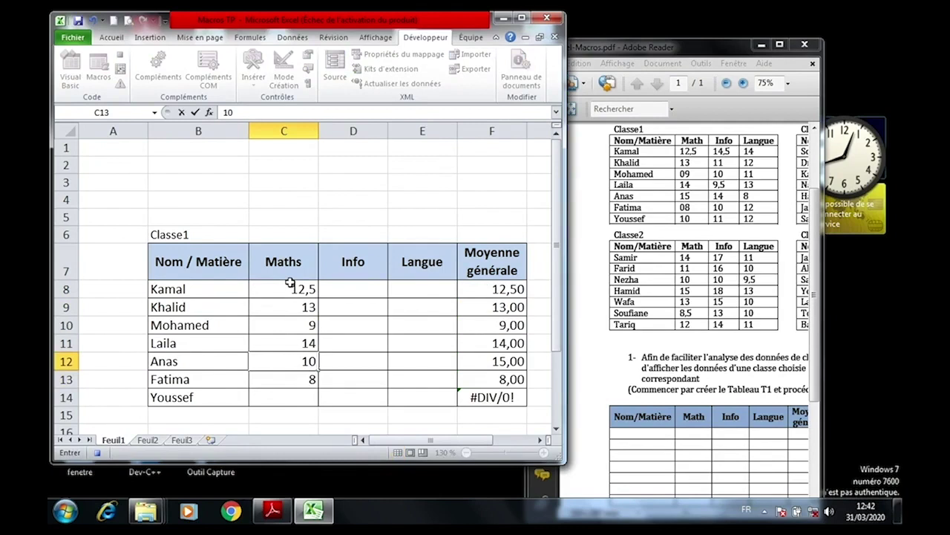
key(BackSpace)
key(BackSpace)
text(1)
key(Escape)
key(Down)
key(Down)
text(10)
Enter Info grades 14,5, 11, 10, 9,5, 14, 10 and 11 in column D from D8.
click(355, 276)
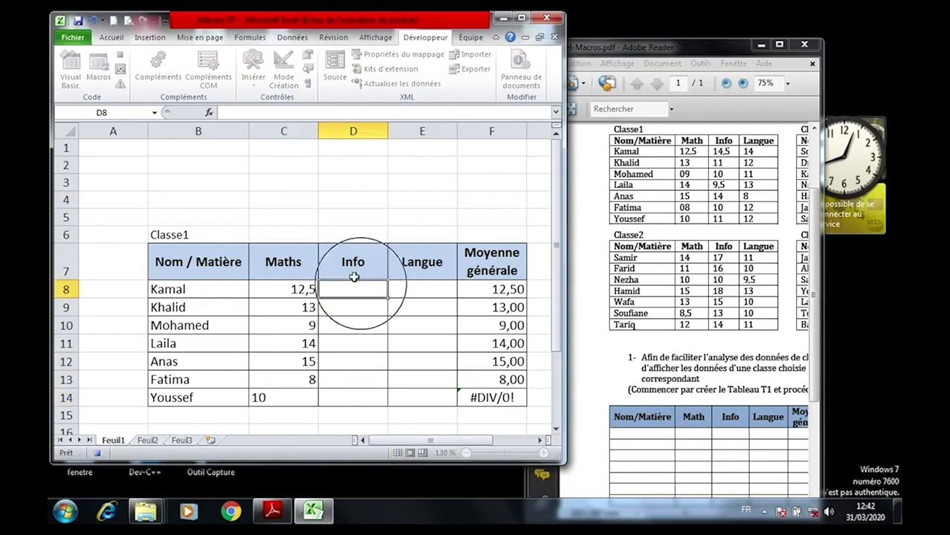
text(14,5)
key(Return)
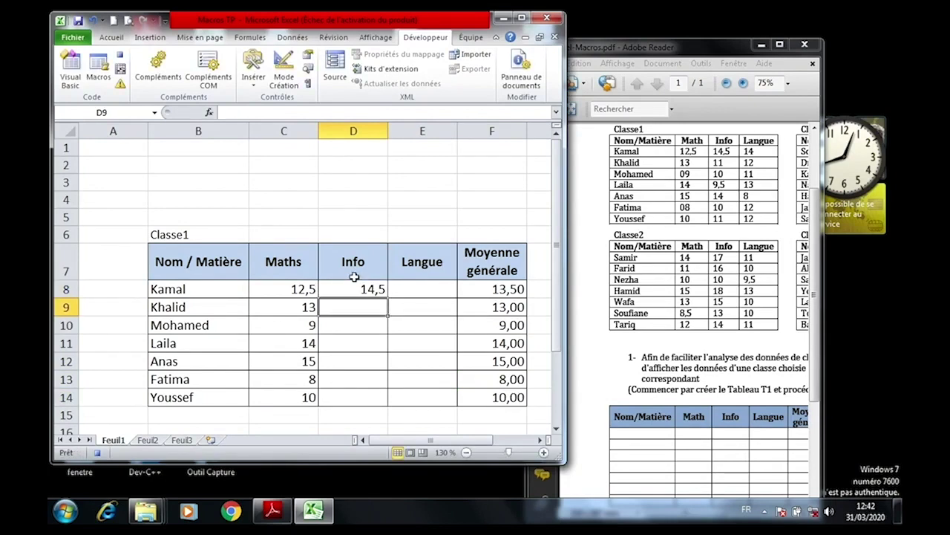
text(11)
key(Return)
text(10)
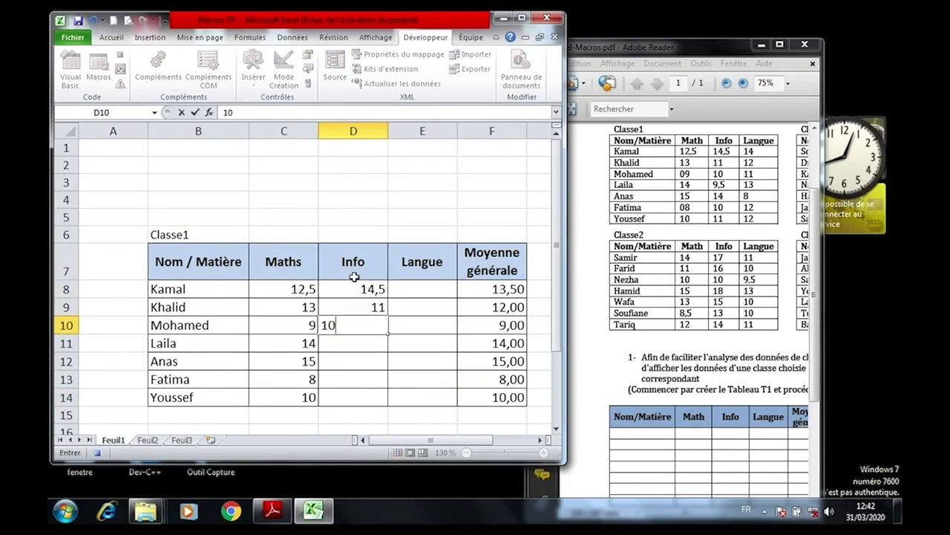
key(Return)
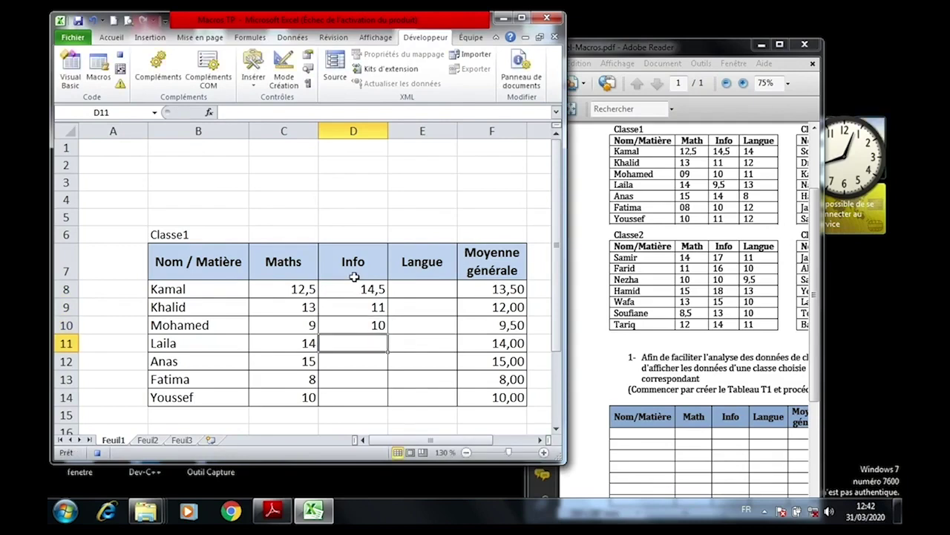
text(9,)
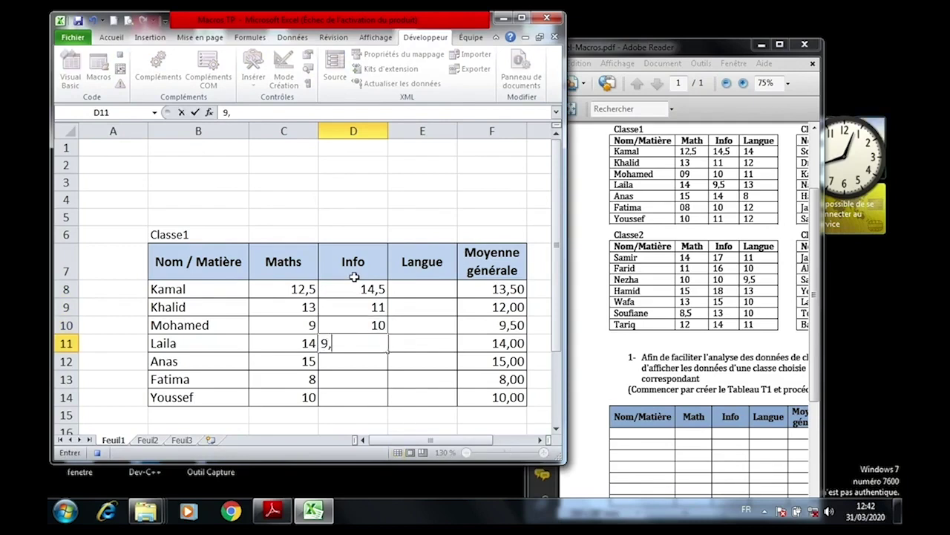
text(5)
key(Return)
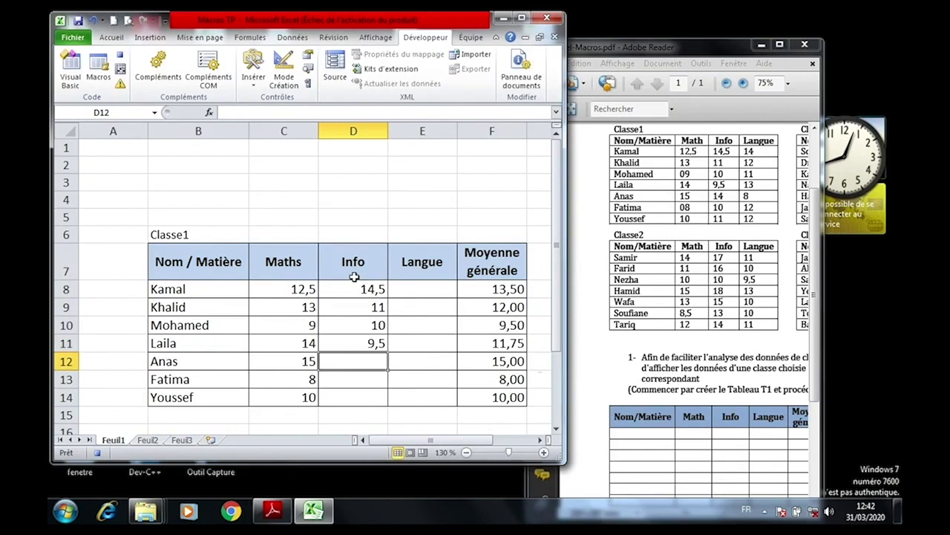
text(14)
key(Return)
text(10)
key(Return)
text(11)
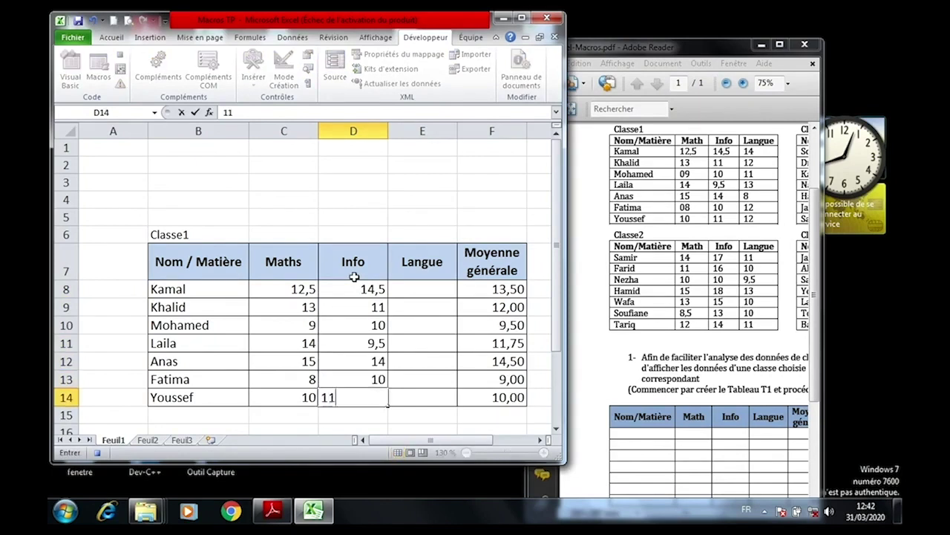
click(424, 285)
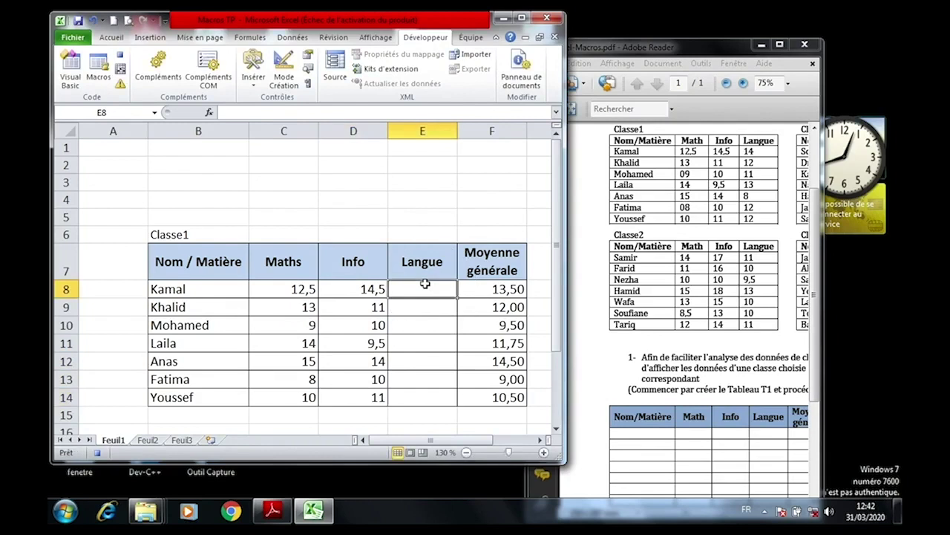
Enter Langue grades 14, 12, 11 and 13 for Kamal through Laila in column E.
text(14)
key(Return)
text(12)
key(Return)
text(11)
key(Return)
text(13)
key(Return)
Enter Langue grades 8, 12 and 12 for Anas, Fatima and Youssef, fixing stray characters.
text(§)
key(Return)
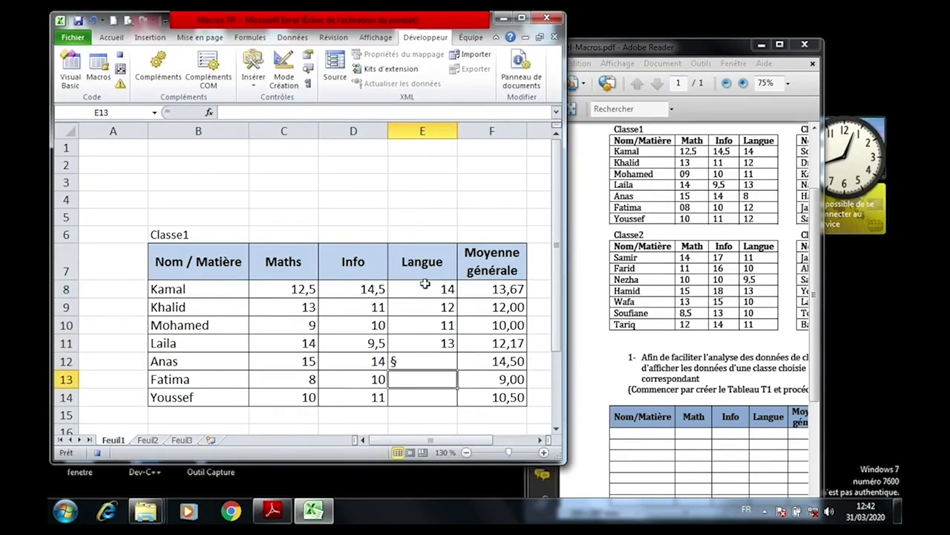
key(Up)
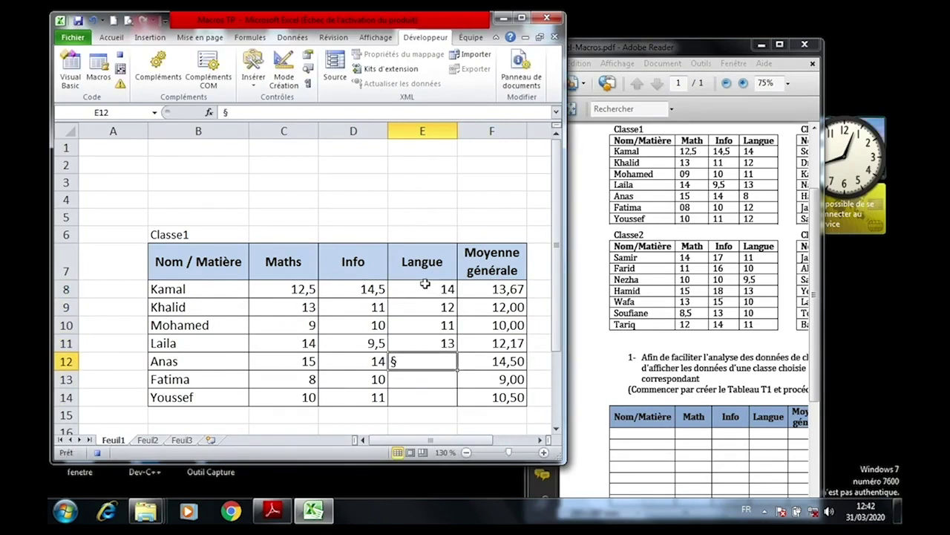
text(_)
key(BackSpace)
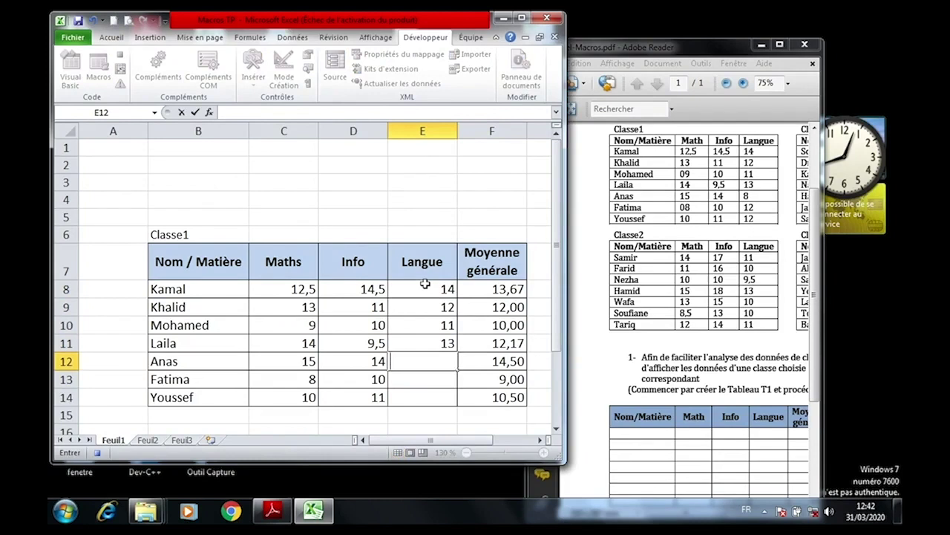
text(8)
key(Return)
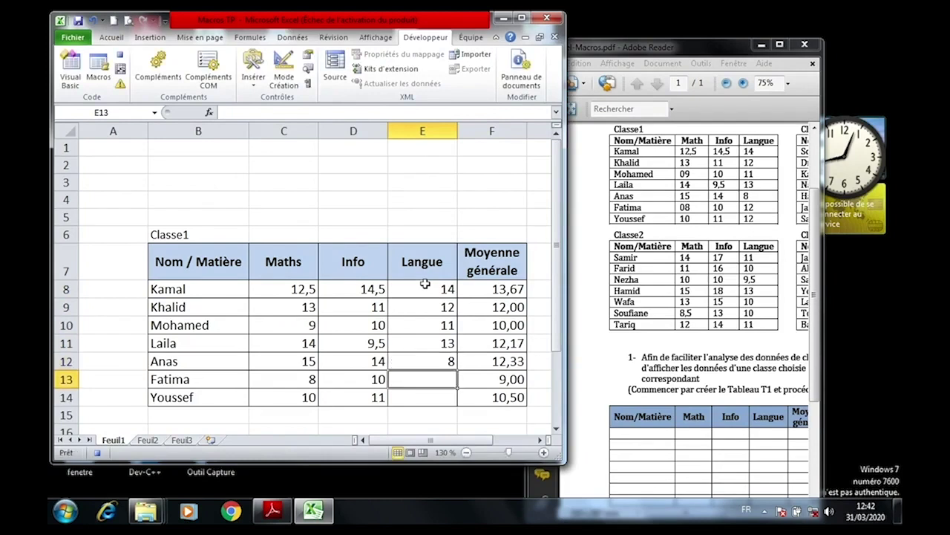
text(&é)
key(BackSpace)
key(BackSpace)
text(12)
key(Return)
text(12)
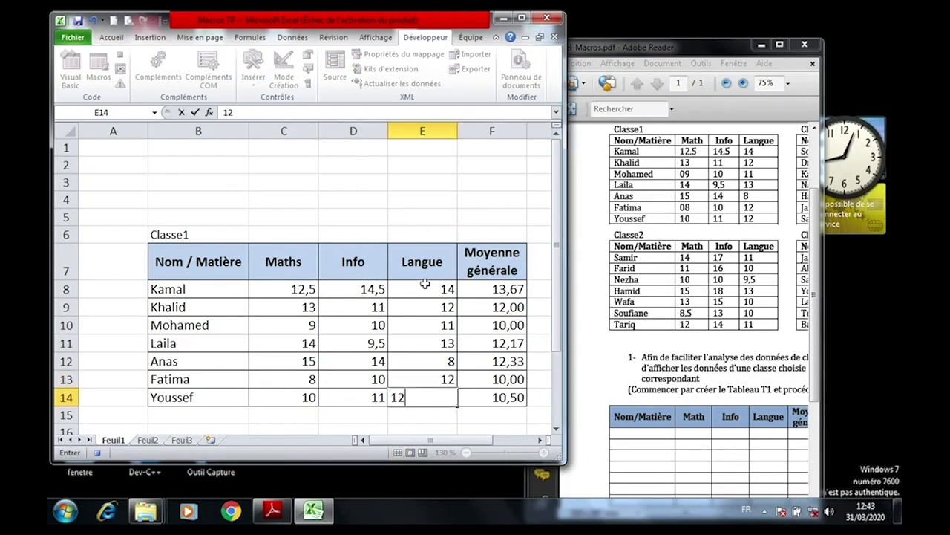
key(Return)
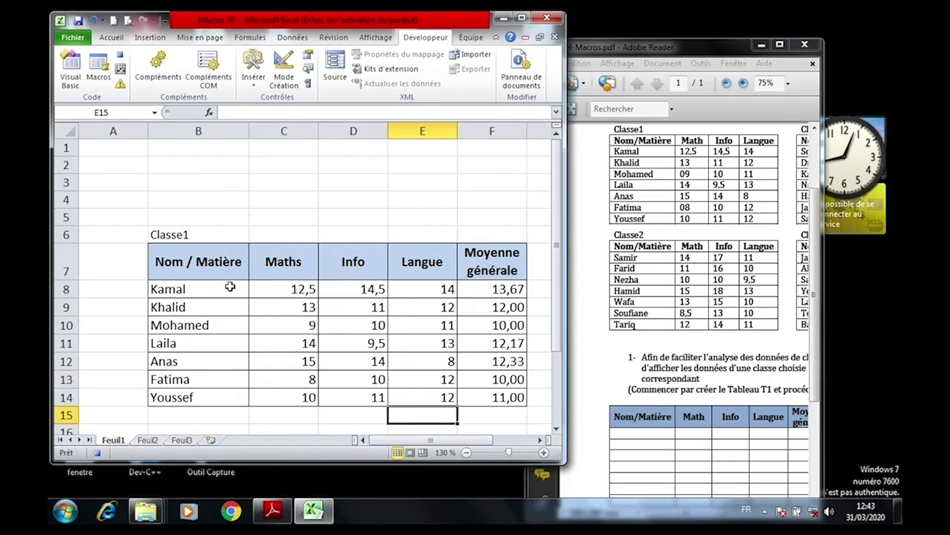
Select the Classe1 label cell B6 and resize the workbook window to uncover the PDF.
click(161, 231)
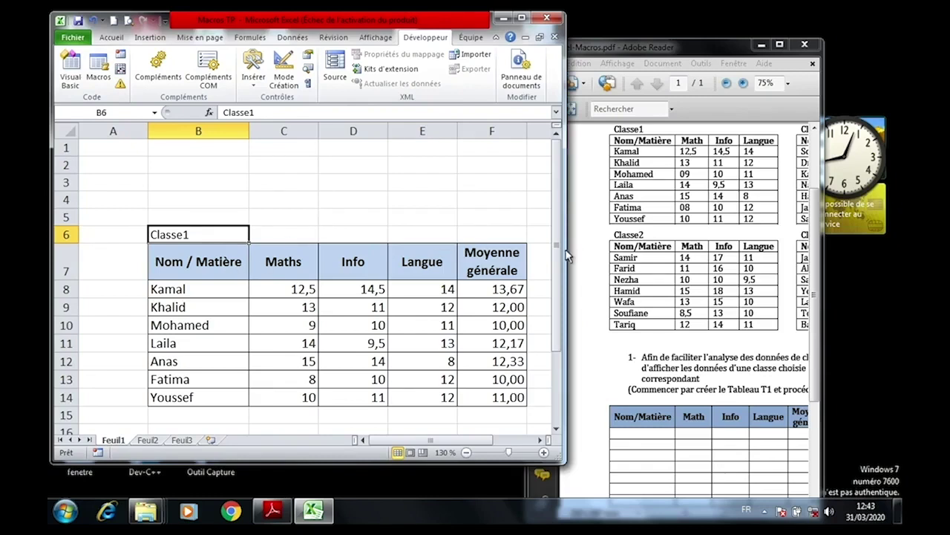
drag(555, 254, 735, 277)
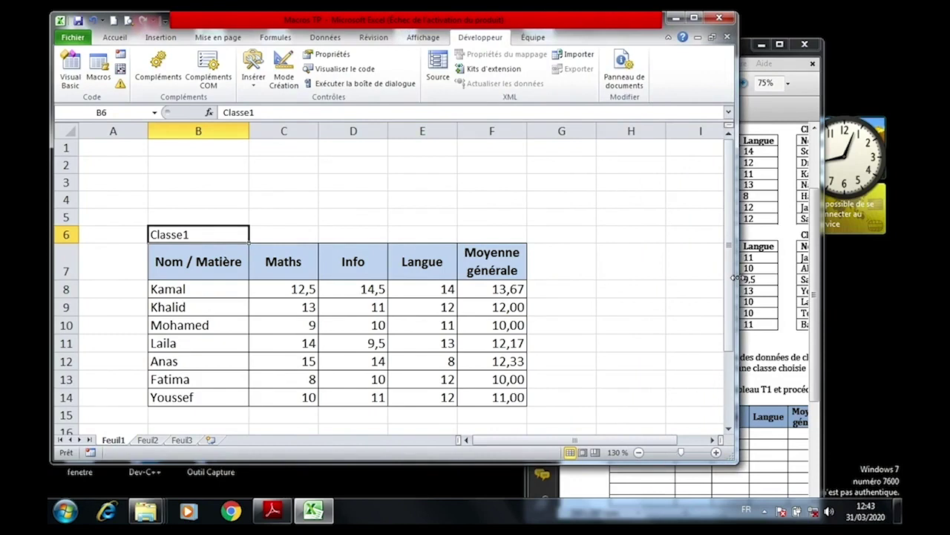
drag(735, 277, 720, 271)
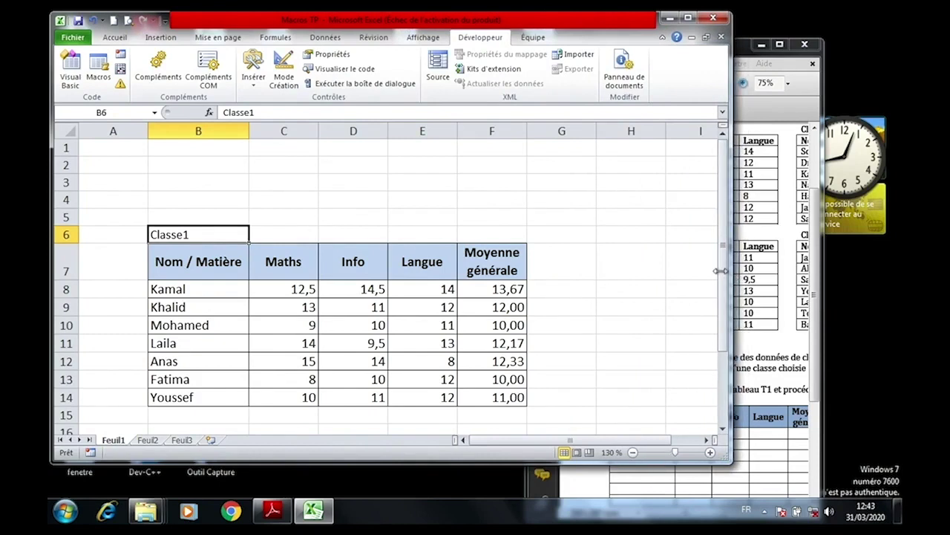
drag(720, 270, 557, 289)
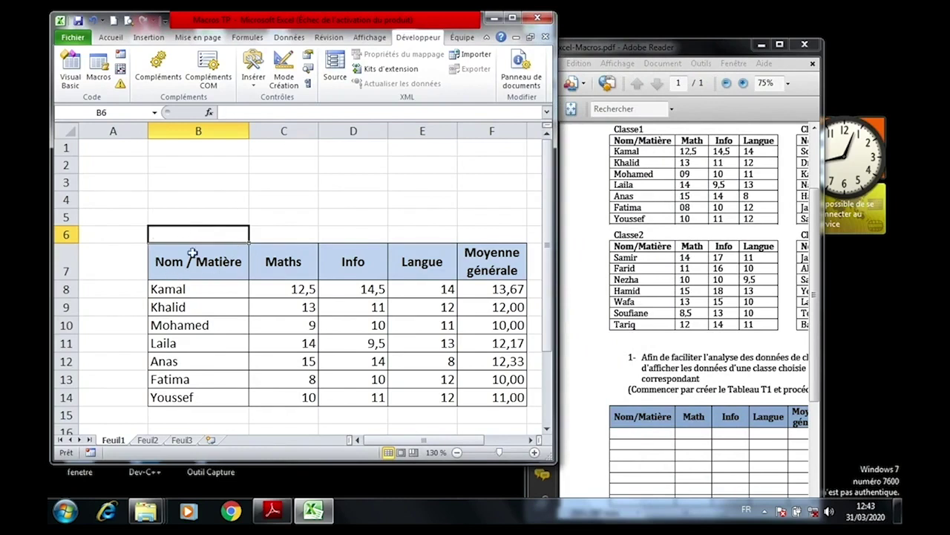
Clear all Classe1 names and grades from the table and select B6.
mouse_move(194, 289)
mouse_down()
mouse_move(395, 321)
mouse_move(413, 382)
mouse_up()
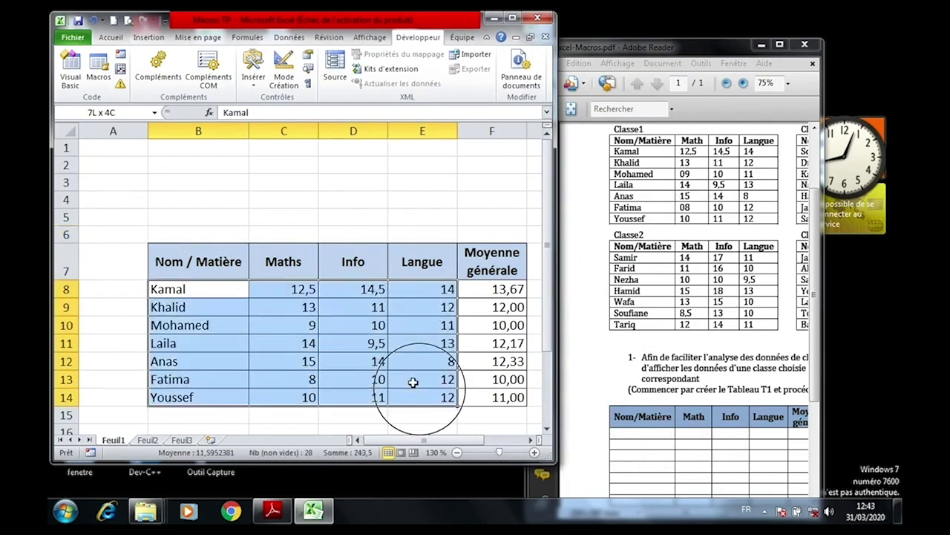
key(Delete)
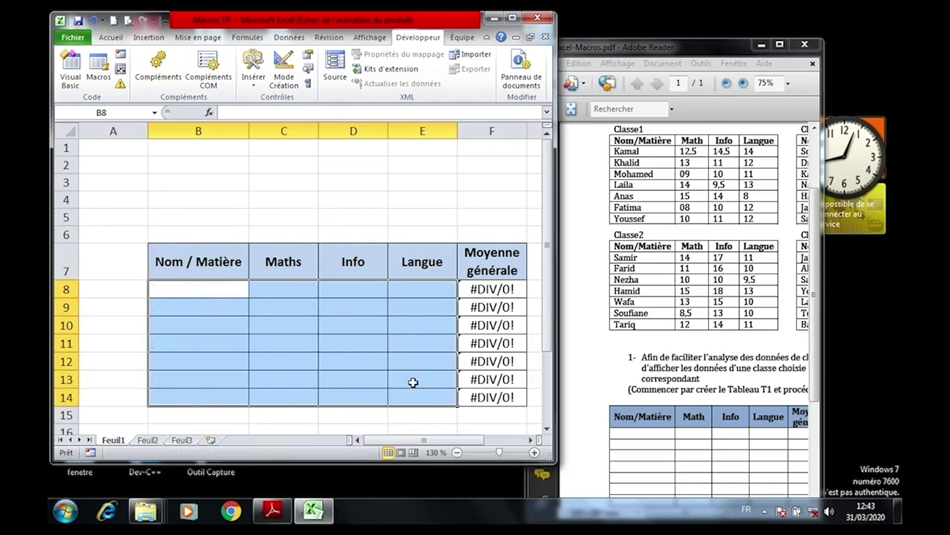
click(195, 232)
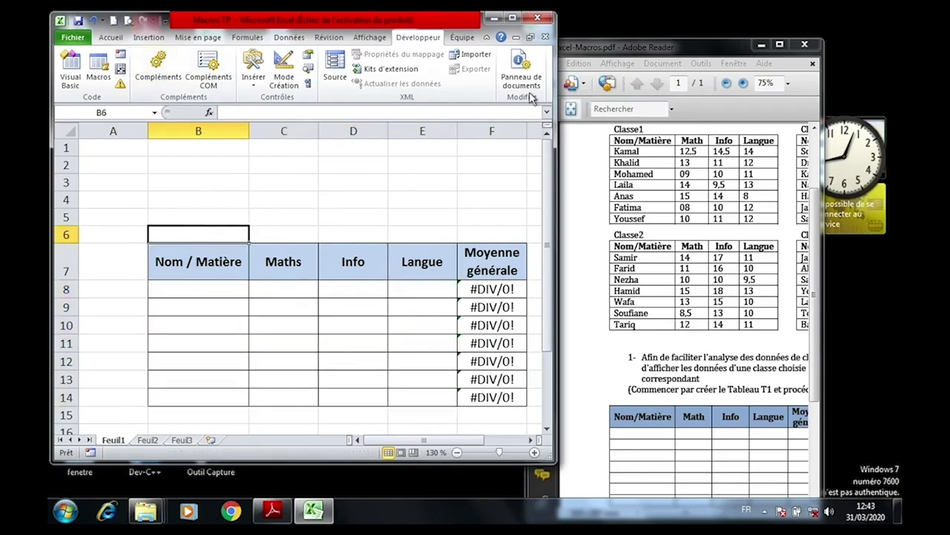
Start recording macro classe2, stored in this workbook.
drag(557, 100, 901, 112)
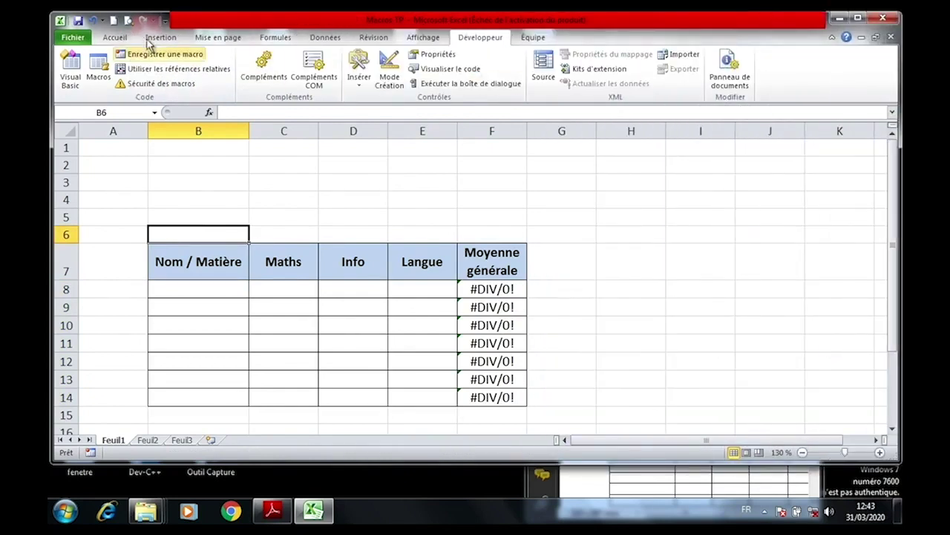
click(158, 54)
text(C)
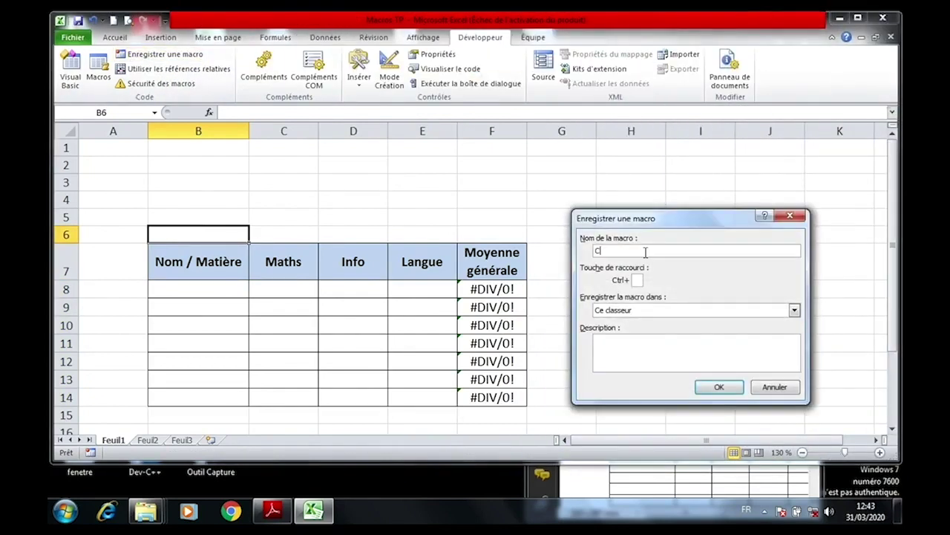
text(classe2)
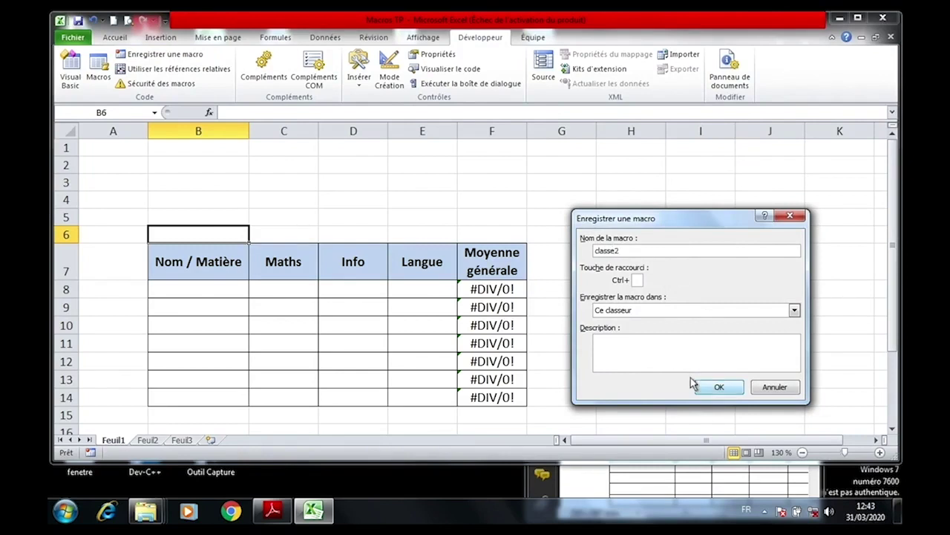
click(698, 384)
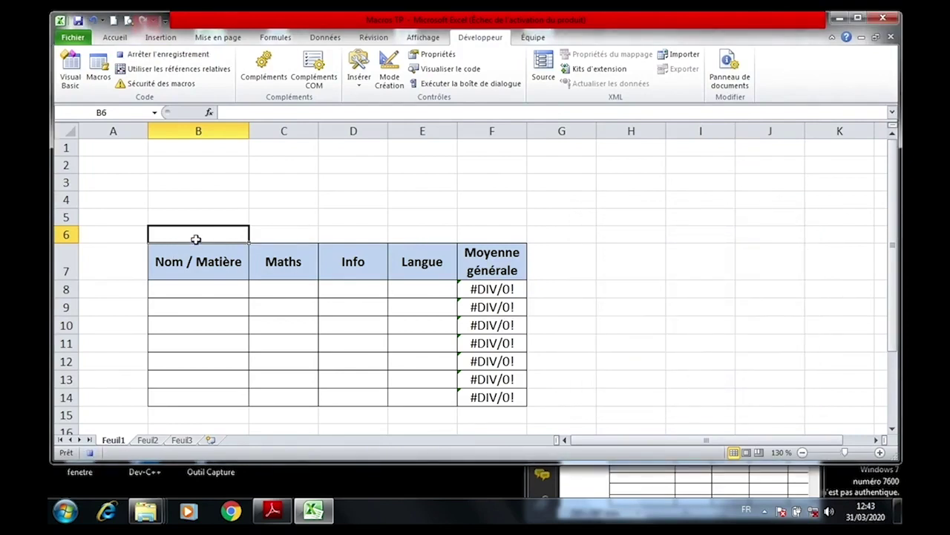
Title B6 'Classe 2' and enter student names Samir, Farid and Nezha from B8.
text(Classe )
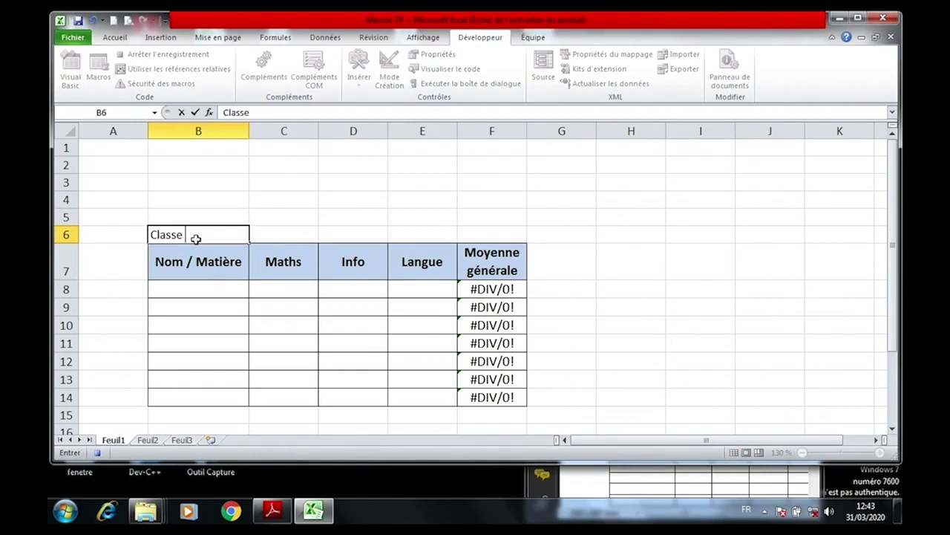
text(2)
key(Return)
key(Return)
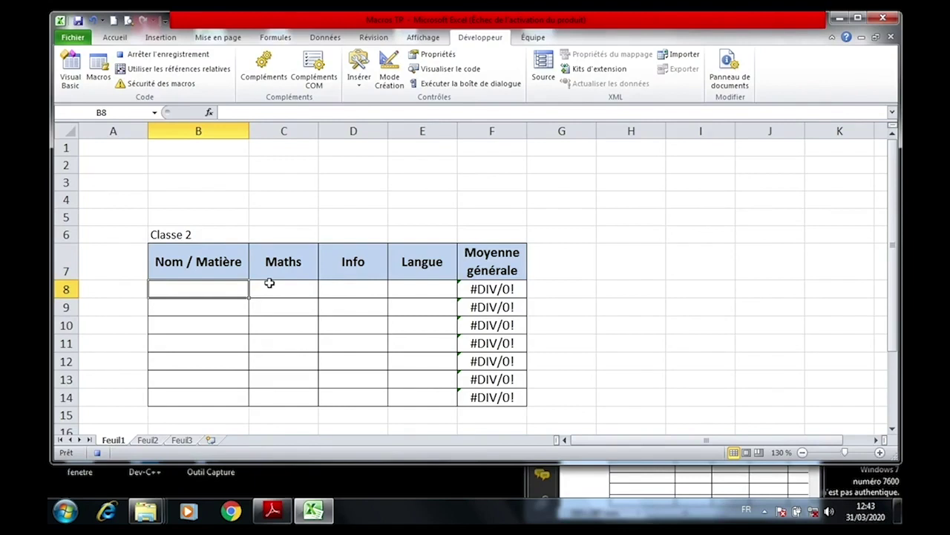
text(Sami)
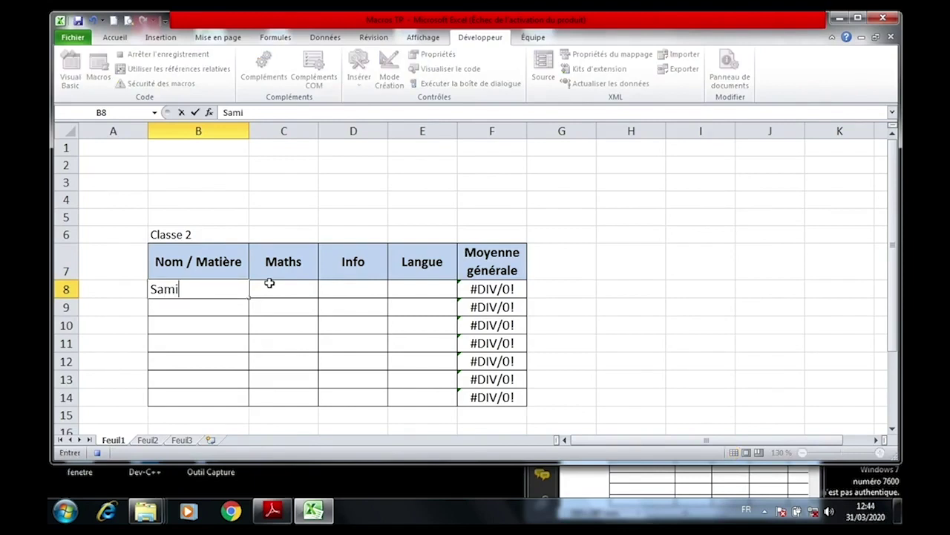
text(r)
key(Return)
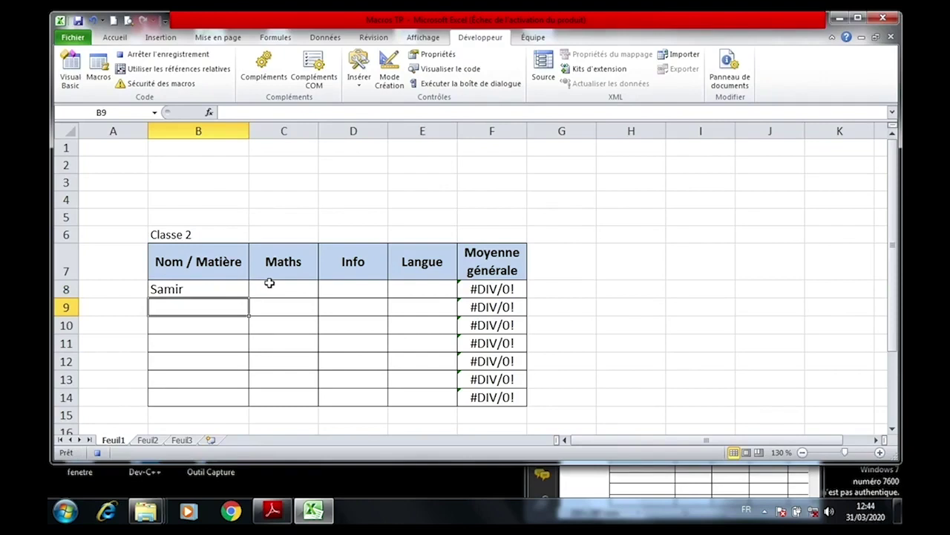
text(Farid)
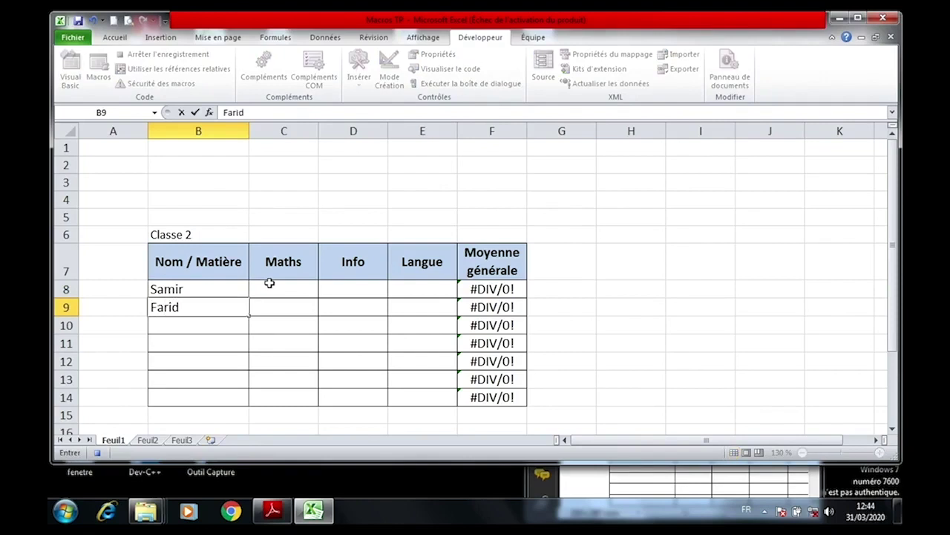
key(Return)
text(N)
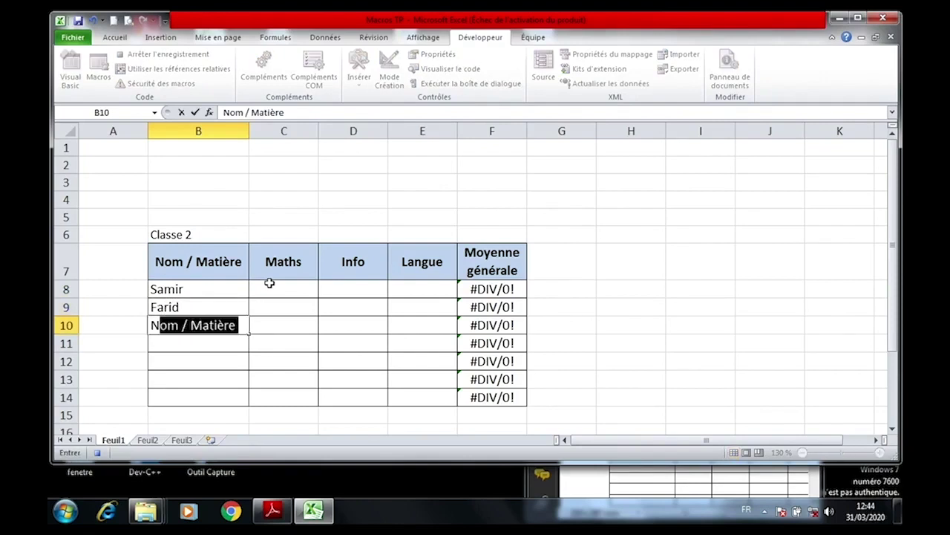
text(ezha)
key(Return)
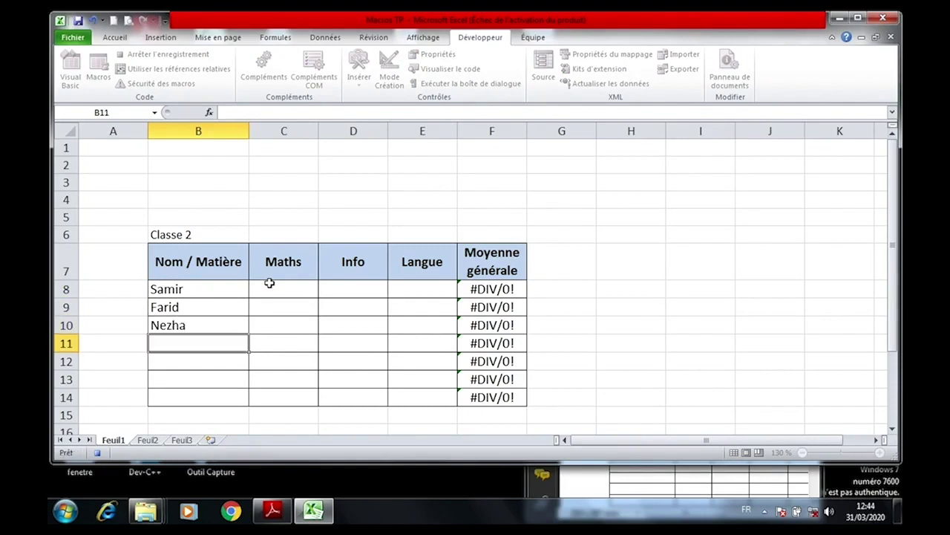
Enter student names Hamid, Wafa, Soufiane and tariq in B11:B14.
text(Hamid)
key(Return)
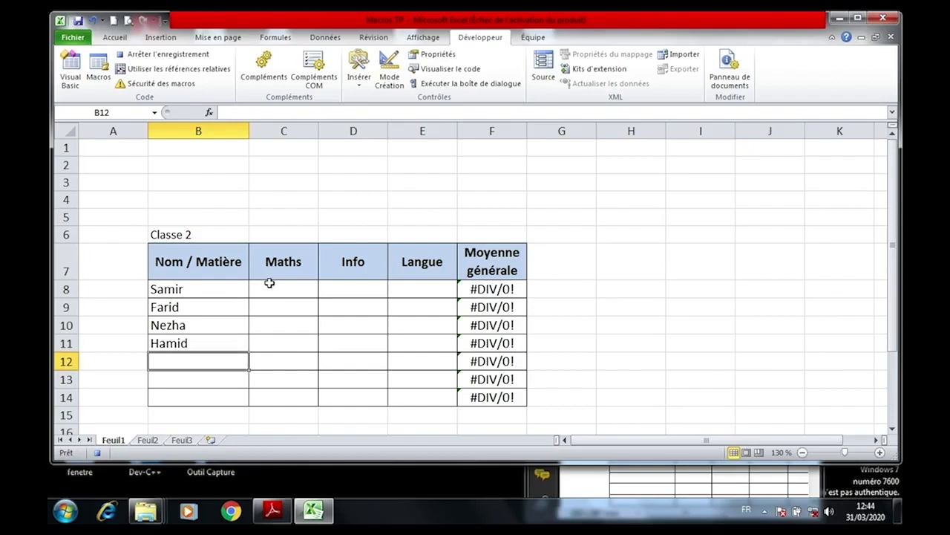
text(Wafa)
key(Return)
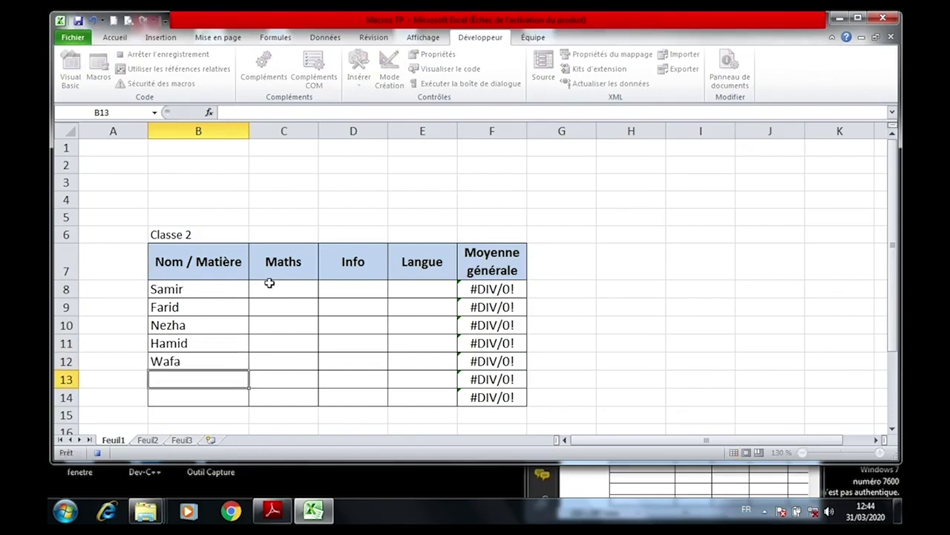
text(Soui)
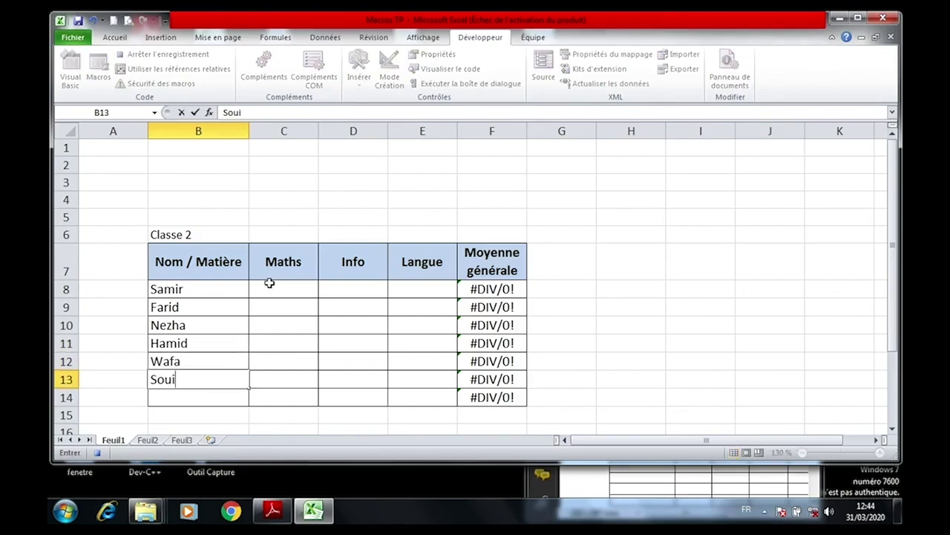
key(BackSpace)
text(fiane)
key(Return)
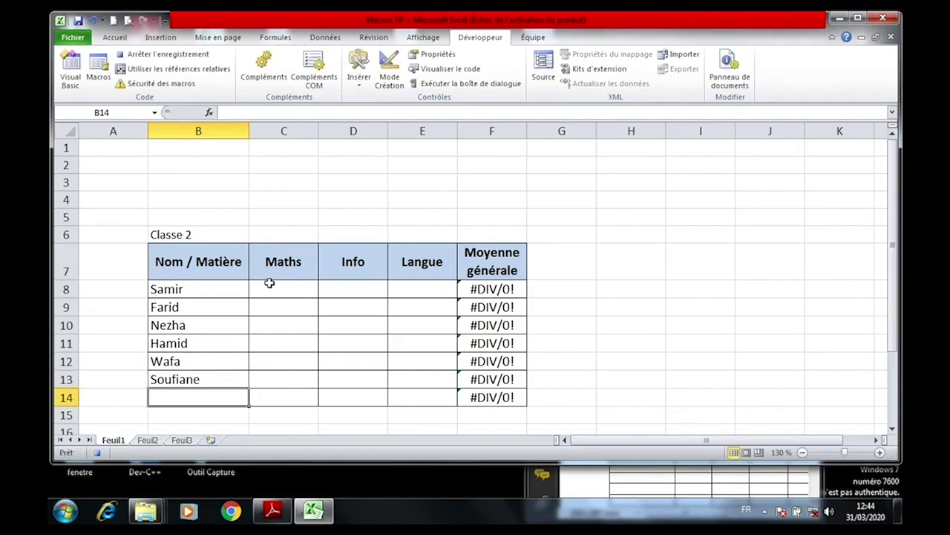
text(tariq)
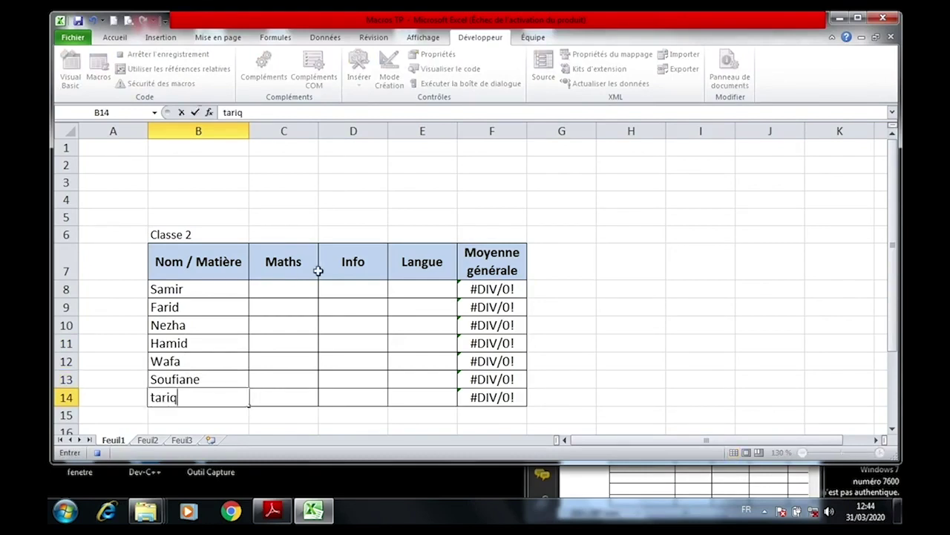
click(303, 284)
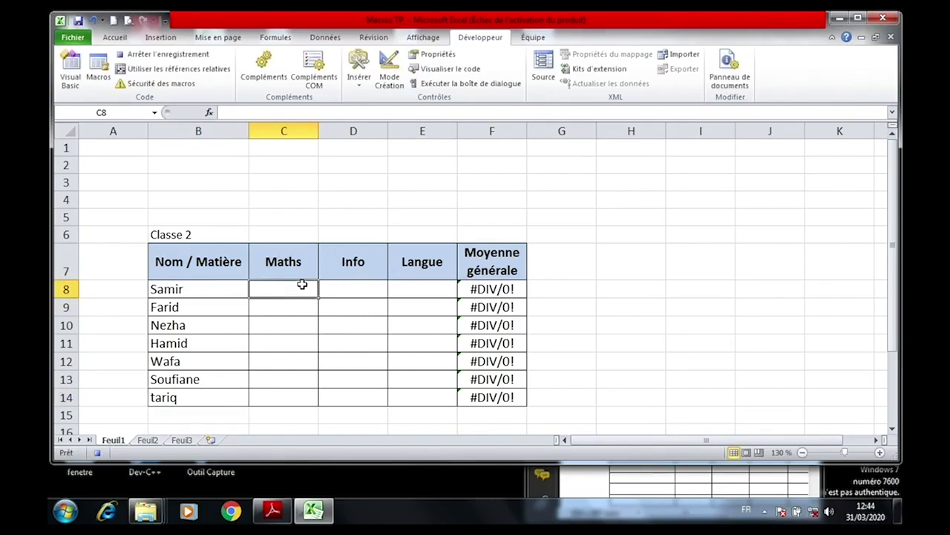
Enter Maths grades 14, 11, 10, 15, 13, 8,5 and 12 in C8:C14.
text(14)
key(Return)
text(11)
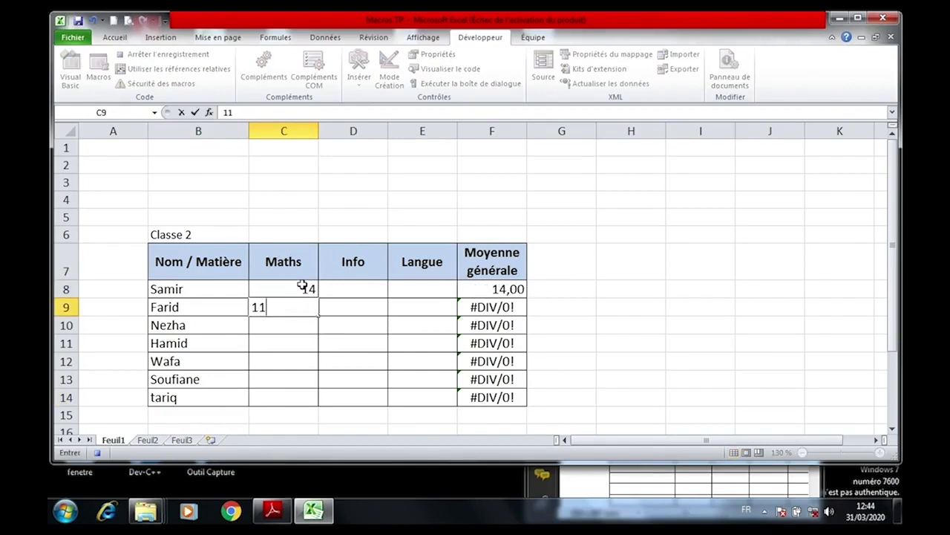
key(Return)
text(10)
key(Return)
text(15)
key(Return)
text(1)
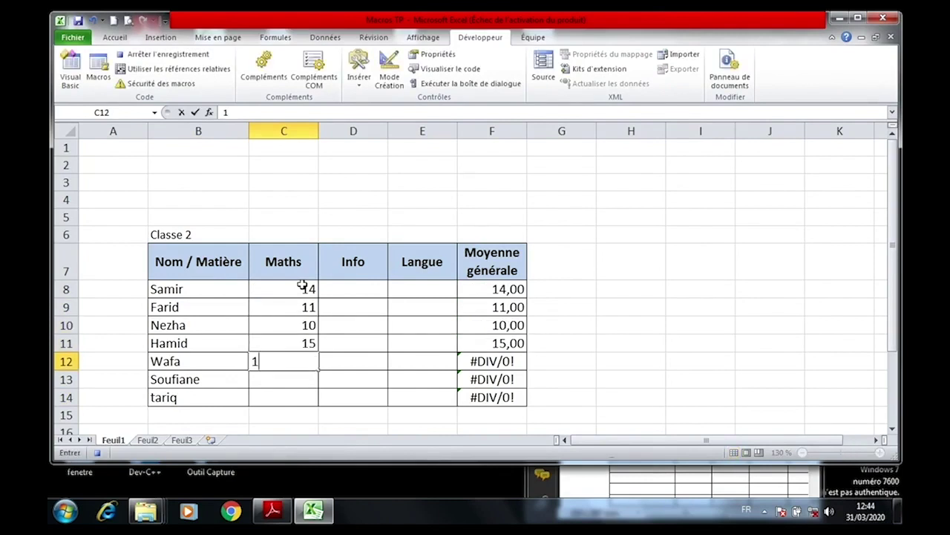
text(3)
key(Return)
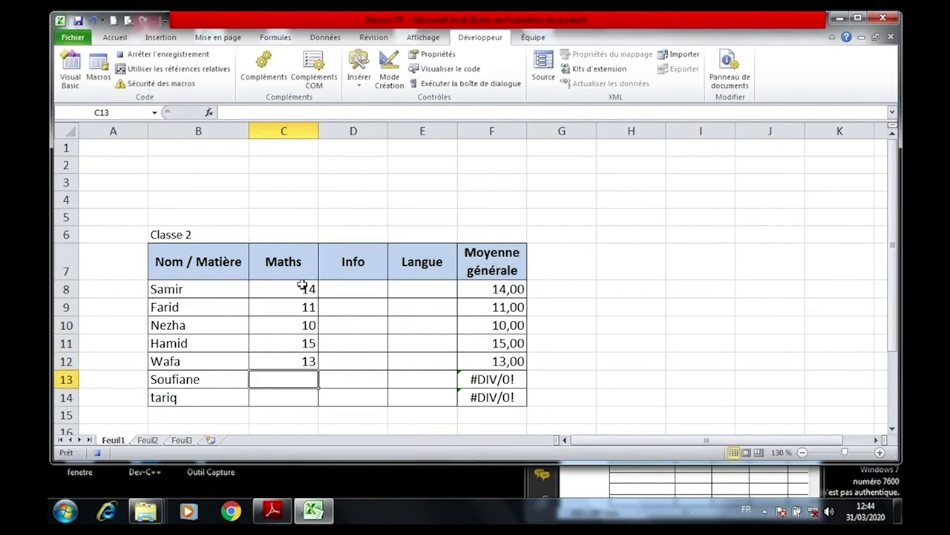
text(8)
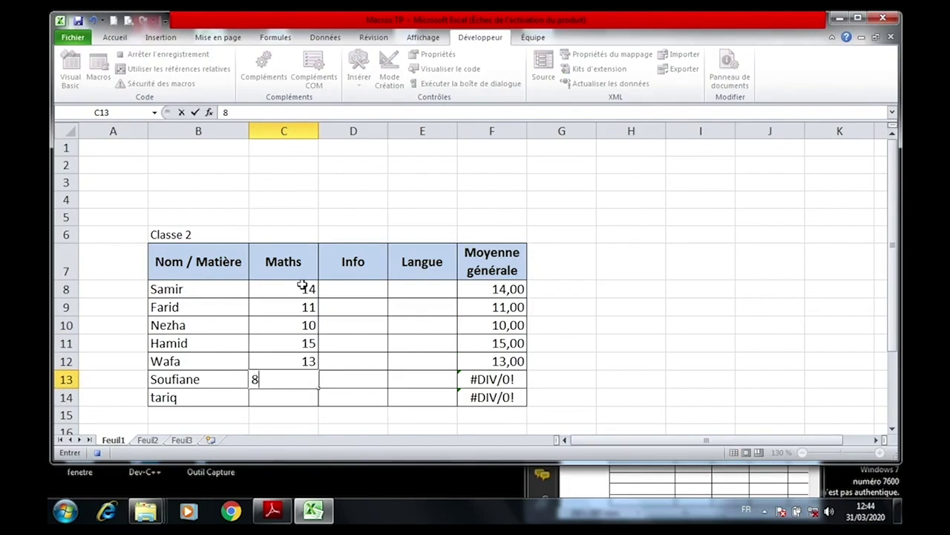
text(,5)
key(Return)
text(12)
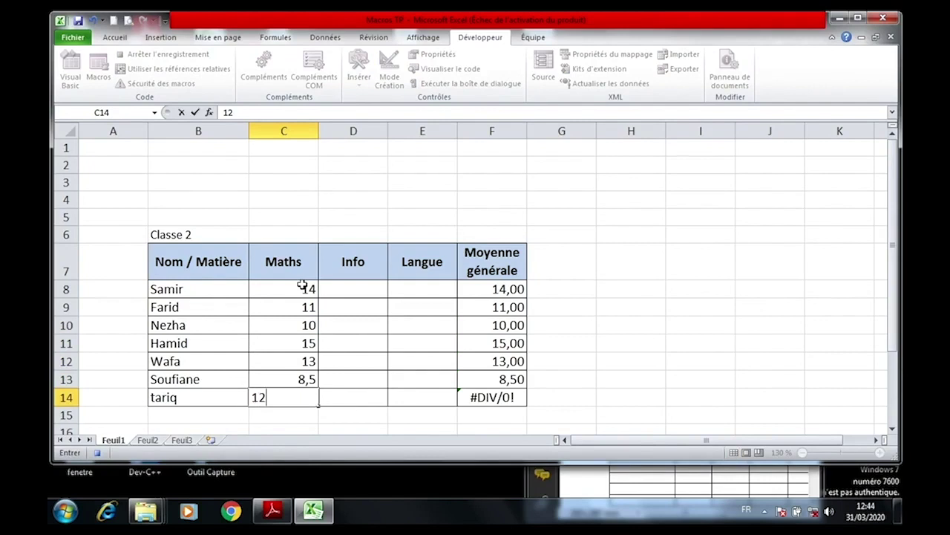
click(326, 285)
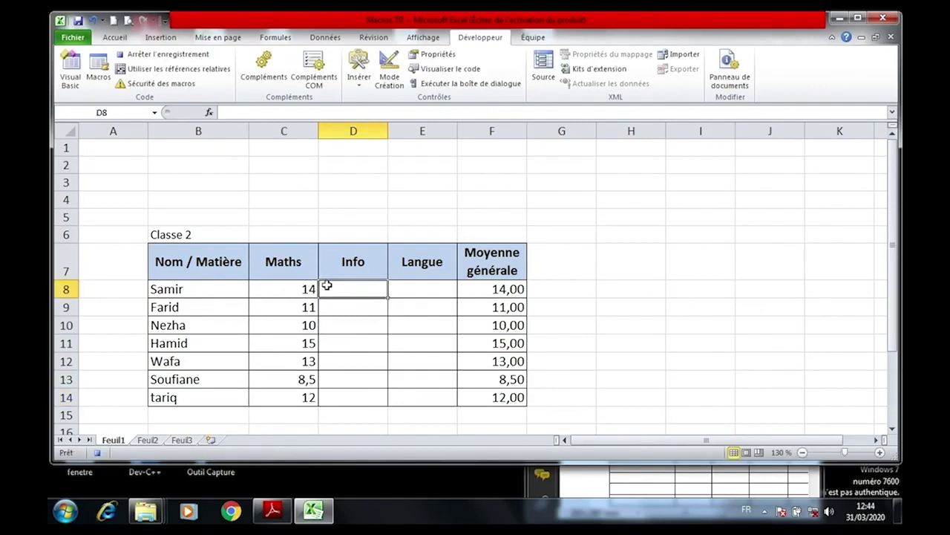
Enter Info grades 17, 16, 10, 18, 15 and 13 from D8, correcting a typo.
text(17)
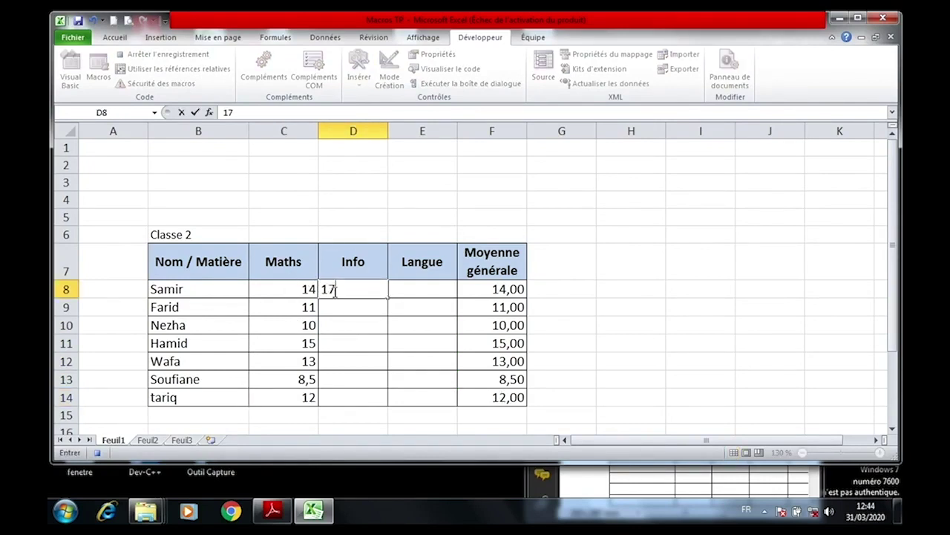
key(Return)
text(1)
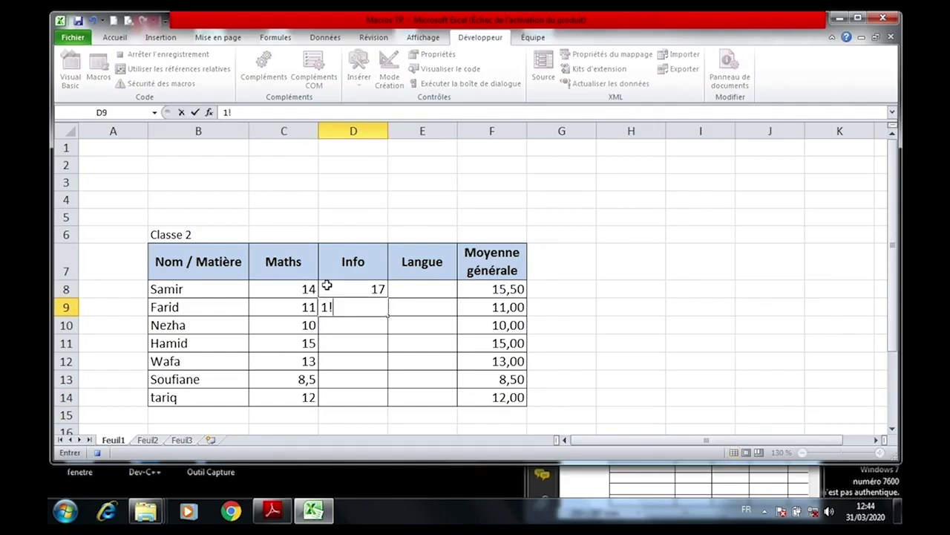
text(6)
key(Return)
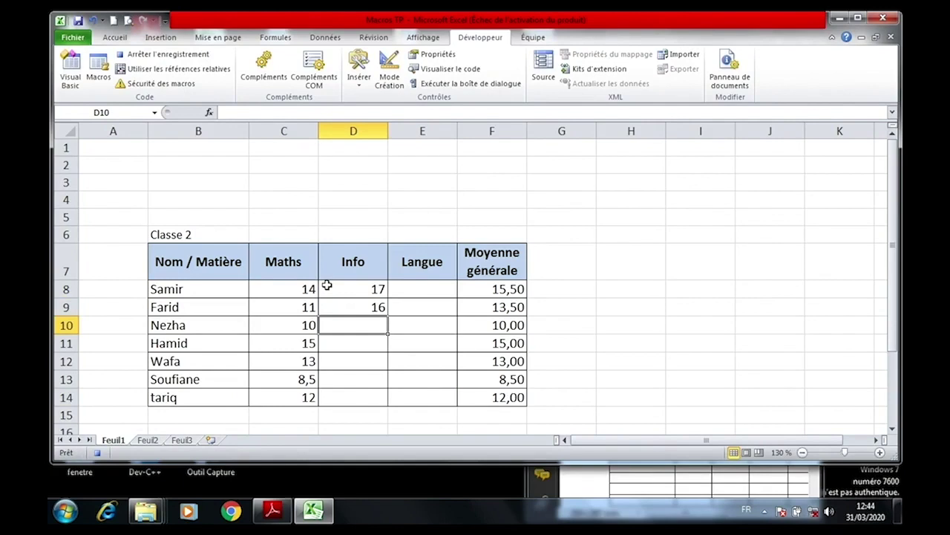
text(10)
key(Return)
text(1§)
key(BackSpace)
text(8)
key(Return)
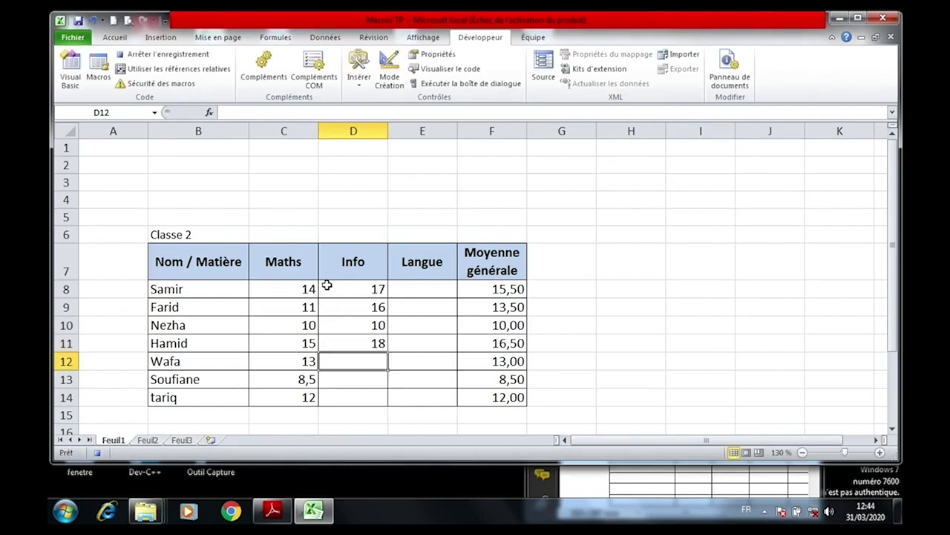
text(15)
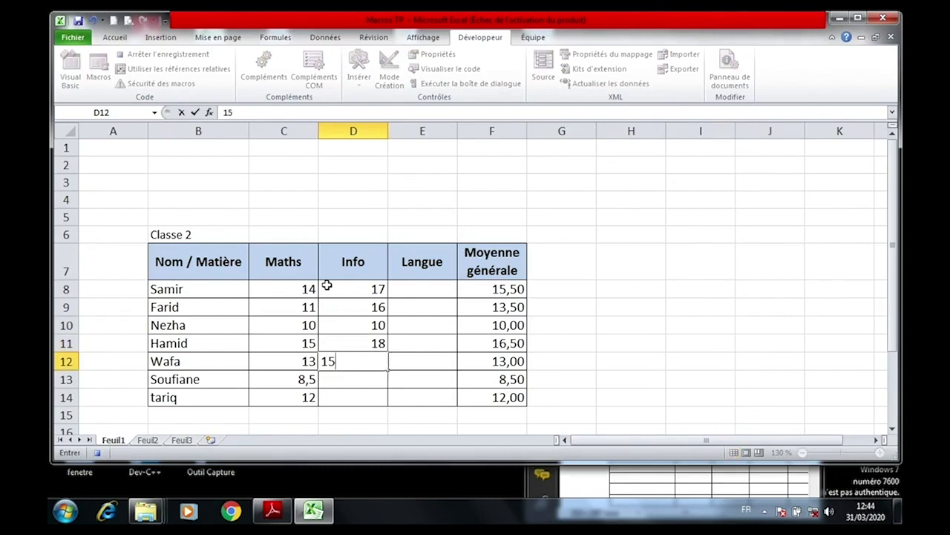
key(Return)
text(13)
key(Return)
Enter the last Info grade 14, then Langue grades 11, 10 and 9,5 from E8.
text(14)
key(Return)
click(431, 286)
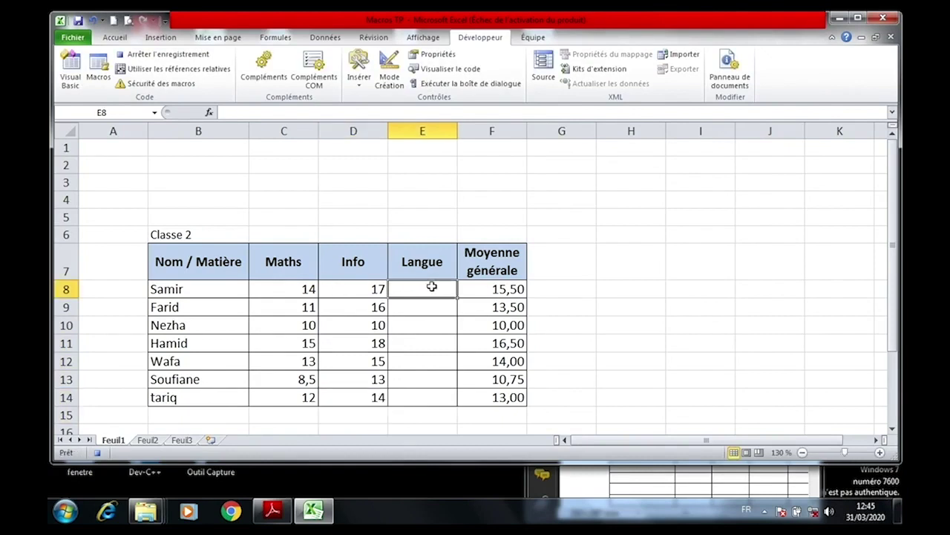
text(11)
key(Return)
text(10)
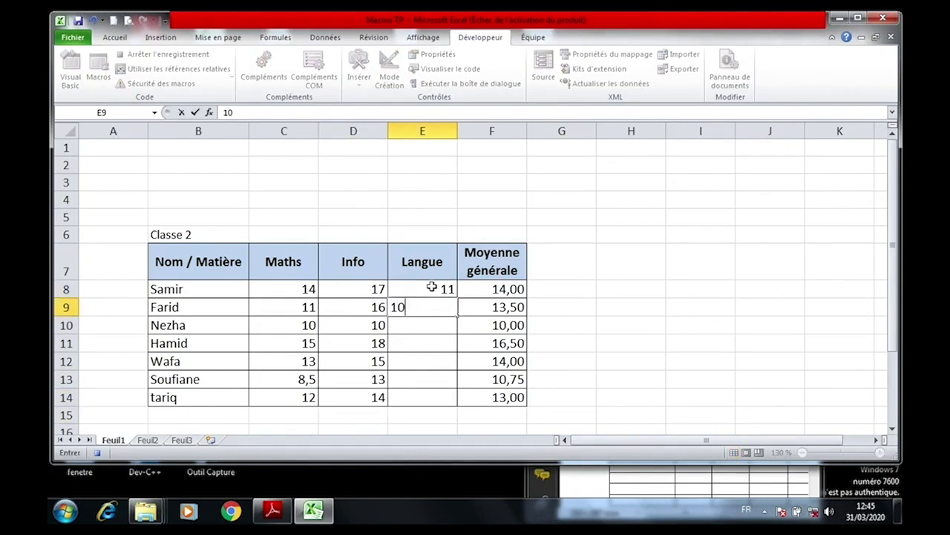
key(Return)
text(9)
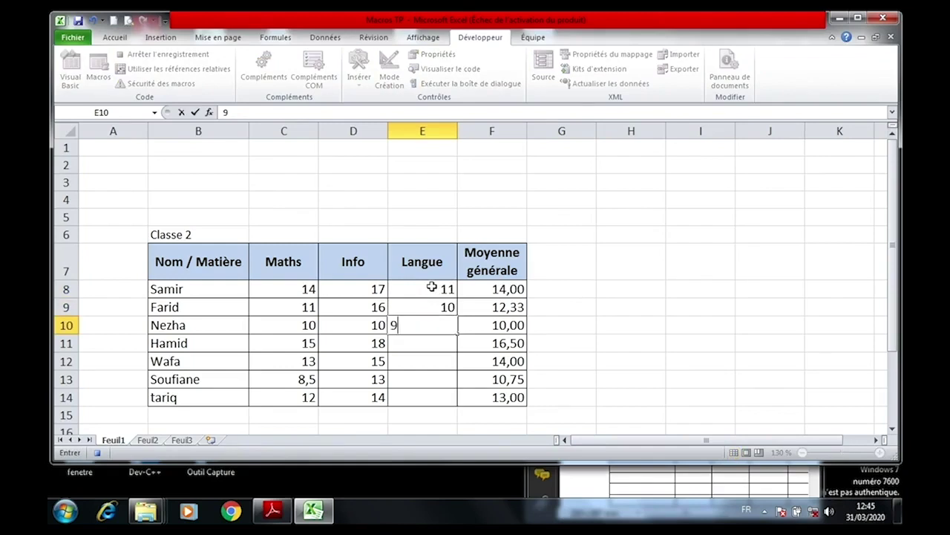
text(,()
key(BackSpace)
text(5)
key(Return)
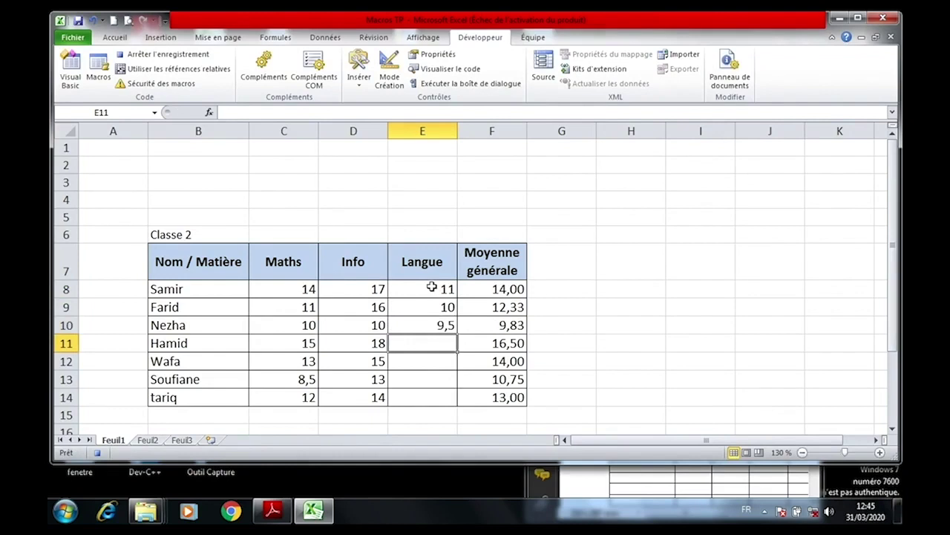
Enter the remaining Langue grades 13, 10, 10 and 11 down to E14.
text(13)
key(Return)
text(10)
key(Return)
text(10)
key(Return)
text(11)
key(Return)
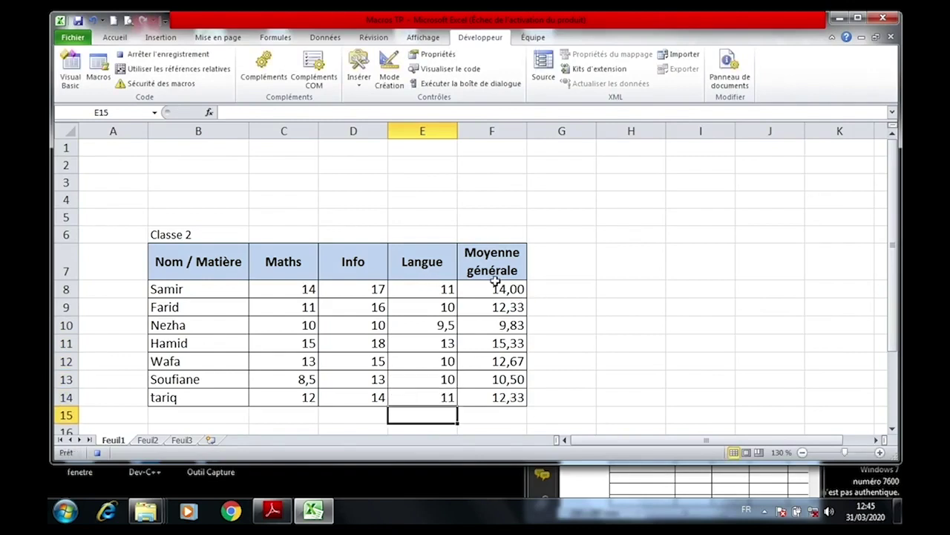
Stop recording classe2, clear the Classe 2 names and grades, and select B6.
click(180, 233)
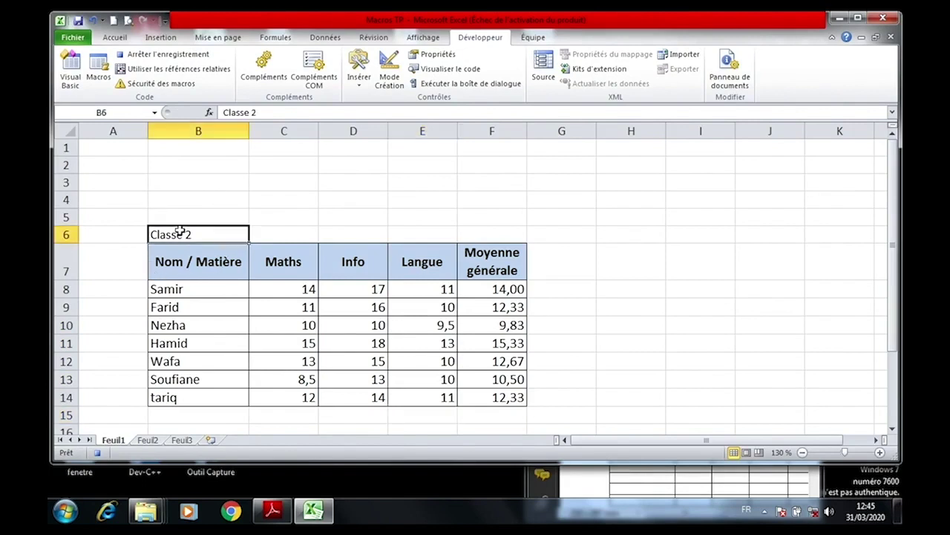
click(179, 49)
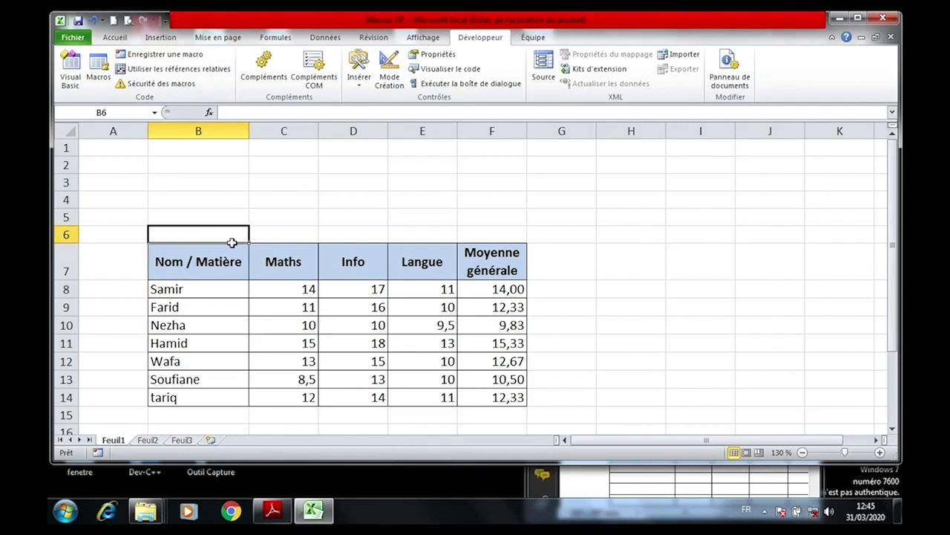
mouse_move(205, 290)
mouse_down()
mouse_move(418, 382)
mouse_move(420, 396)
mouse_up()
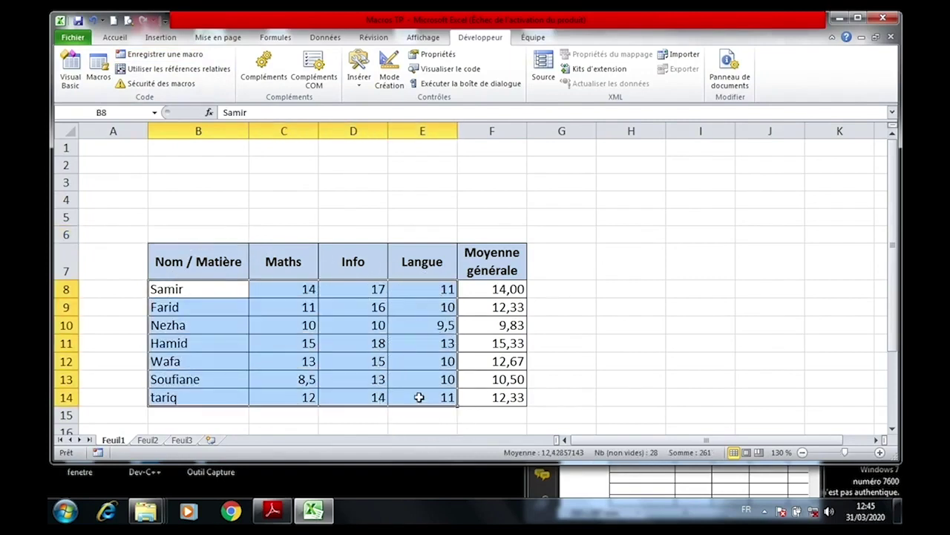
key(Delete)
click(203, 283)
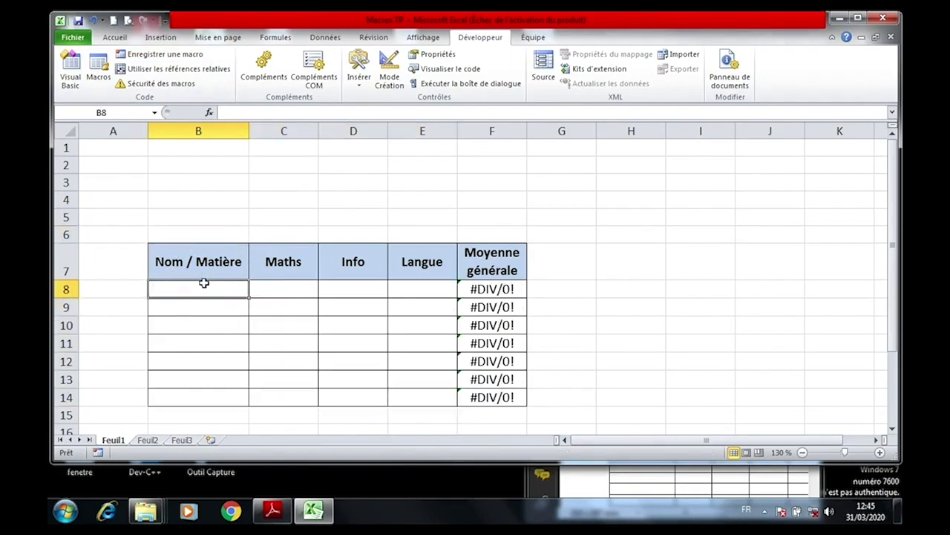
click(195, 230)
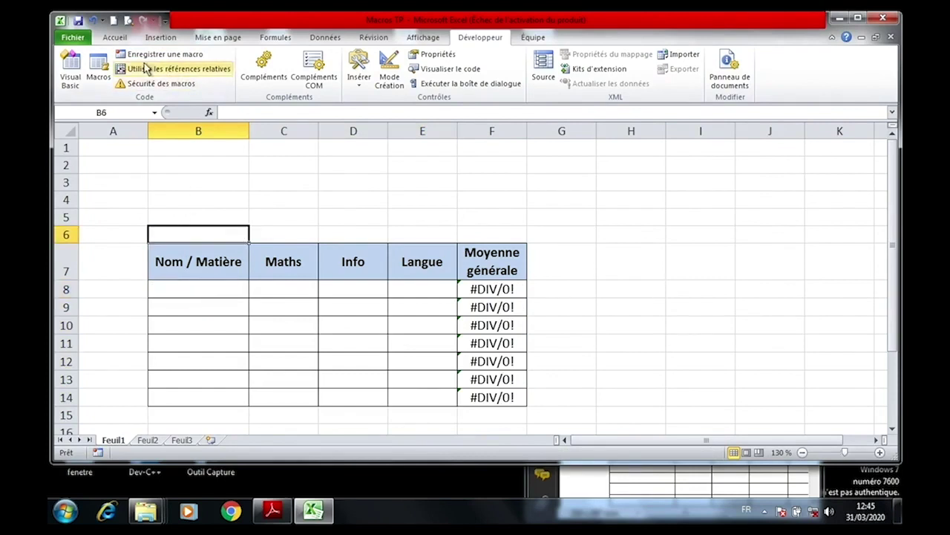
Start recording macro Classe3 and label B6 'Classe 3'.
click(168, 54)
text(Cl)
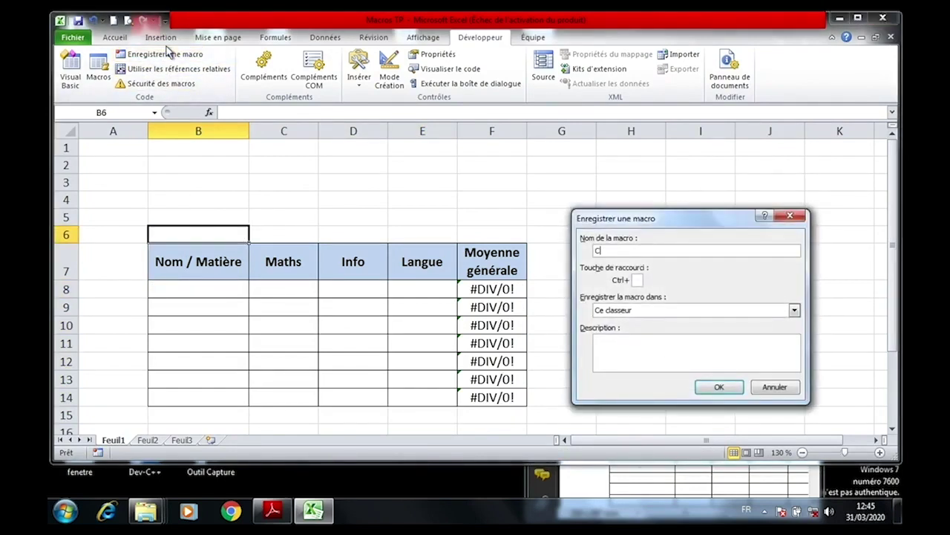
text(asse3)
key(Return)
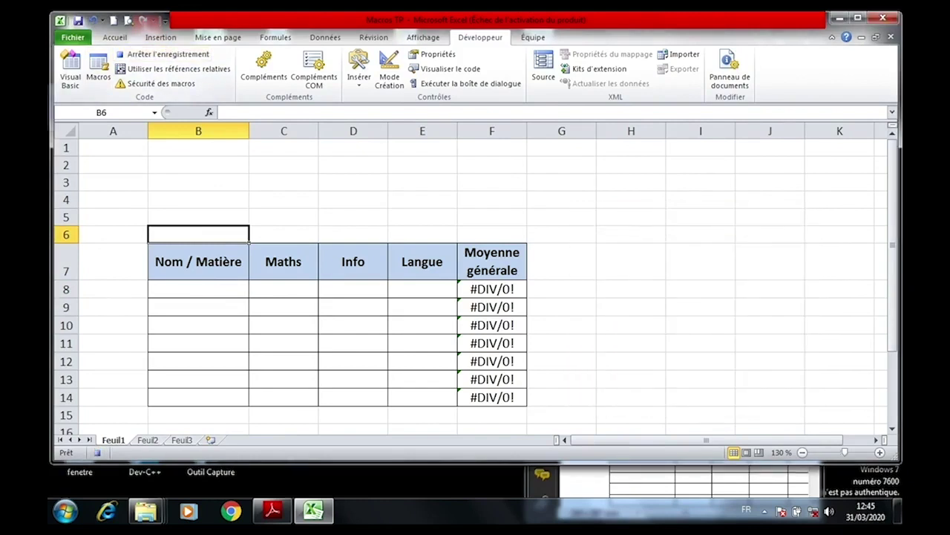
text(Classe 3)
key(Return)
key(Return)
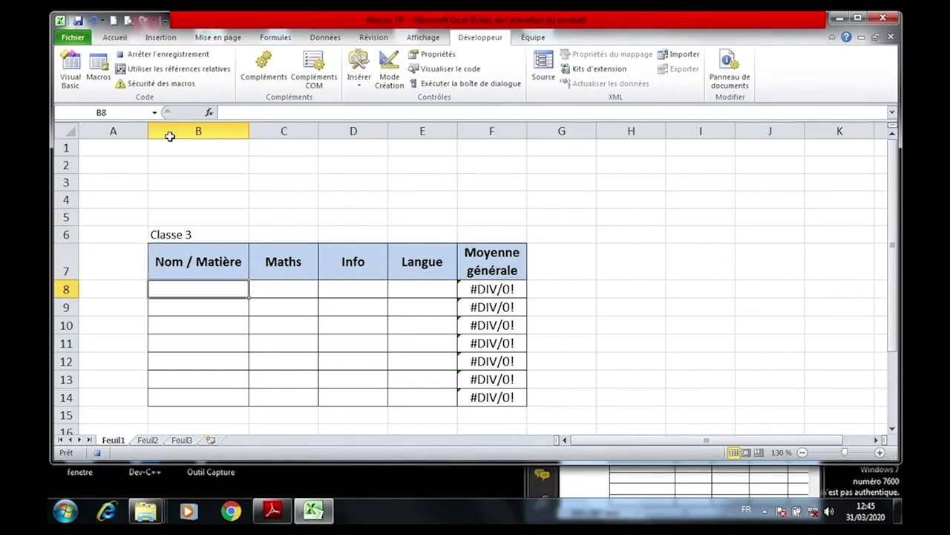
Enter the seven Classe 3 student names down cells B8 through B14.
text(Souad)
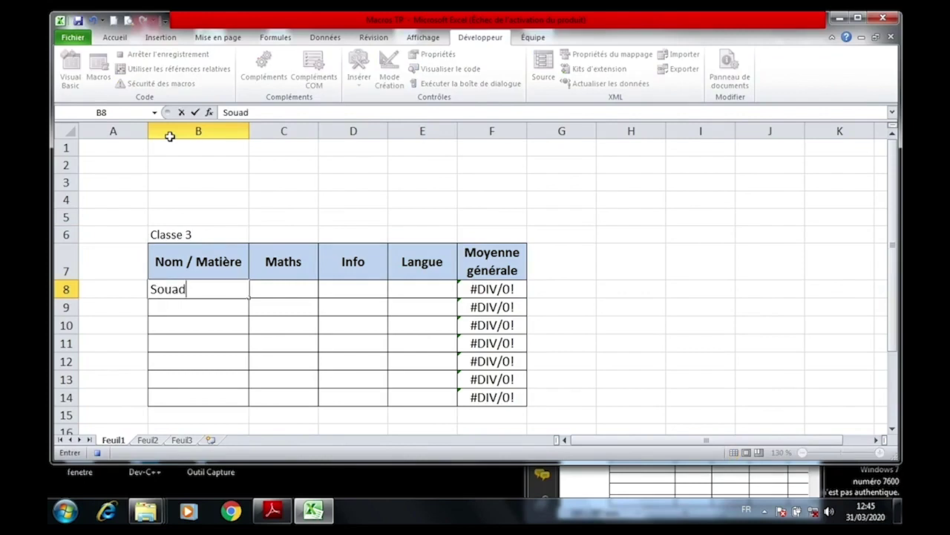
key(Return)
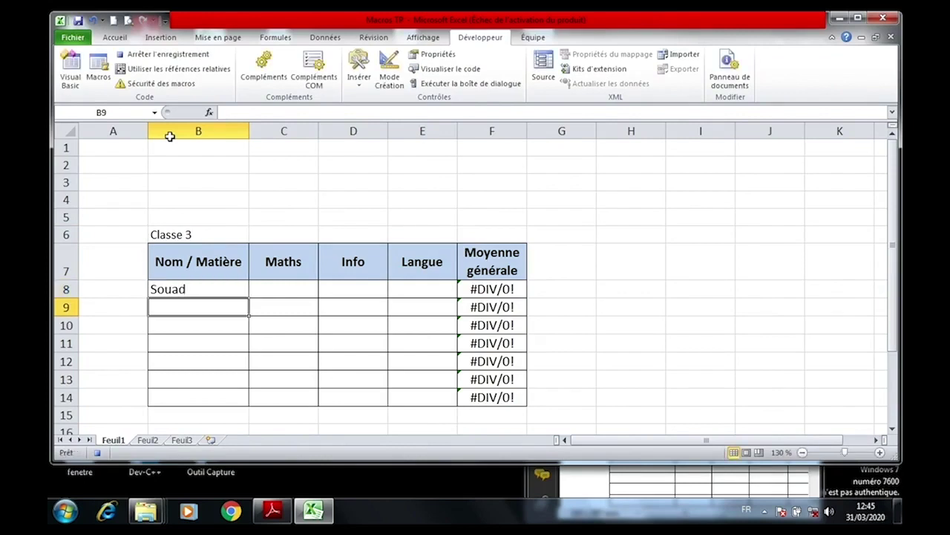
text(Driss)
key(Return)
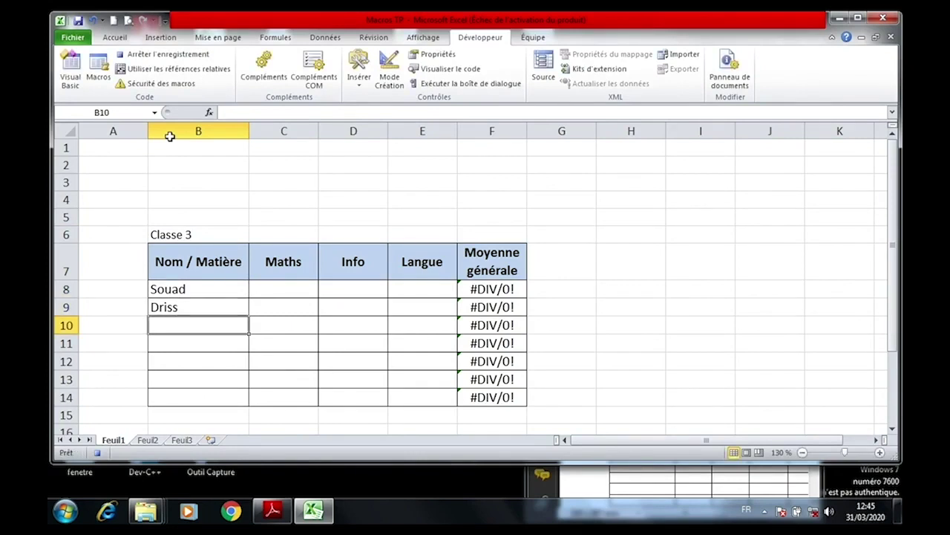
text(Karim)
key(Return)
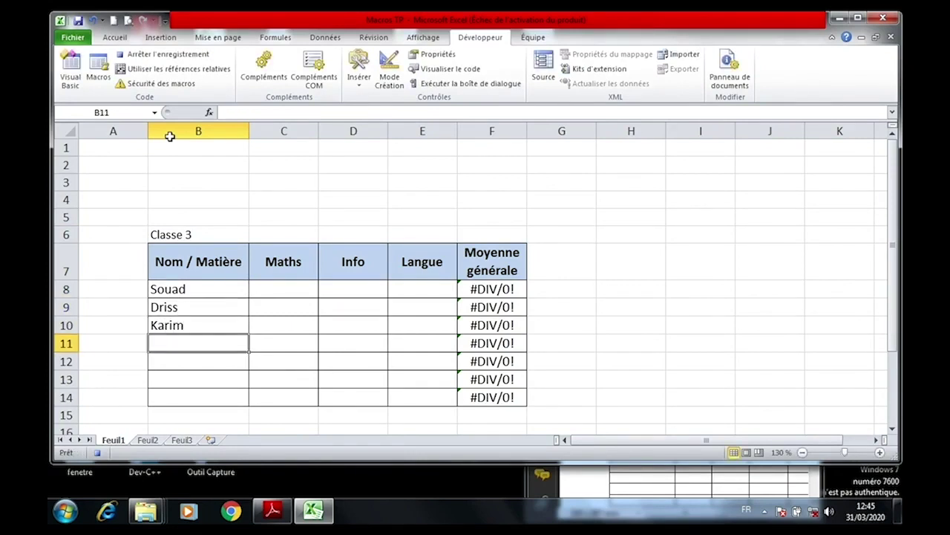
text(Najat)
key(Return)
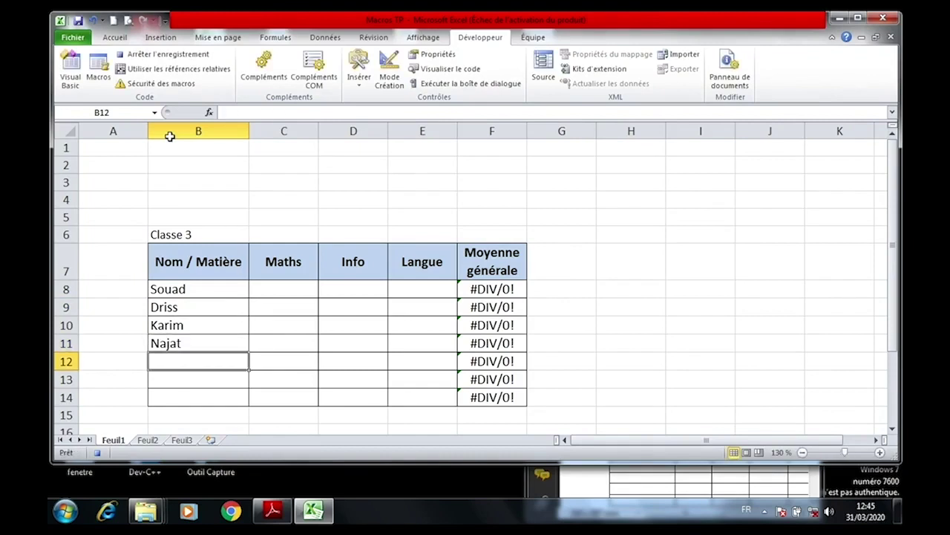
text(Hassan)
key(Return)
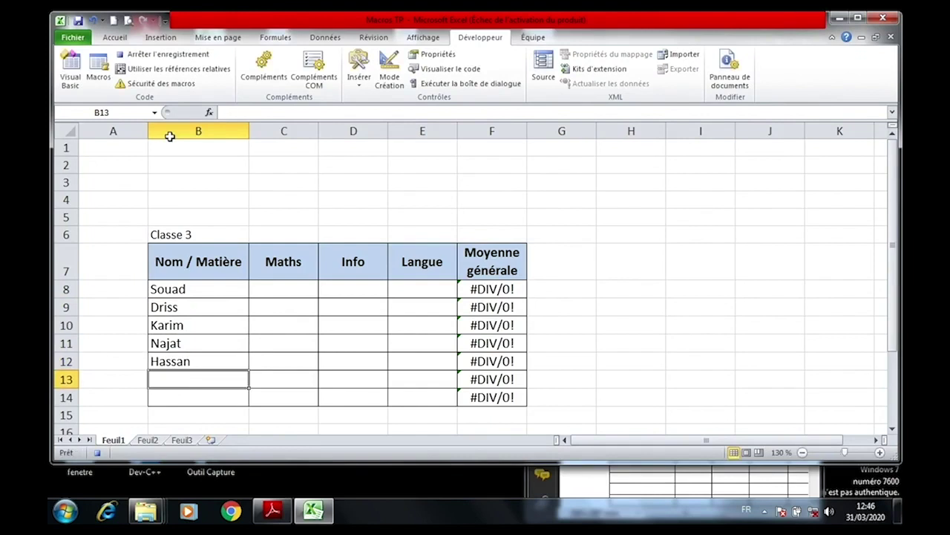
text(Jamal)
key(Return)
text(Sanaa)
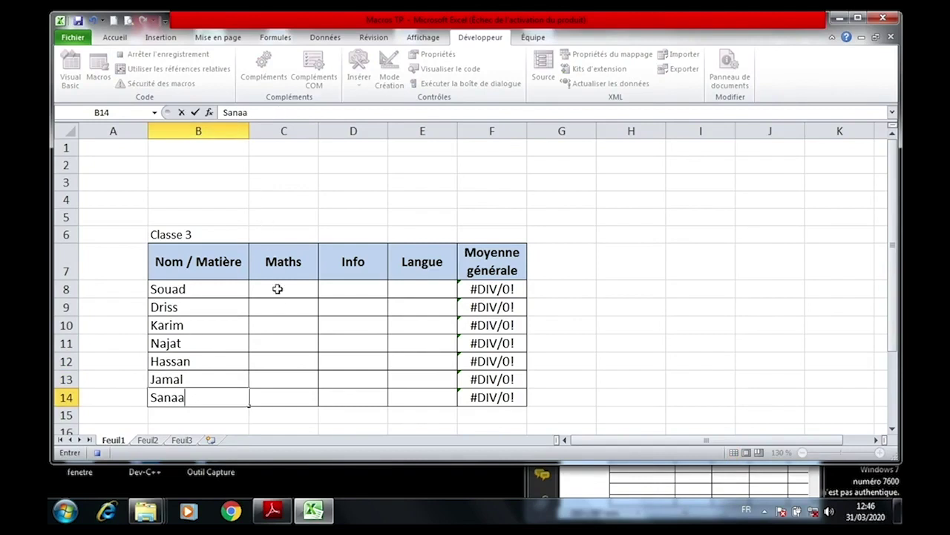
click(277, 288)
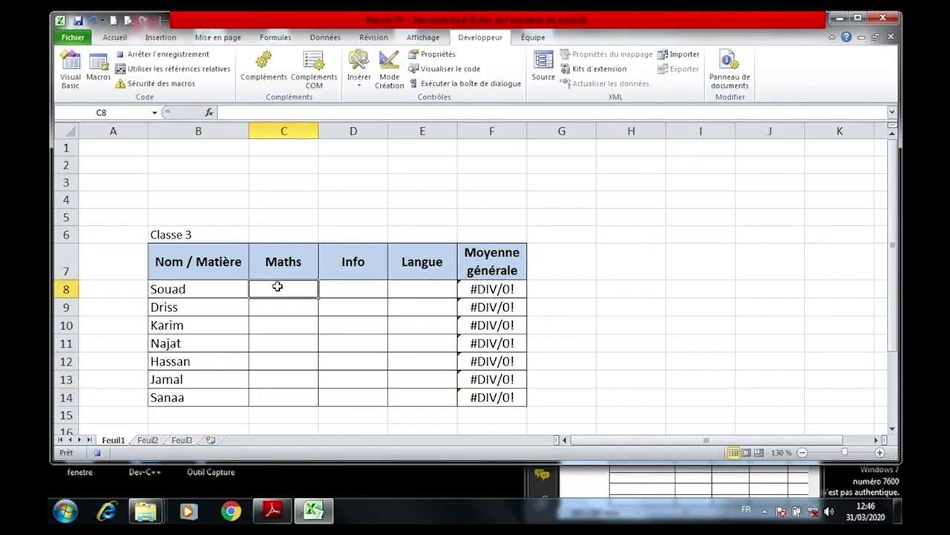
Enter Maths grades 14, 10, 11, 12,5, 9, 13 and 12 in C8:C14.
text(14)
key(Return)
text(10)
key(Return)
text(11)
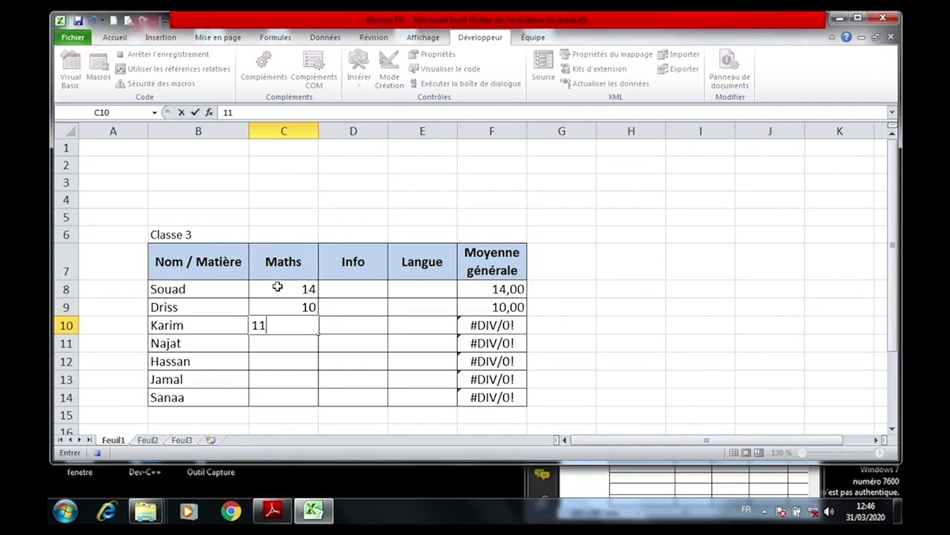
key(Return)
text(12,5)
key(Return)
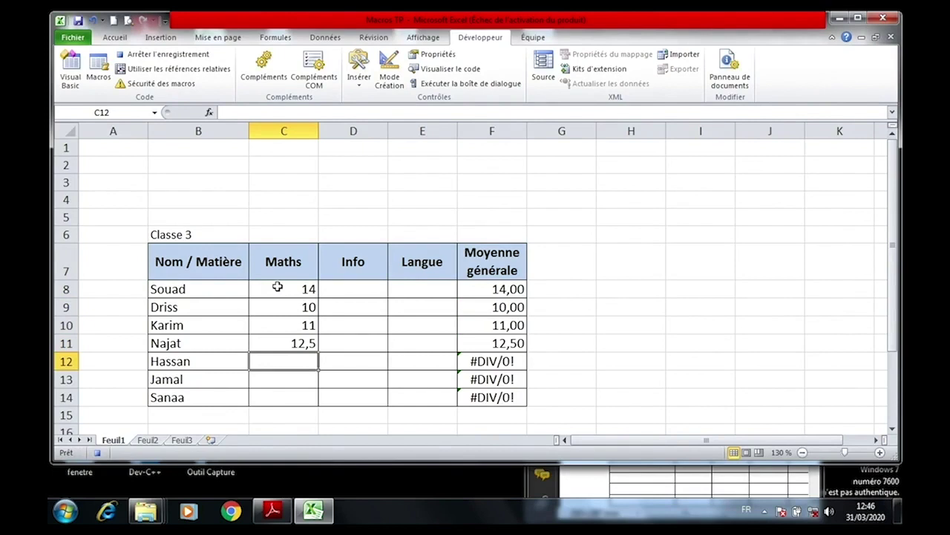
text(9)
key(Return)
text(13)
key(Return)
text(12)
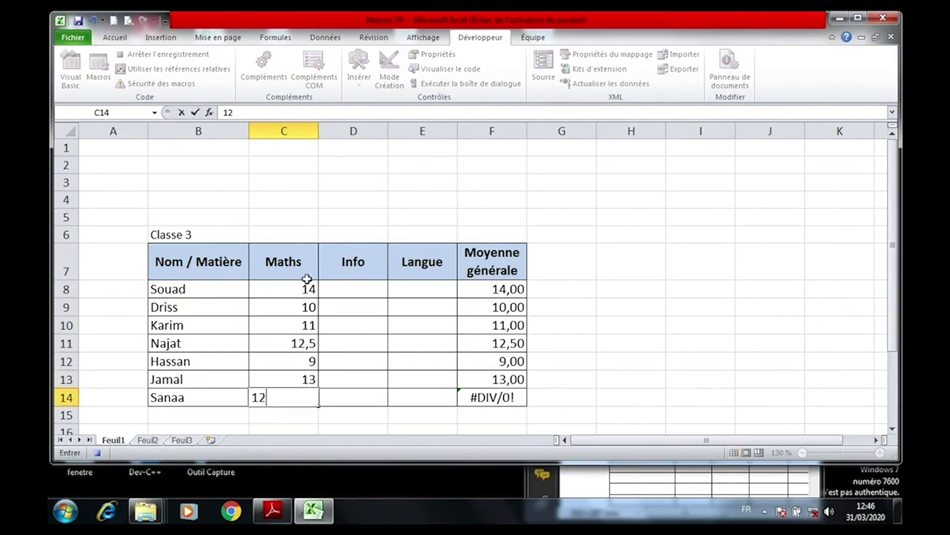
click(357, 288)
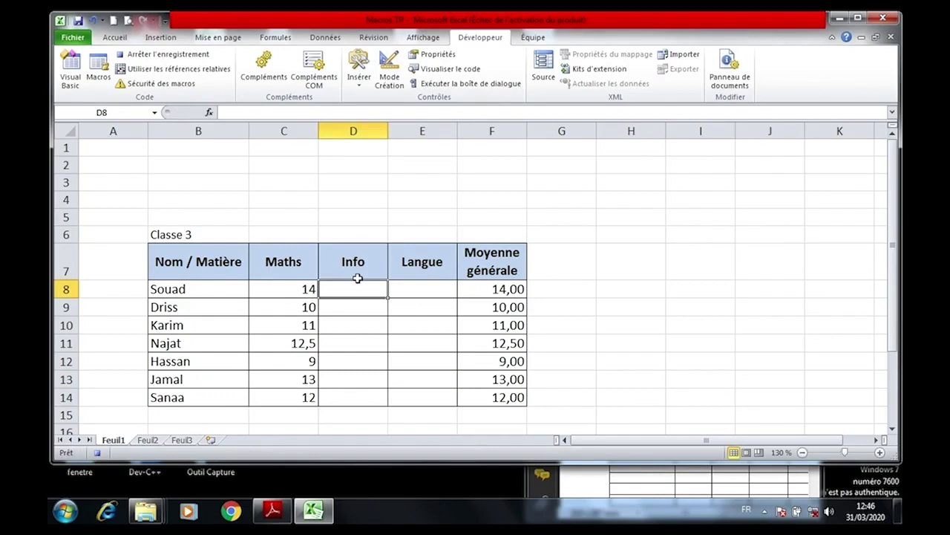
Enter Info grades 11, 15, 10, 14, 11, 10 and 8 in D8:D14.
text(11)
key(Return)
text(15)
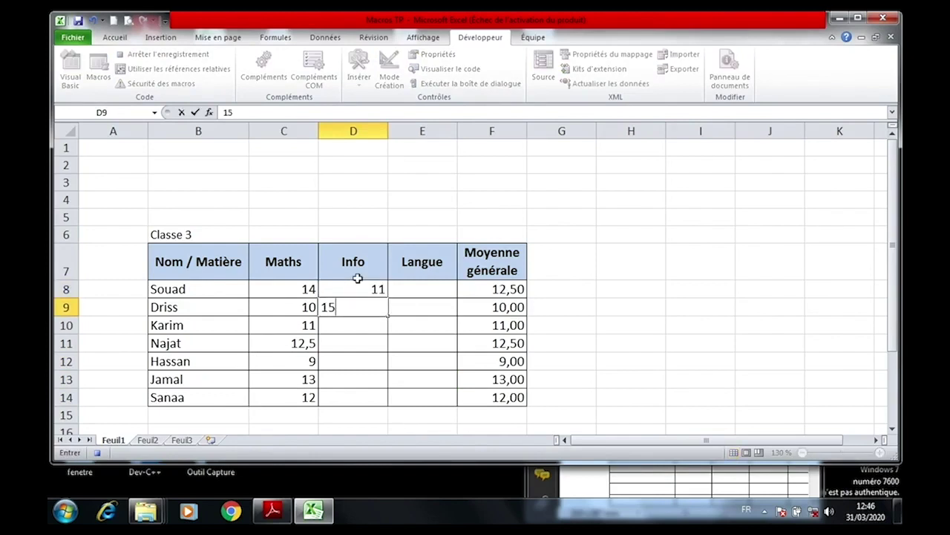
key(Return)
text(10)
key(Return)
text(14)
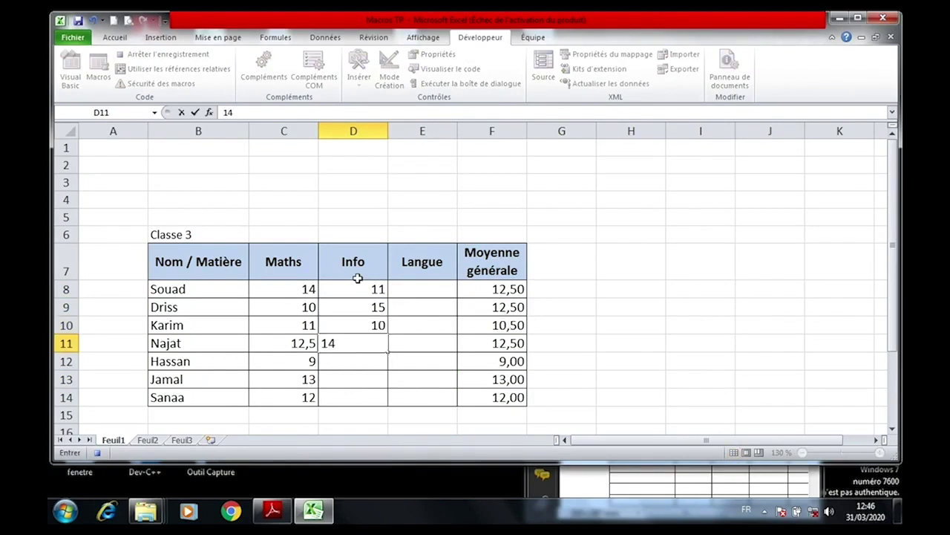
key(Return)
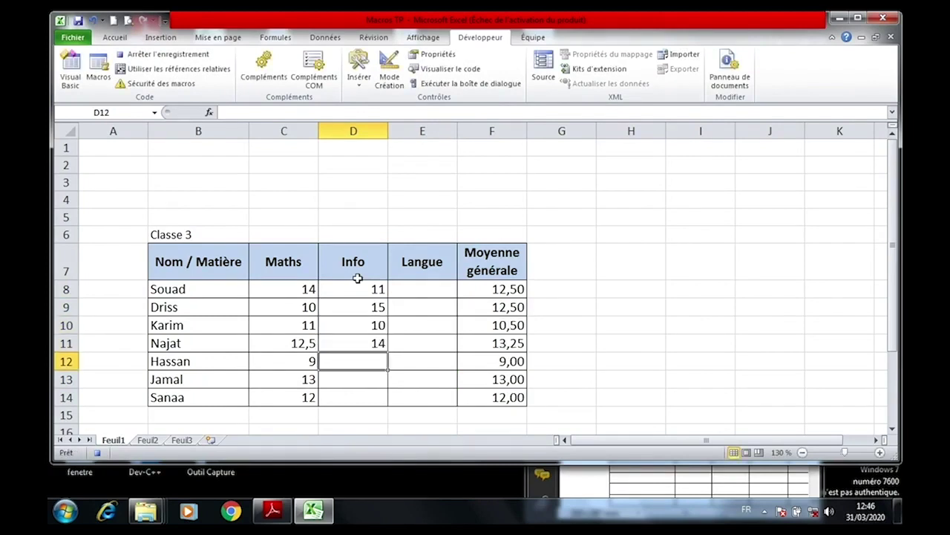
key(Return)
key(Up)
text(11)
key(Return)
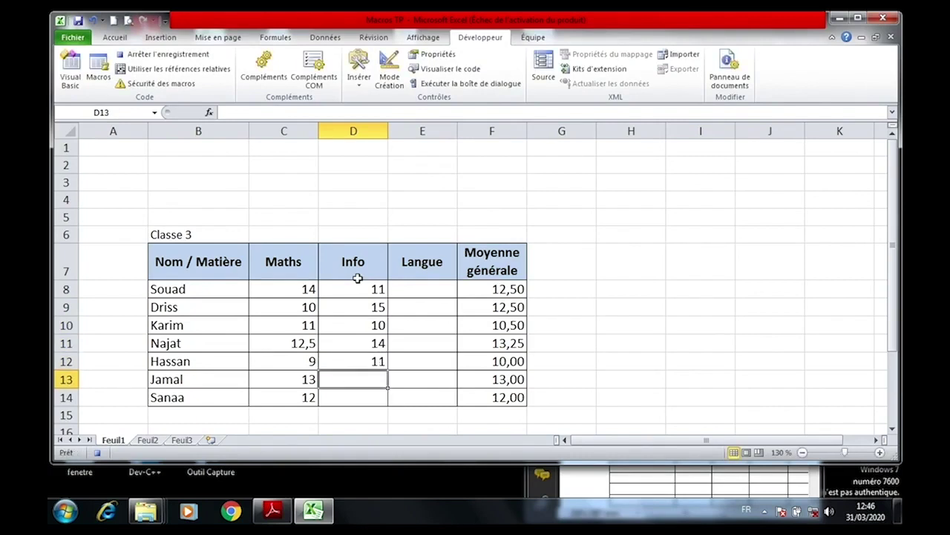
text(10)
key(Return)
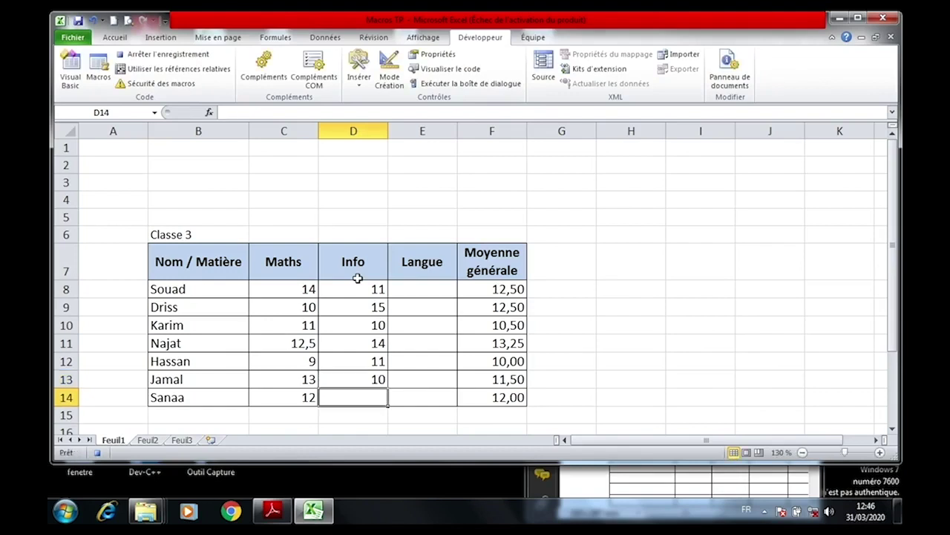
text(1)
key(BackSpace)
text(8)
key(Return)
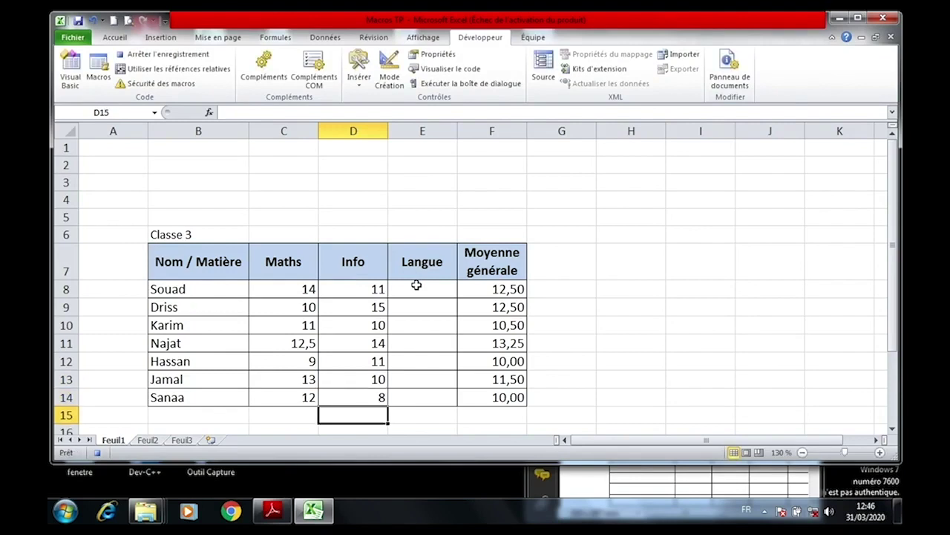
click(437, 284)
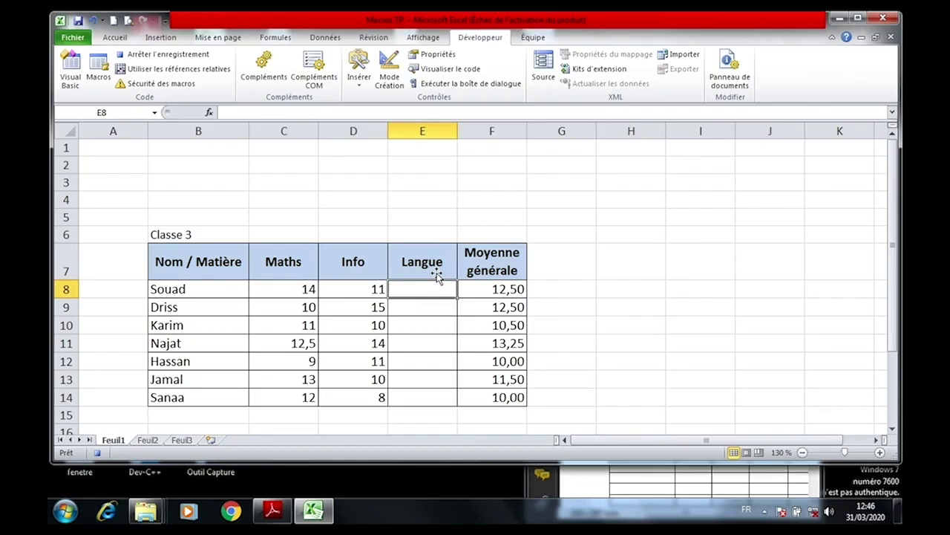
Enter Langue grades 17, 19, 15, 14, 16 and 14 down column E, fixing the E13 typo.
text(17)
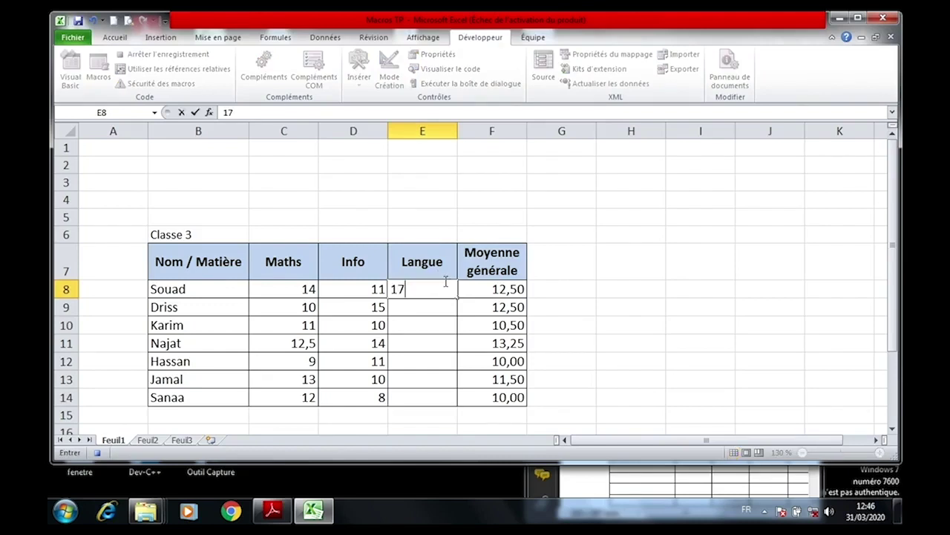
key(Return)
text(1§)
key(Return)
text(19)
key(Return)
text(15)
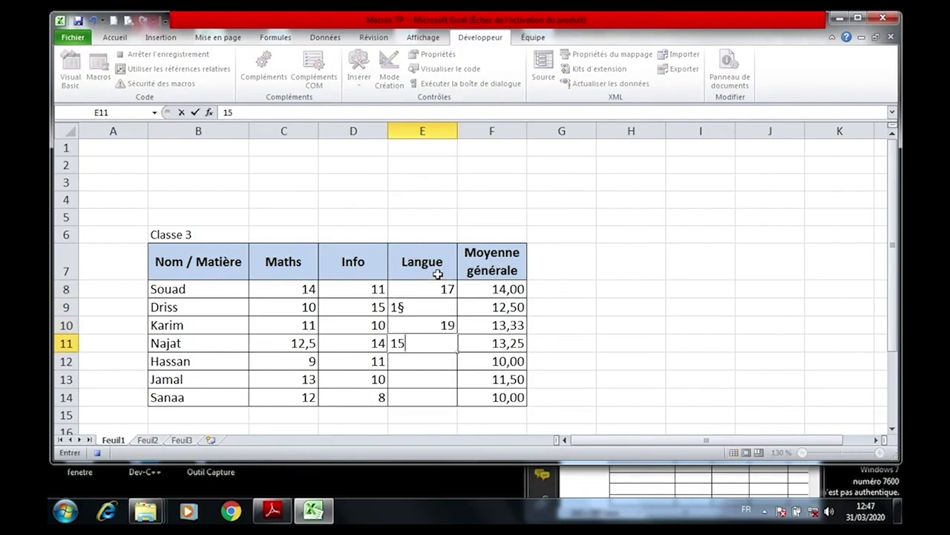
key(Return)
text(14)
key(Return)
text(1!)
key(Return)
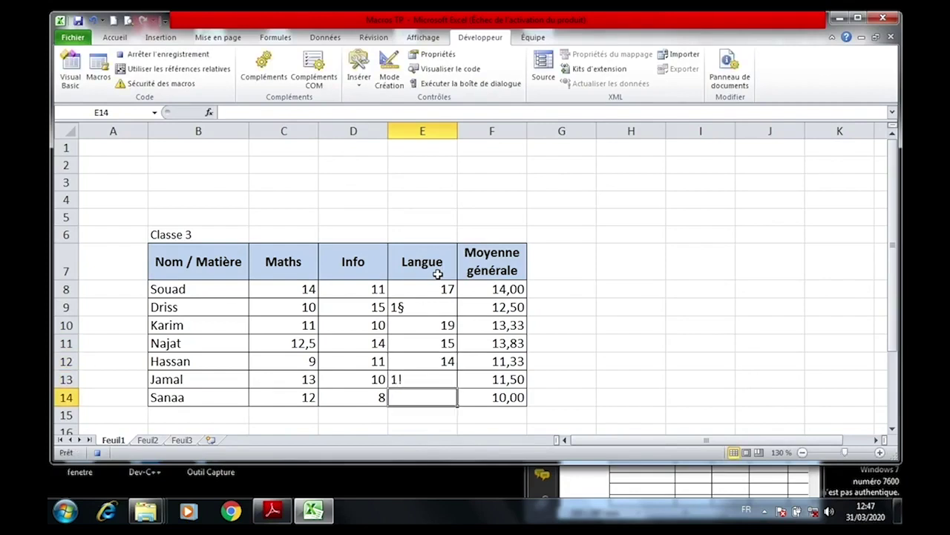
key(Up)
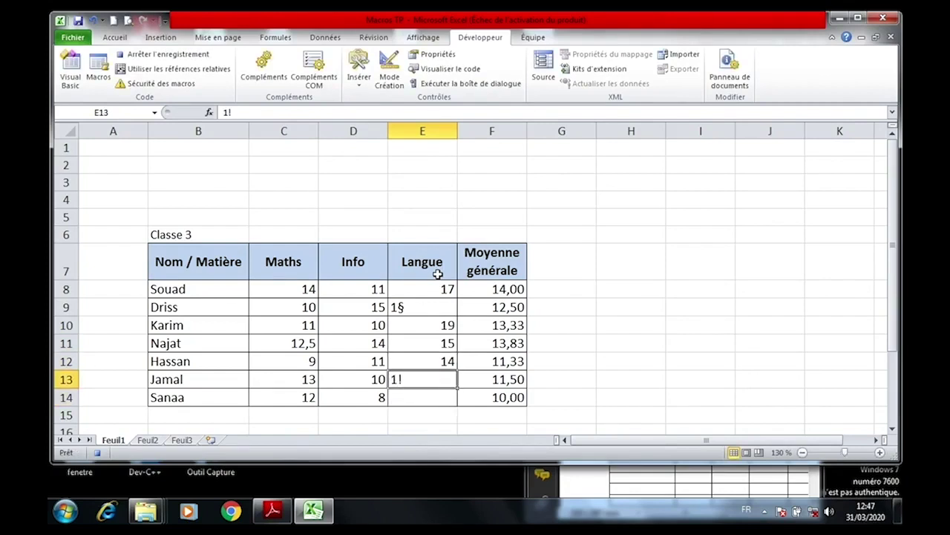
text(16)
key(Return)
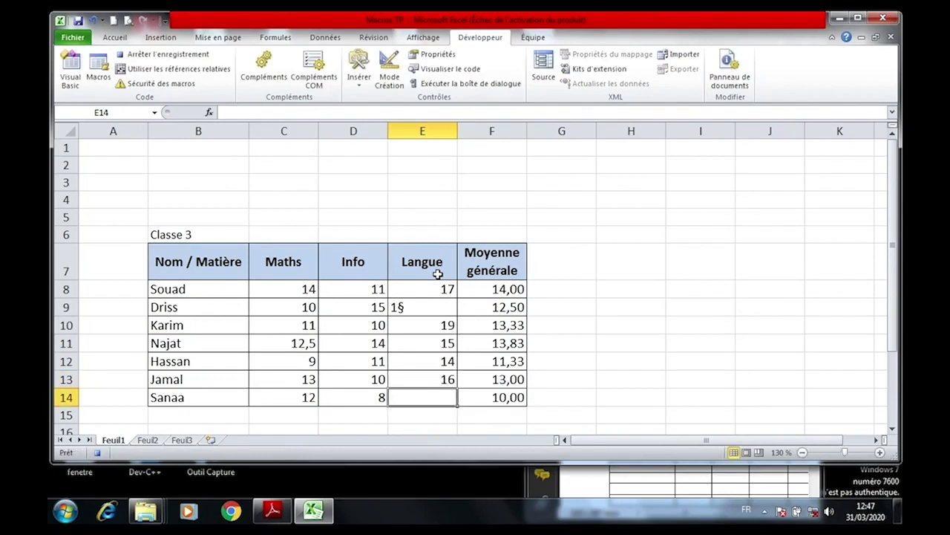
text(14)
key(Return)
Correct the mistyped Langue grade in E9 to 18.
click(422, 297)
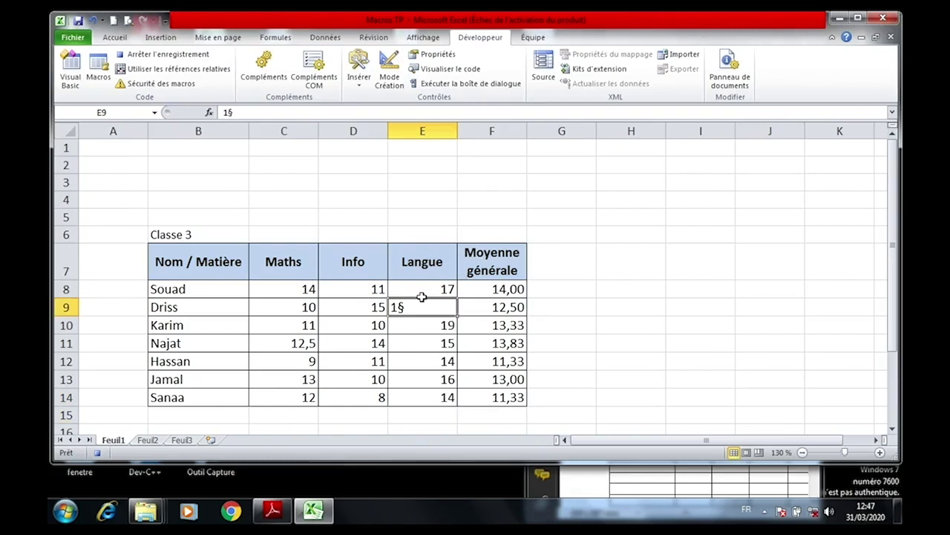
text(18)
key(Return)
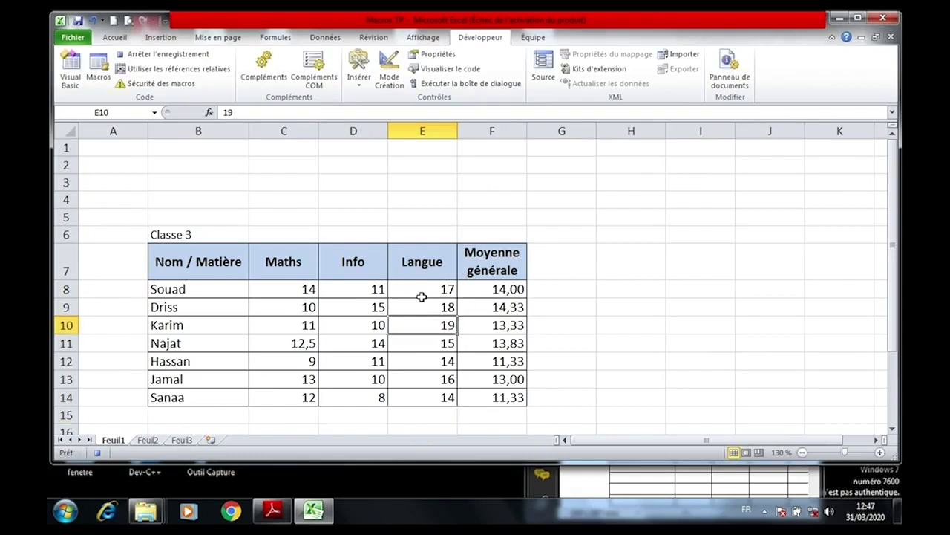
click(193, 228)
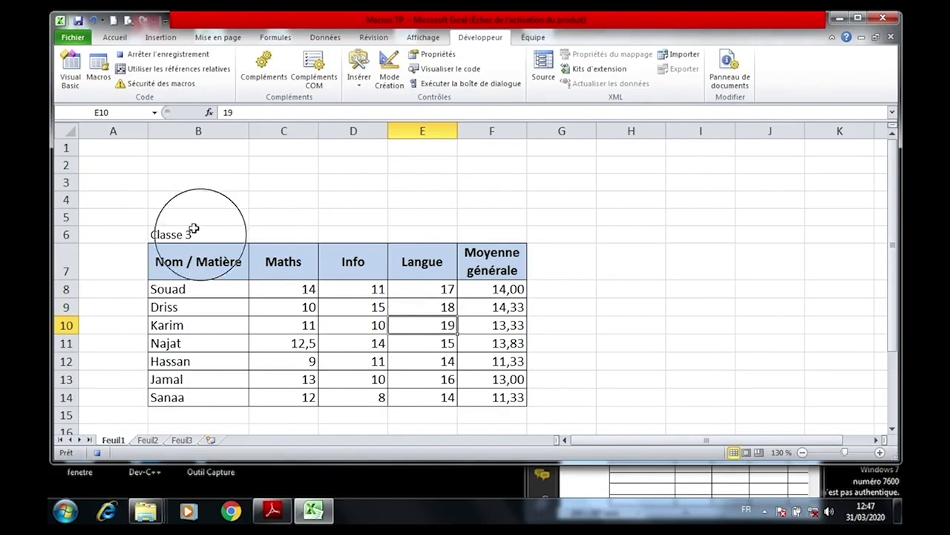
Stop the Classe 3 macro recording and clear the title and B8:E14 contents.
click(127, 54)
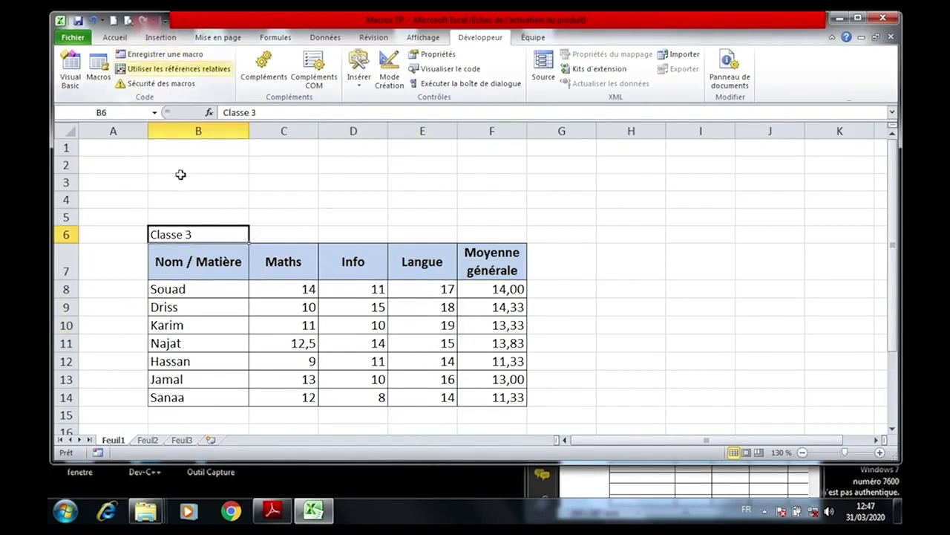
key(Delete)
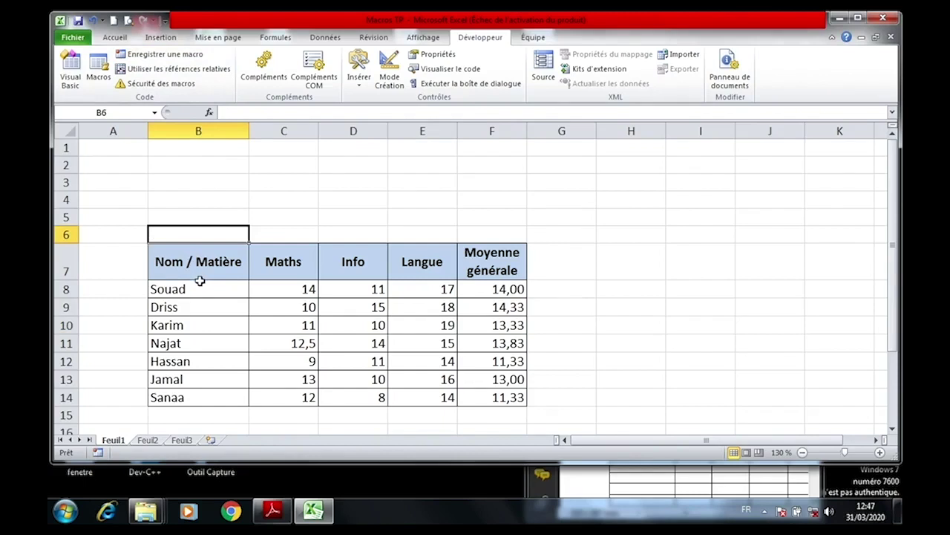
drag(197, 290, 407, 394)
key(Delete)
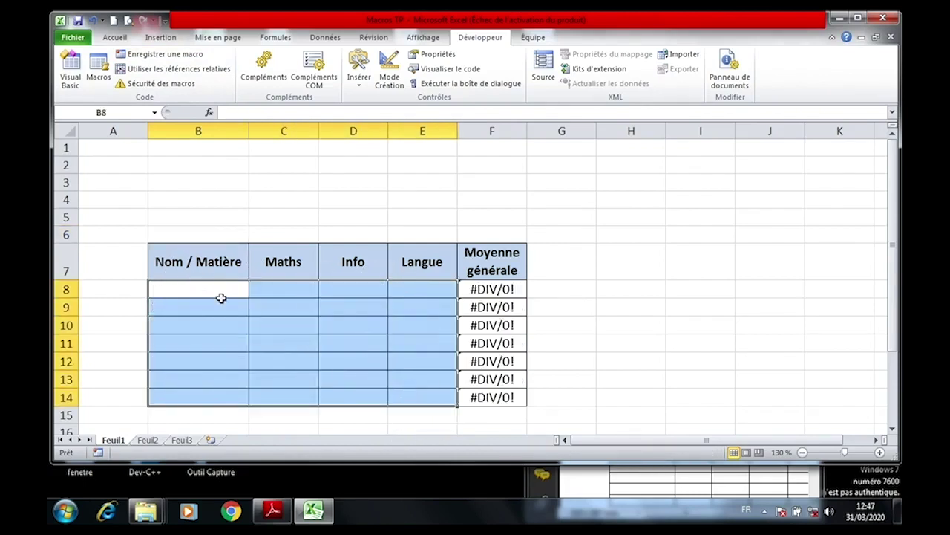
click(223, 232)
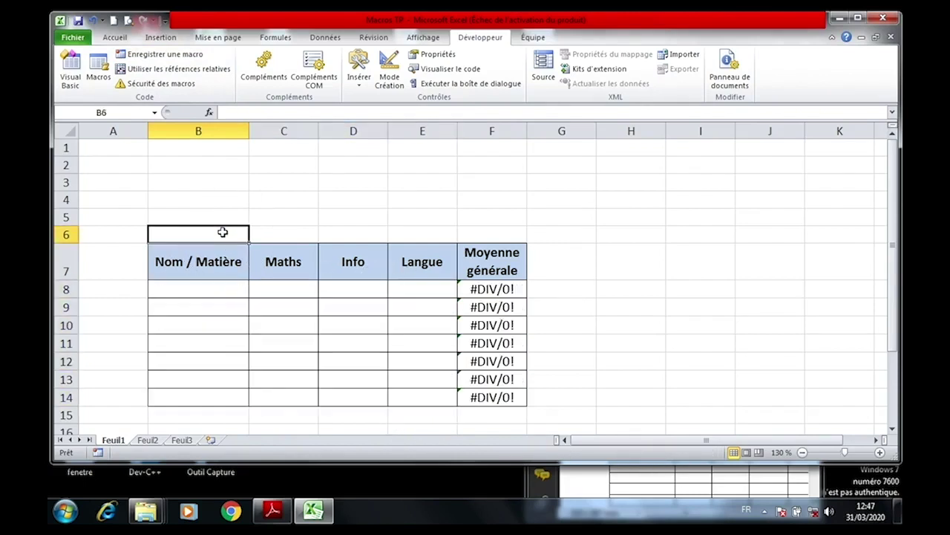
Start recording a new macro named Classe4.
click(158, 54)
text(Classe4)
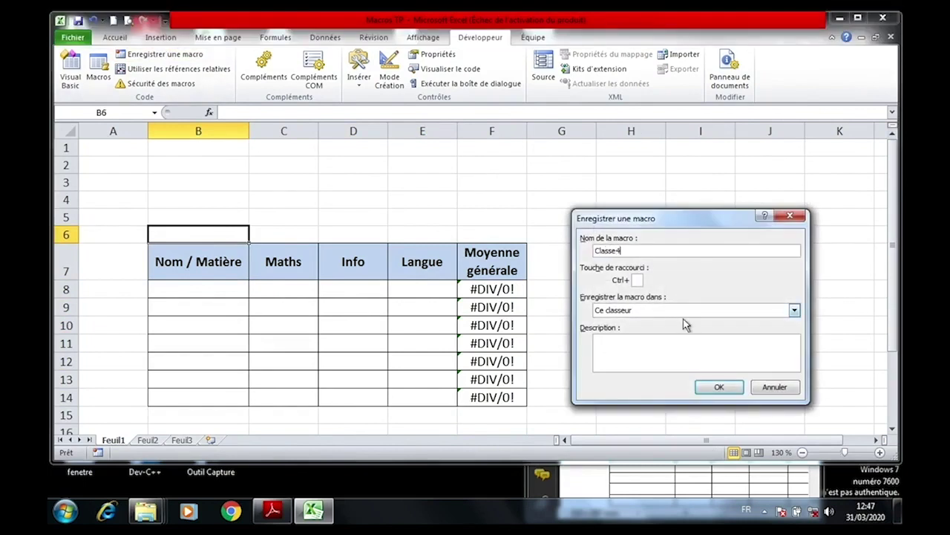
click(716, 380)
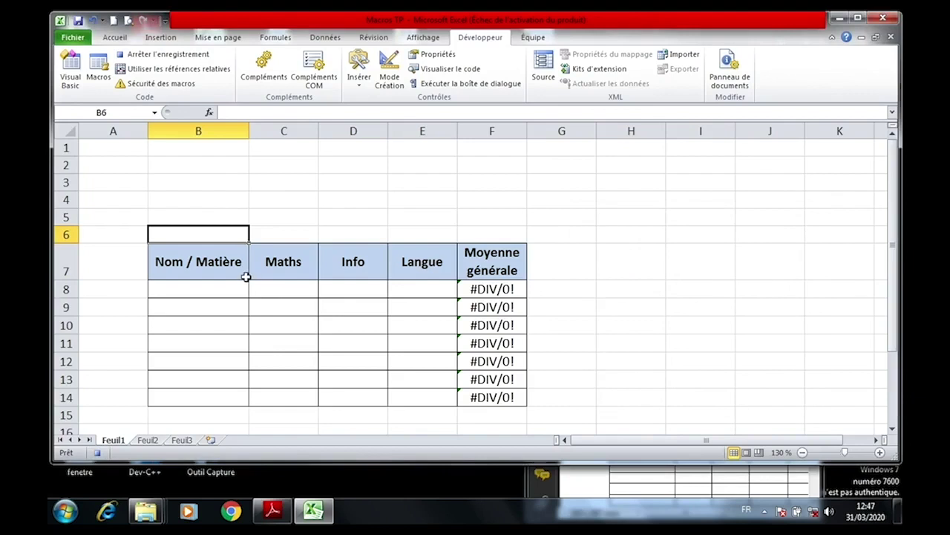
Type 'Classe 4' as the B6 title and enter six student names in B8:B13.
text(Classe 4)
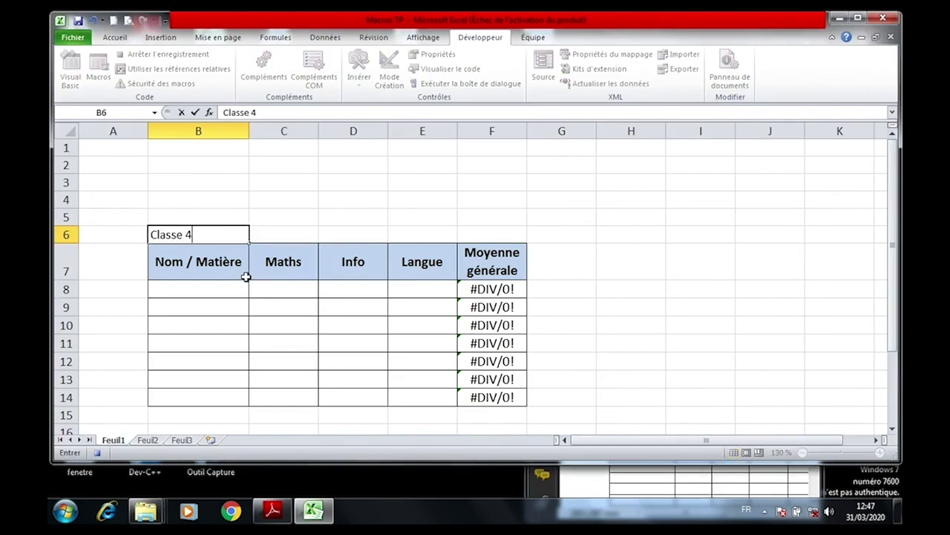
key(Return)
key(Return)
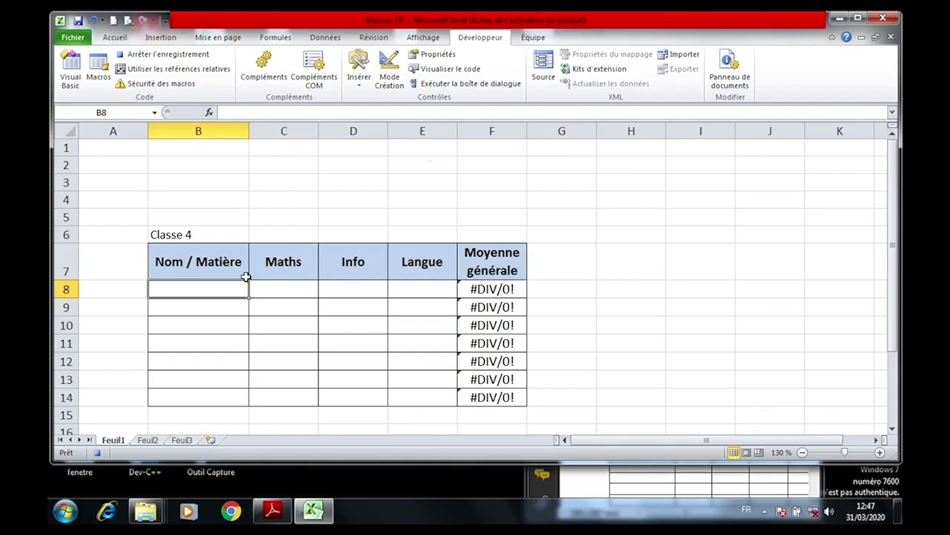
text(Jamal)
key(Return)
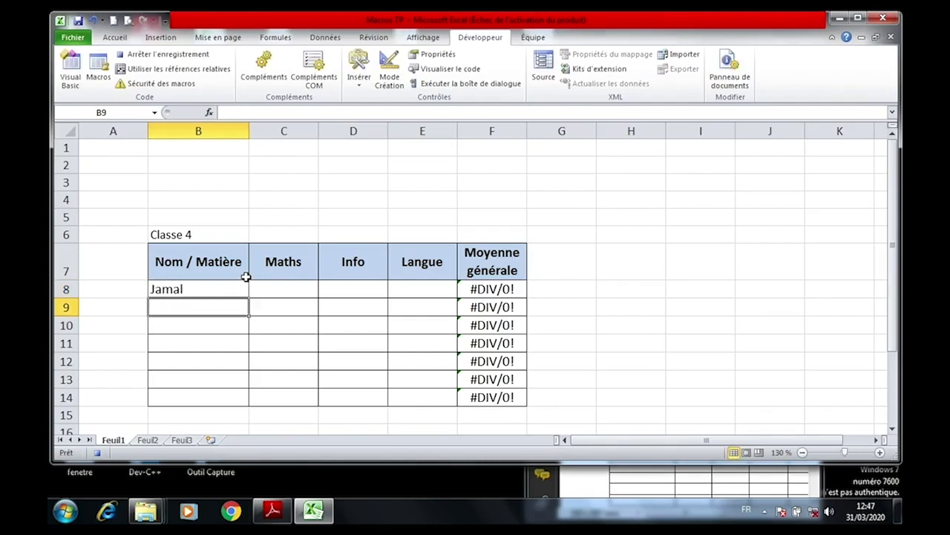
text(Akram)
key(Return)
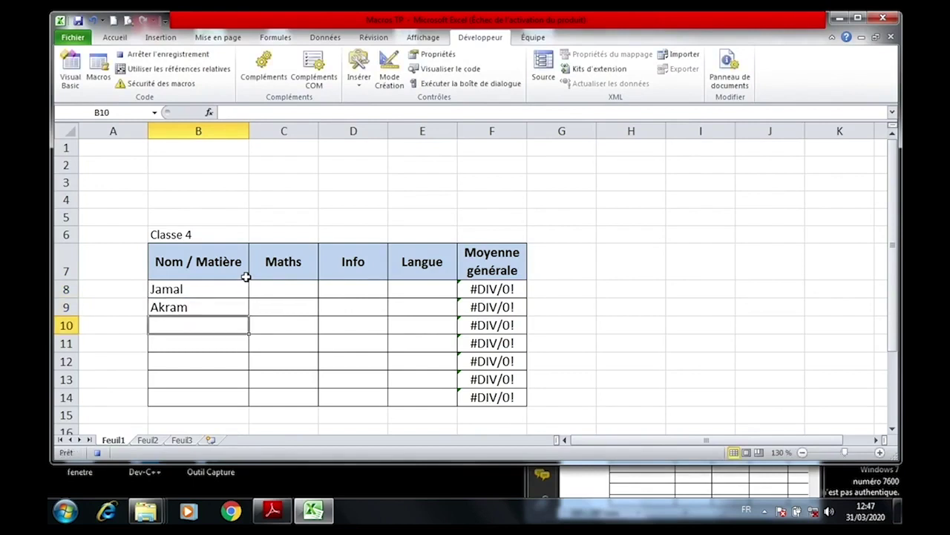
text(Safaa)
key(Return)
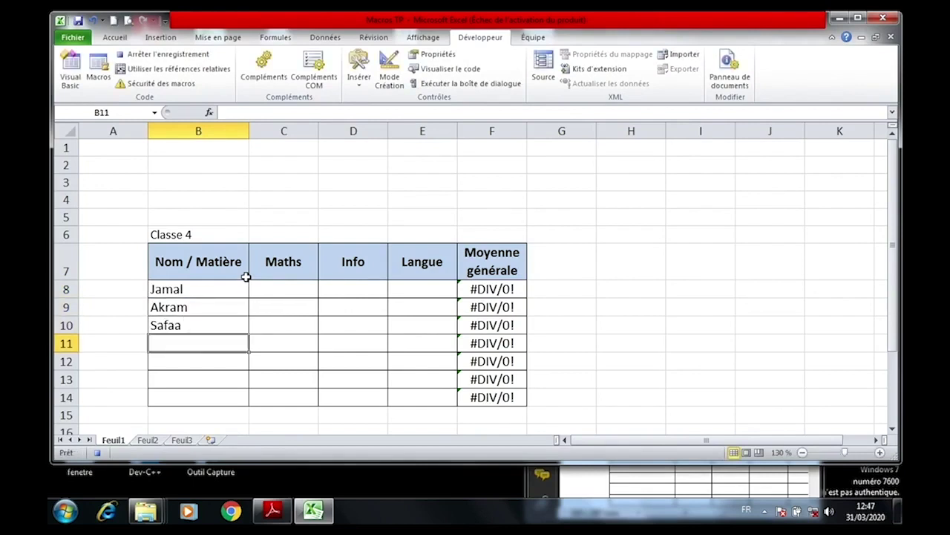
text(Y)
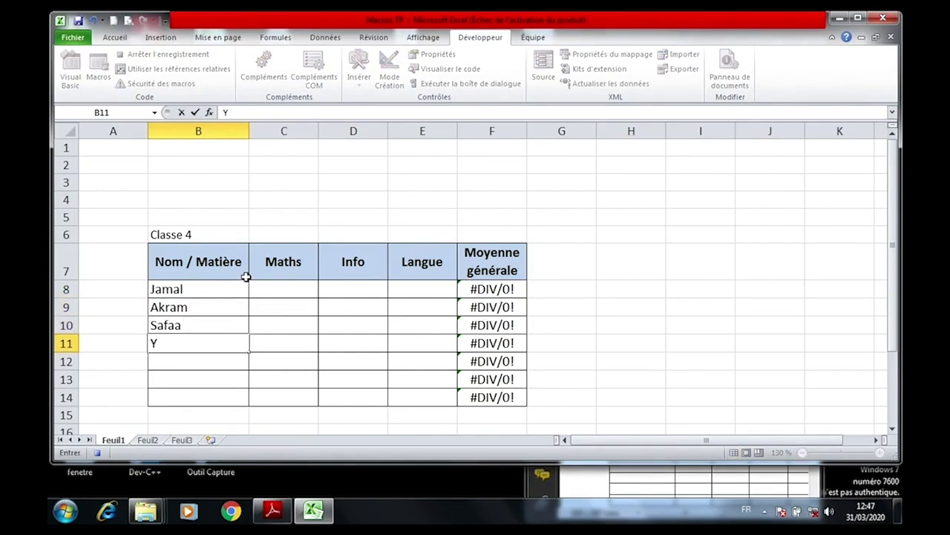
text(ousef)
key(Return)
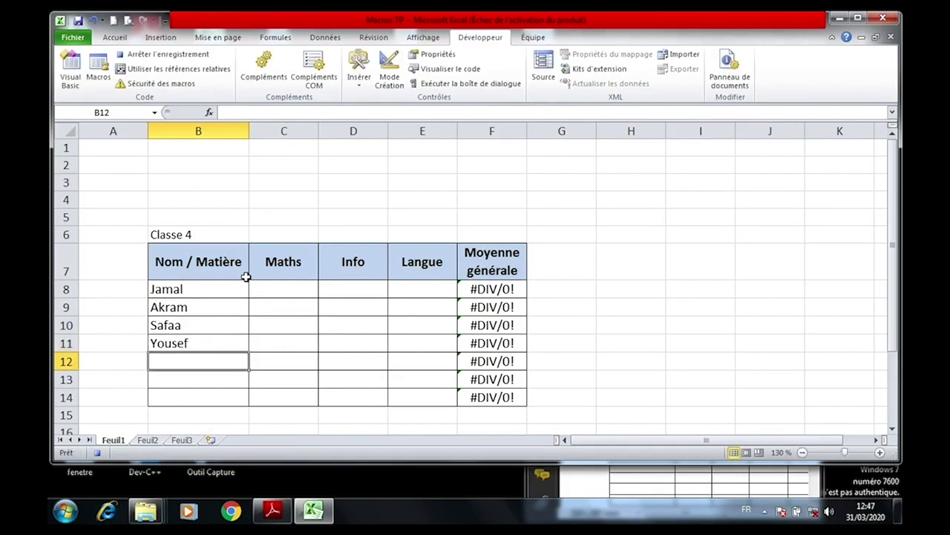
text(Lamia)
key(Return)
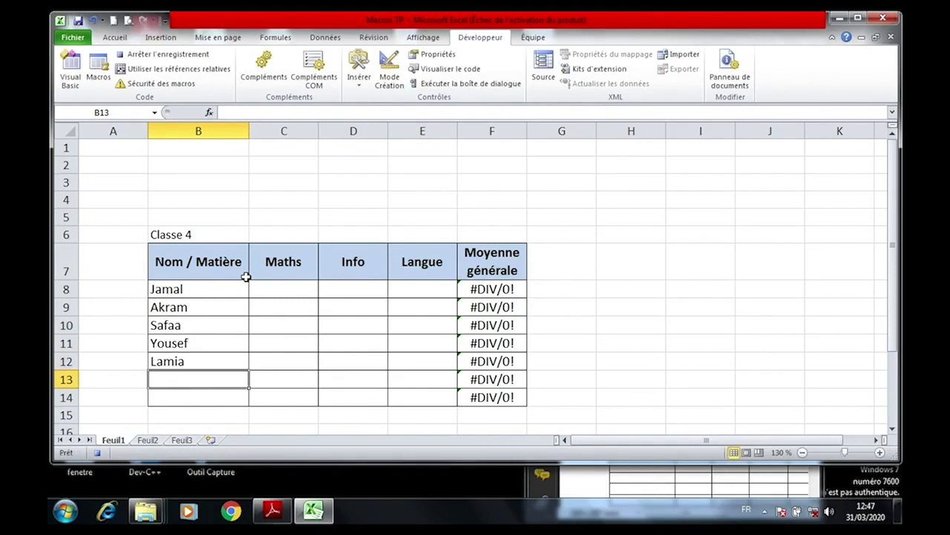
text(Toufiq)
key(Return)
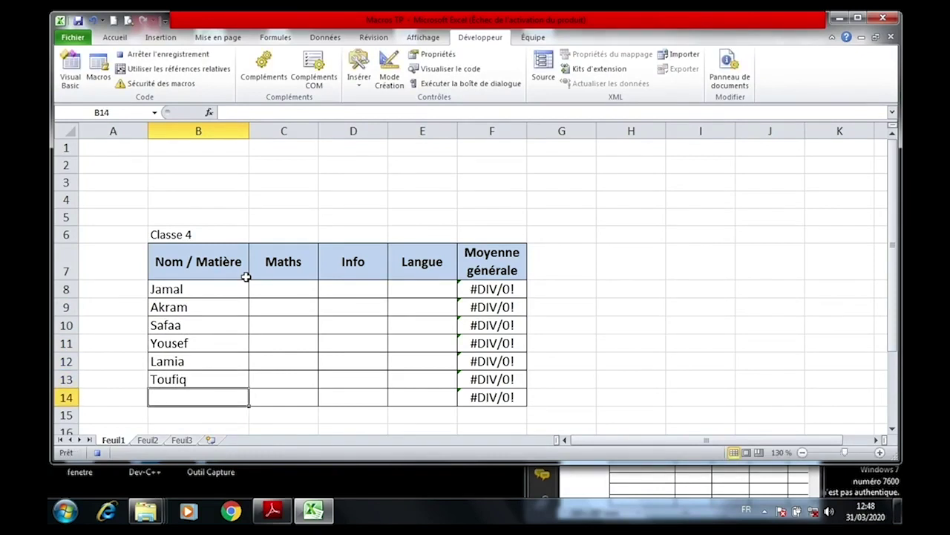
Add the last student name in B14, then Maths grades 14, 12, 12,5, 13, 14, 14, 10.
text(Baker)
click(282, 282)
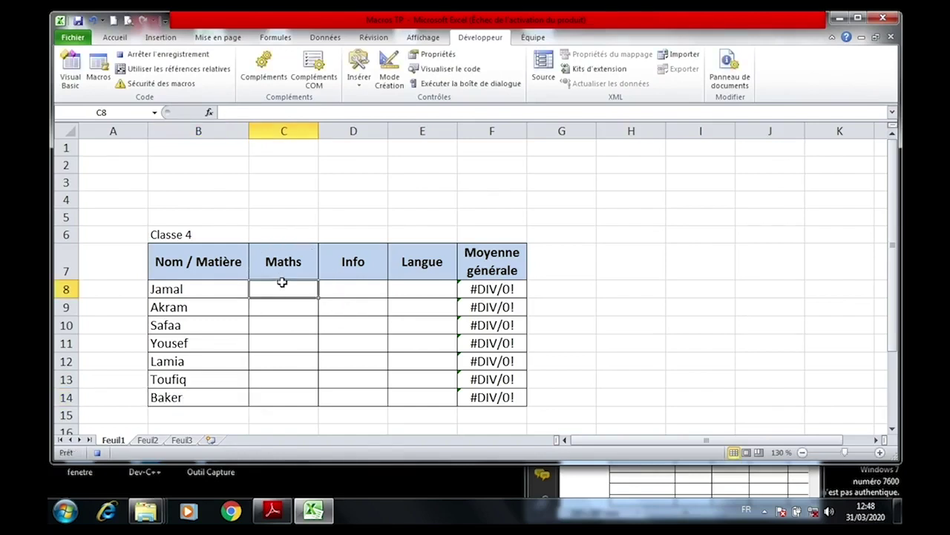
text(14)
key(Return)
text(12)
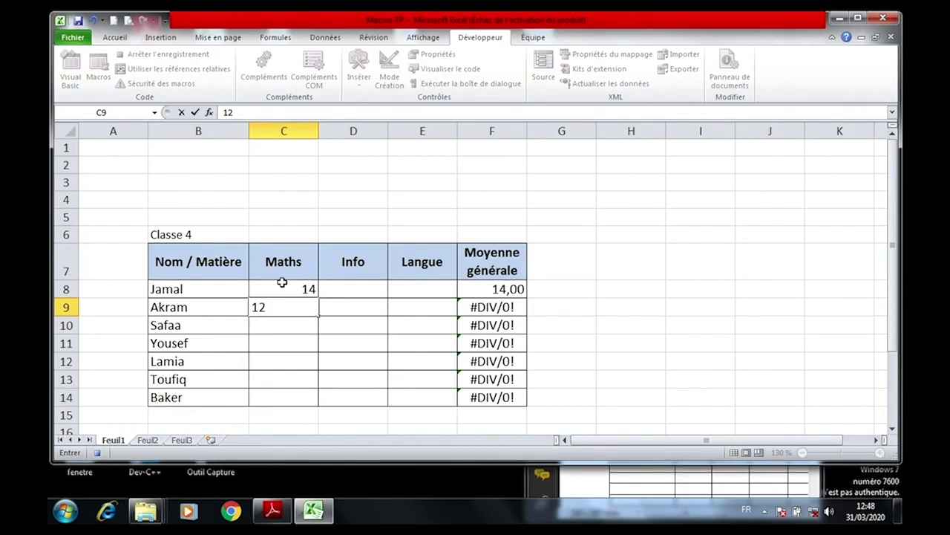
key(Return)
text(12)
text(7)
key(BackSpace)
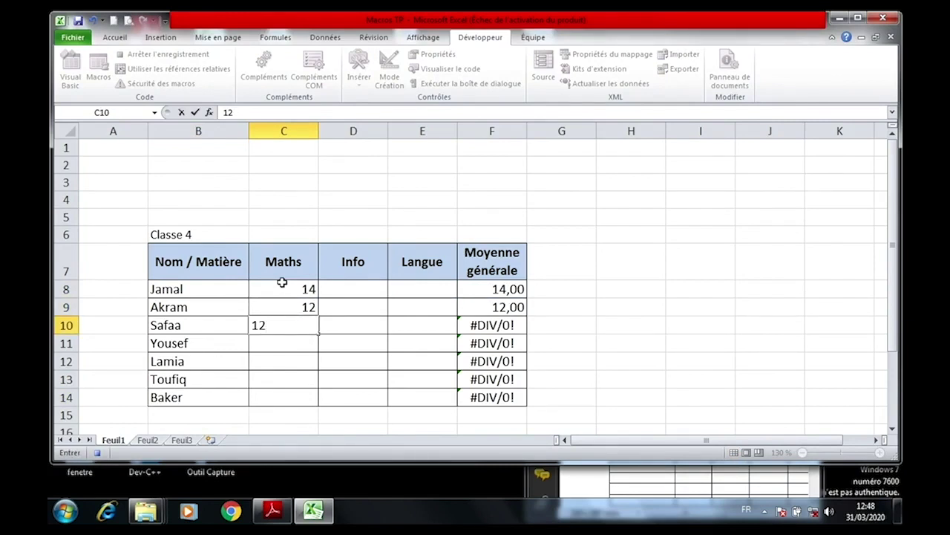
text(5)
key(Return)
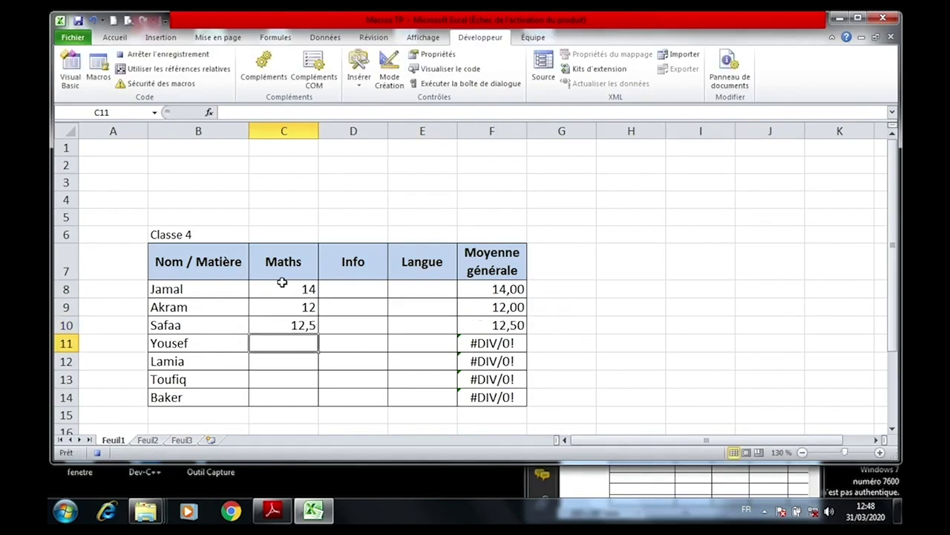
text(13)
key(Return)
text(14)
key(Return)
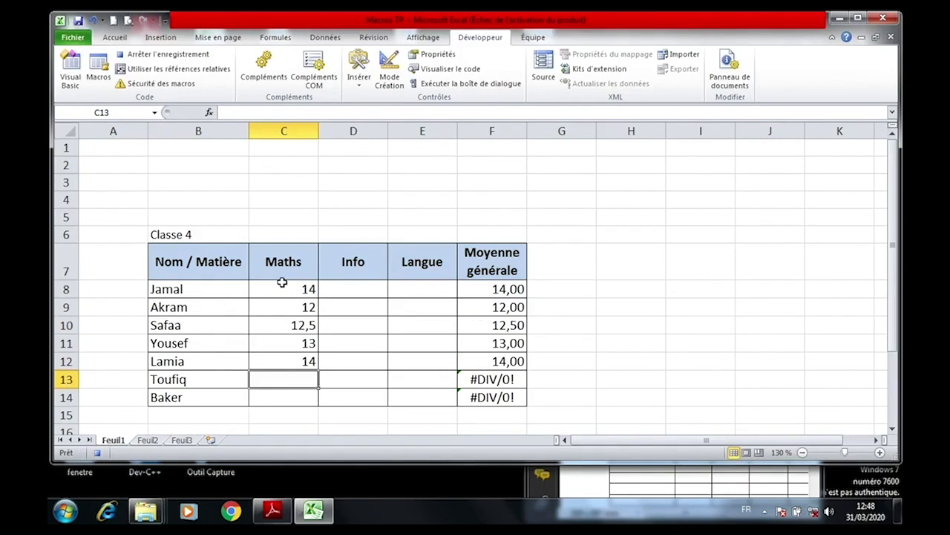
text(14)
key(Return)
text(10)
Enter Info grades 14, 16, 14, 15, 12, 14 and 15 in D8:D14.
click(344, 282)
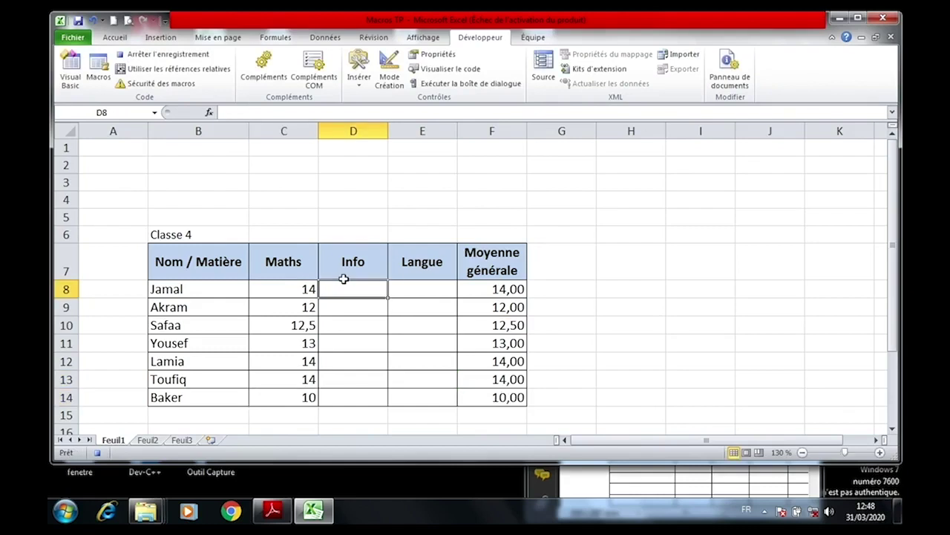
text(14)
key(Return)
text(16)
key(Return)
text(14)
key(Return)
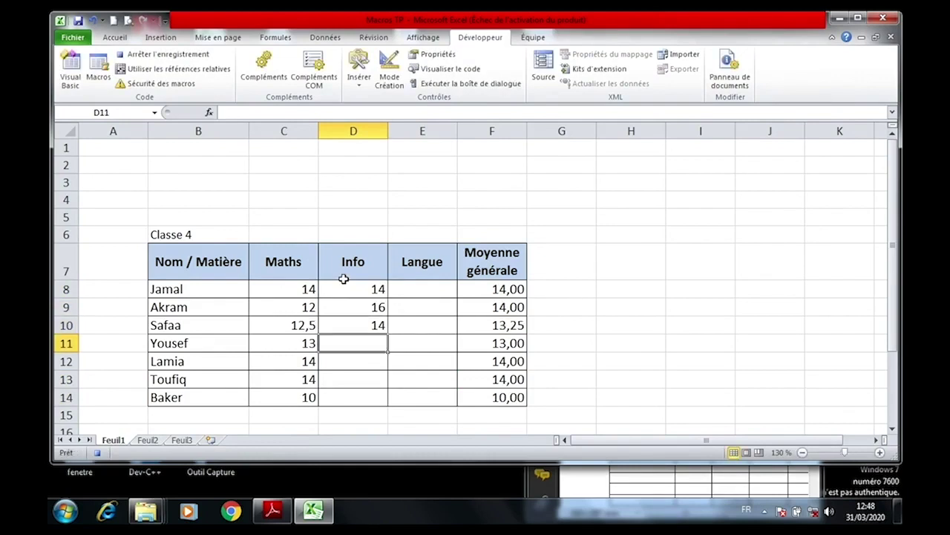
text(15)
key(Return)
text(&é)
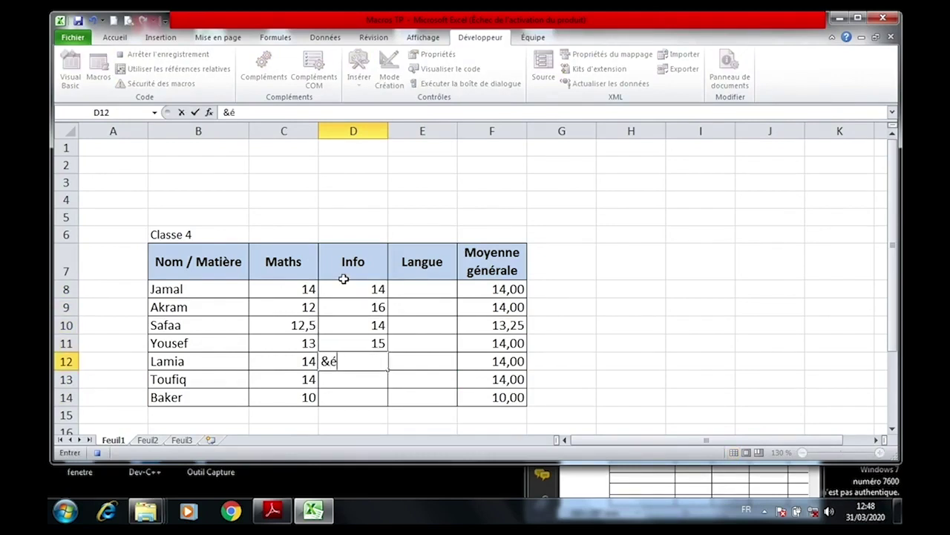
key(BackSpace)
key(BackSpace)
text(12)
key(Return)
text(14)
key(Return)
text(15)
key(Return)
click(407, 286)
Enter the first three Langue grades in column E: 12, 13 and 12,5.
text(12)
key(Return)
text(&3)
key(BackSpace)
key(BackSpace)
text(13)
key(Return)
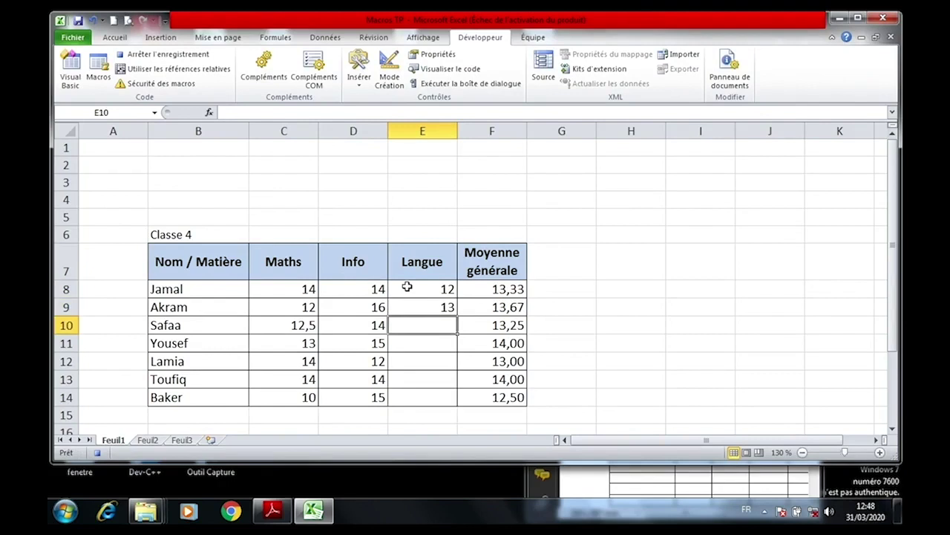
text(12)
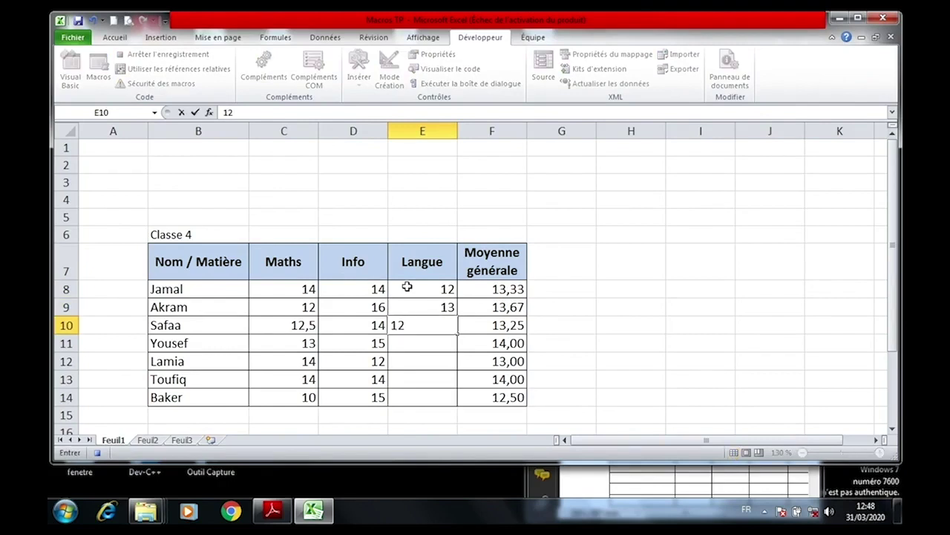
text(,5)
key(Return)
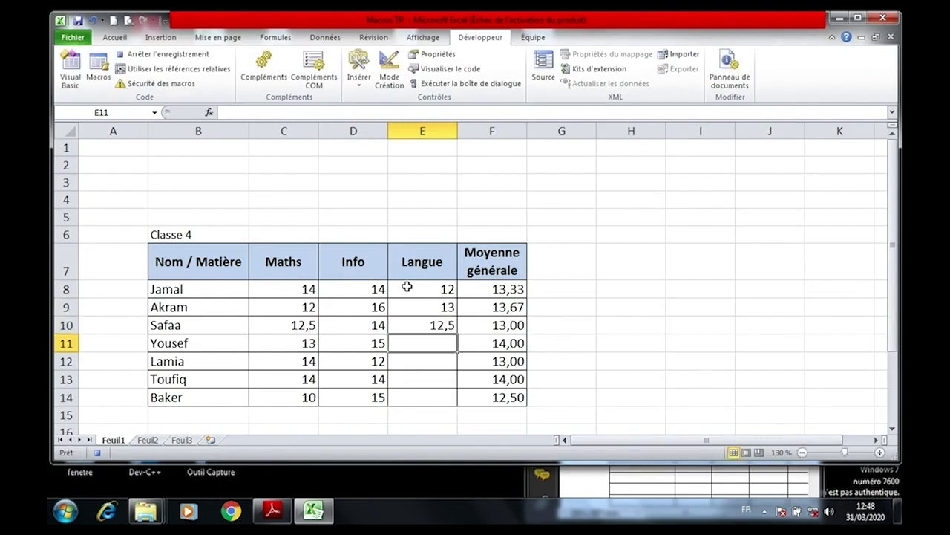
Enter the remaining Langue grades 14, 15, 14,5 and 13, reselect B6, and stop recording.
text(14)
key(Return)
text(15)
key(Return)
text(14,5)
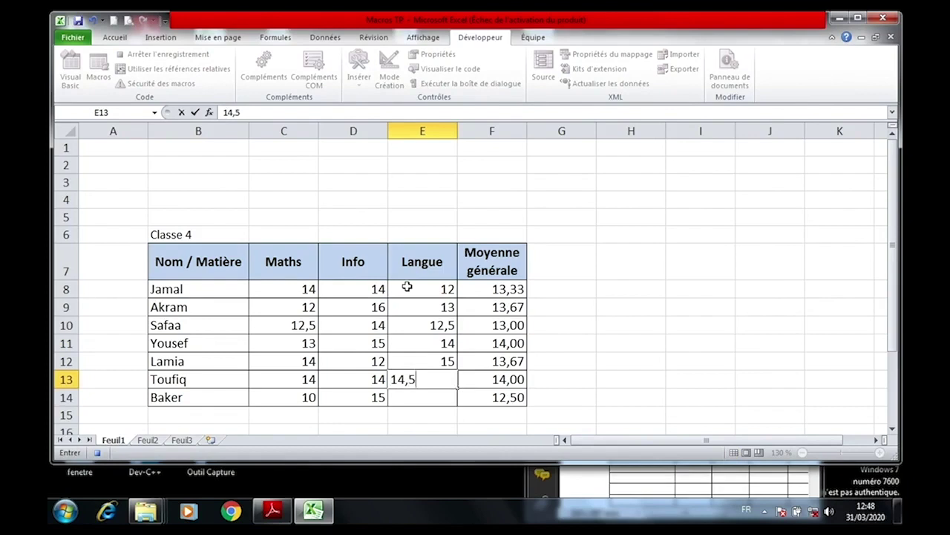
key(Return)
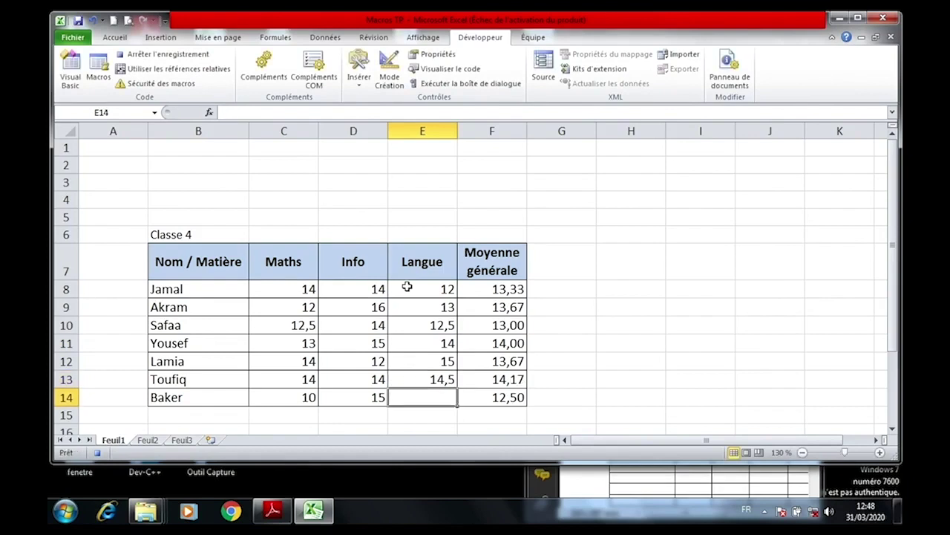
text(13)
key(Return)
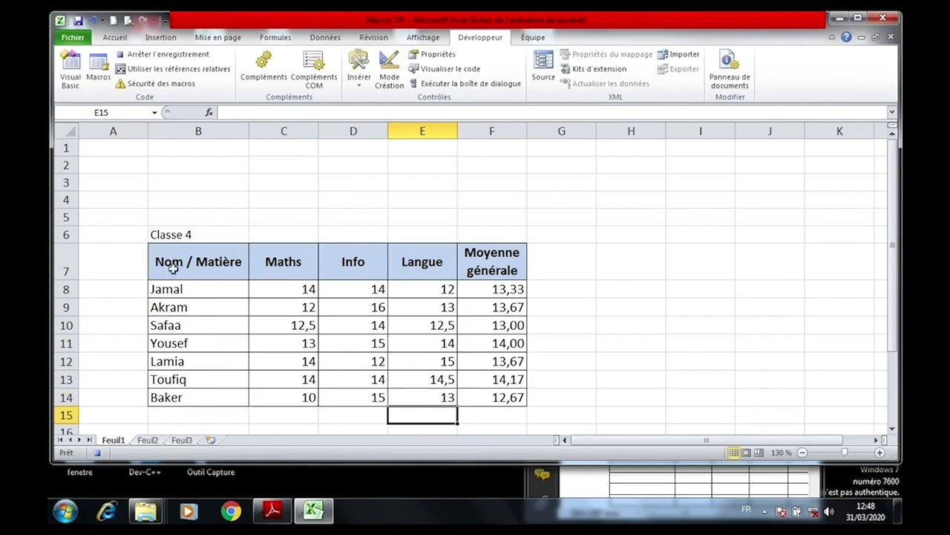
click(194, 235)
click(165, 54)
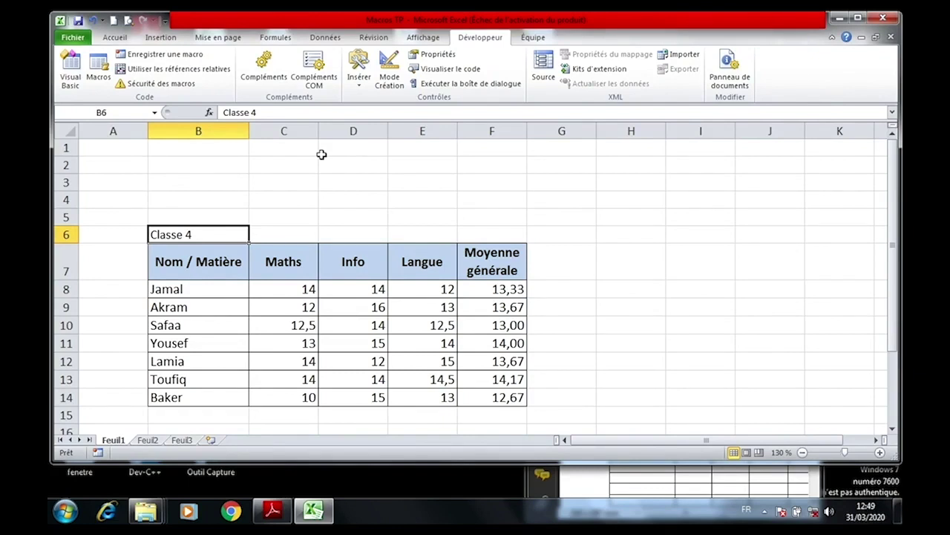
Draw a form button right of the table, assign the classe1 macro and caption it 'Classe 1'.
click(354, 79)
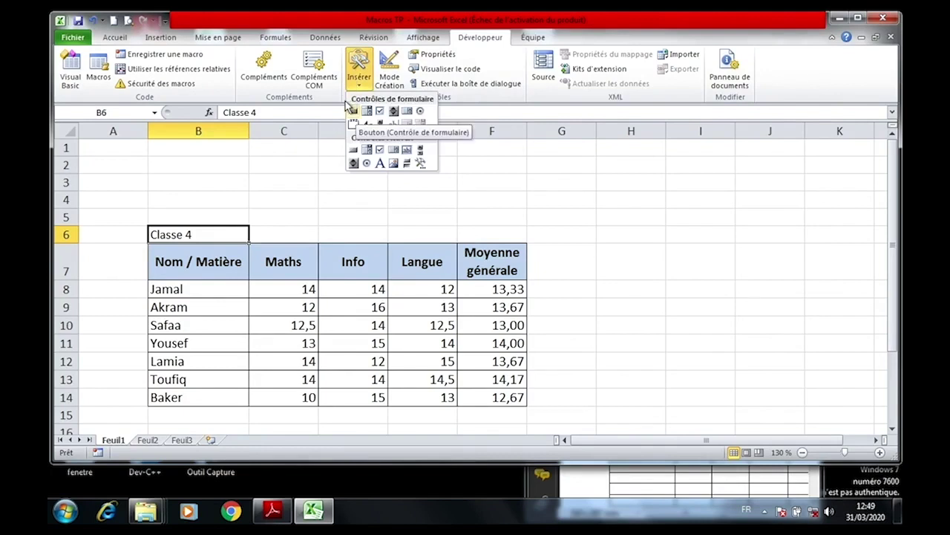
click(354, 110)
mouse_move(591, 202)
mouse_down()
mouse_move(668, 266)
mouse_move(691, 236)
mouse_up()
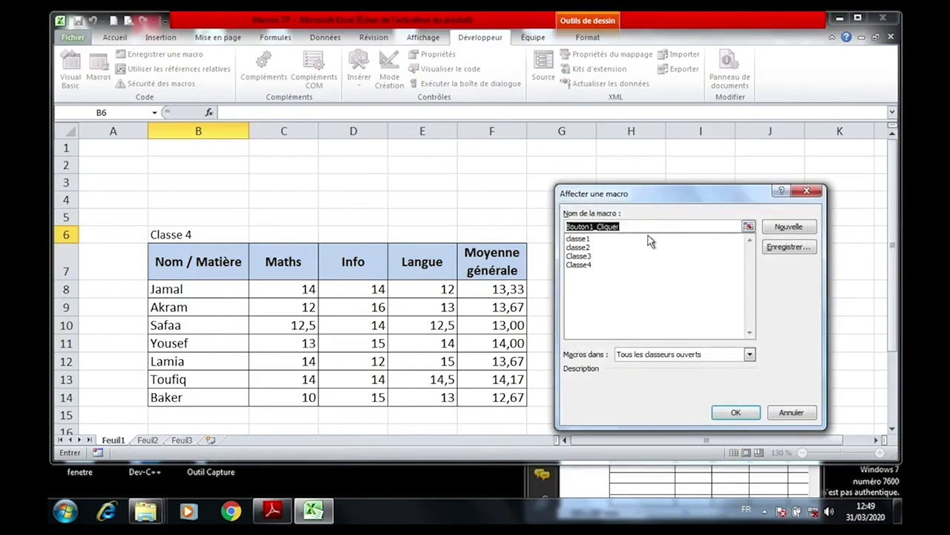
click(583, 238)
click(733, 407)
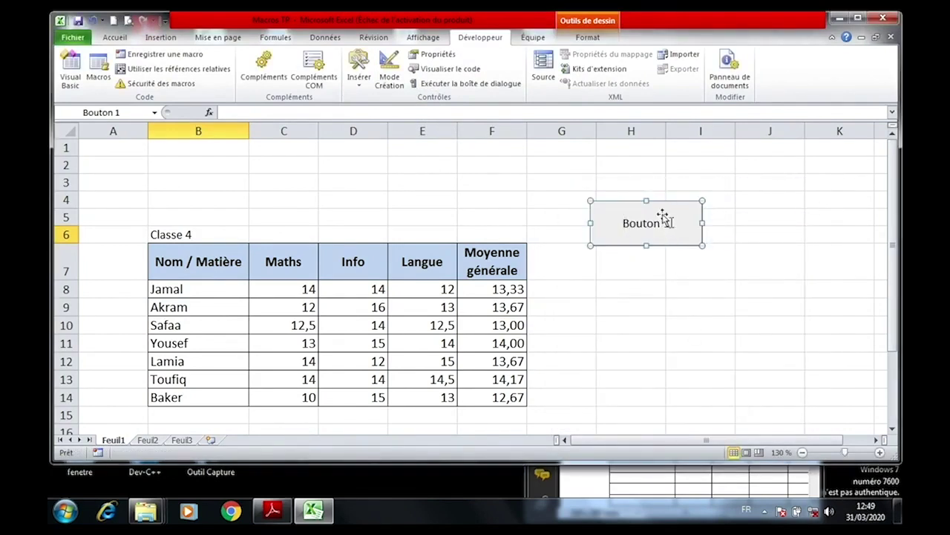
click(603, 216)
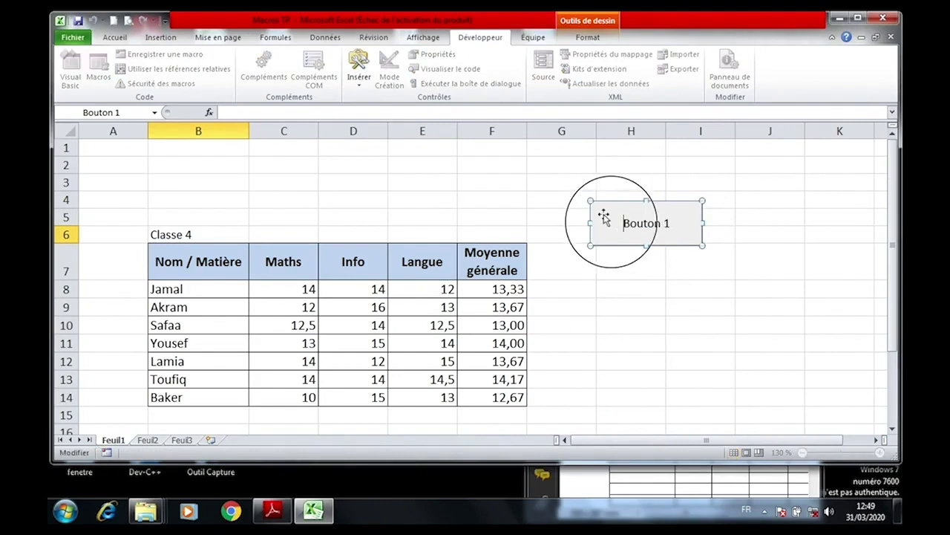
key(shift+Right)
key(shift+Right)
key(shift+Right)
key(shift+Right)
key(shift+Right)
key(shift+Right)
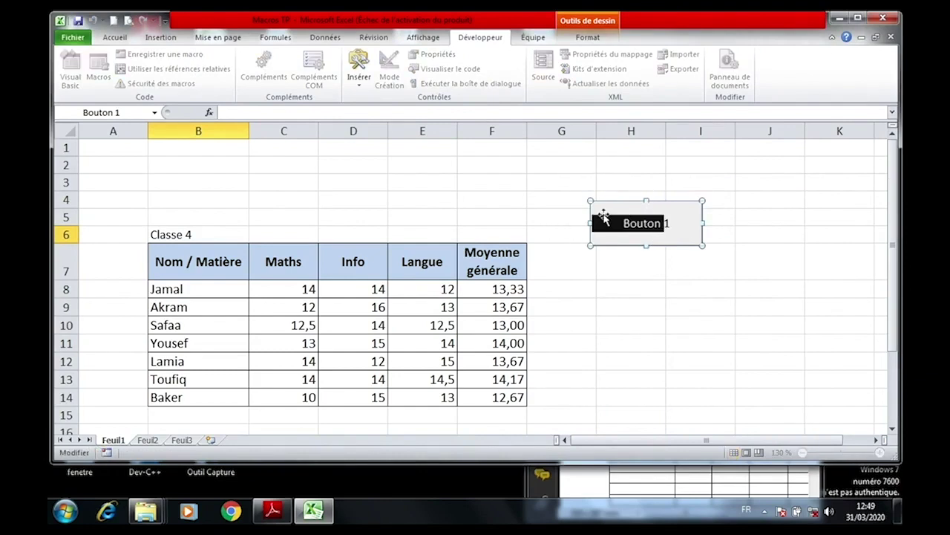
key(BackSpace)
text(Cal)
key(BackSpace)
key(BackSpace)
text(lasse)
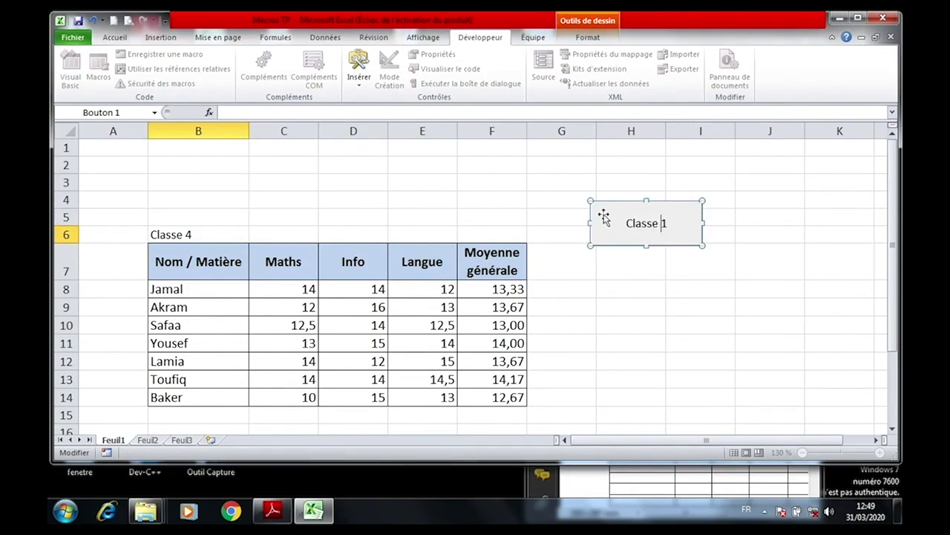
click(668, 282)
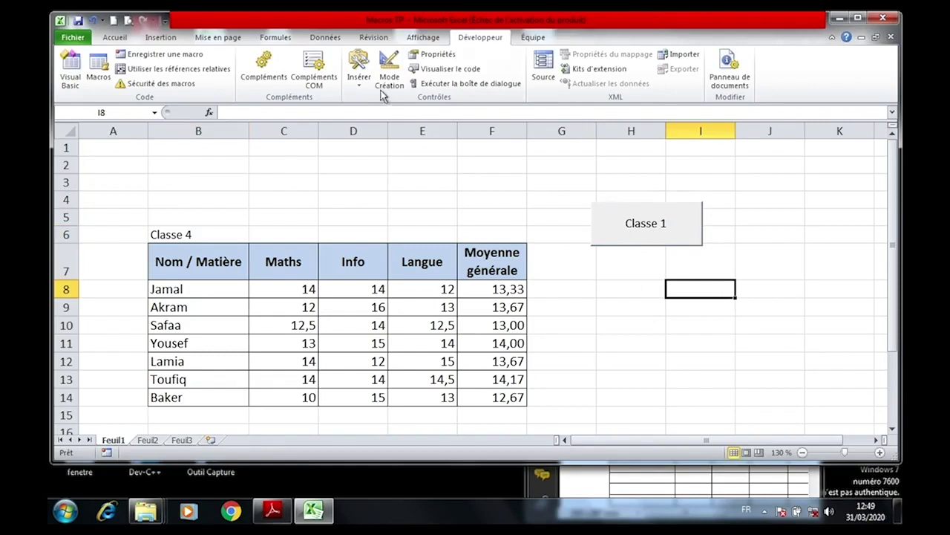
Add a 'Classe 2' button below Classe 1, linked to the classe2 macro.
click(359, 71)
click(353, 111)
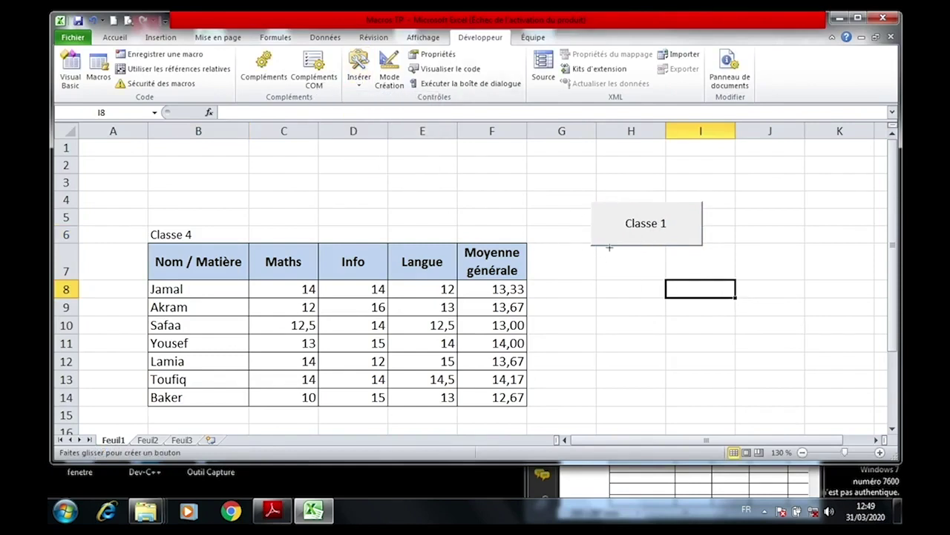
drag(592, 253, 687, 291)
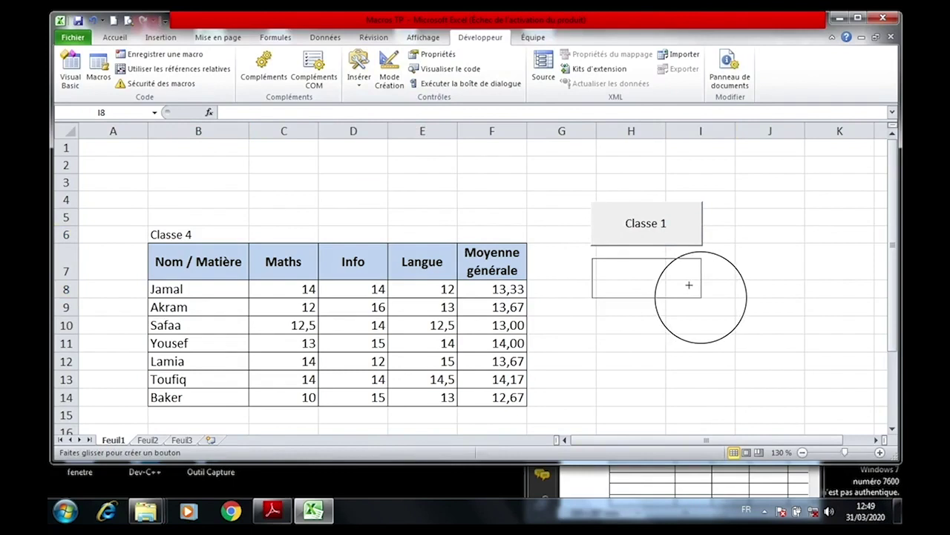
click(581, 247)
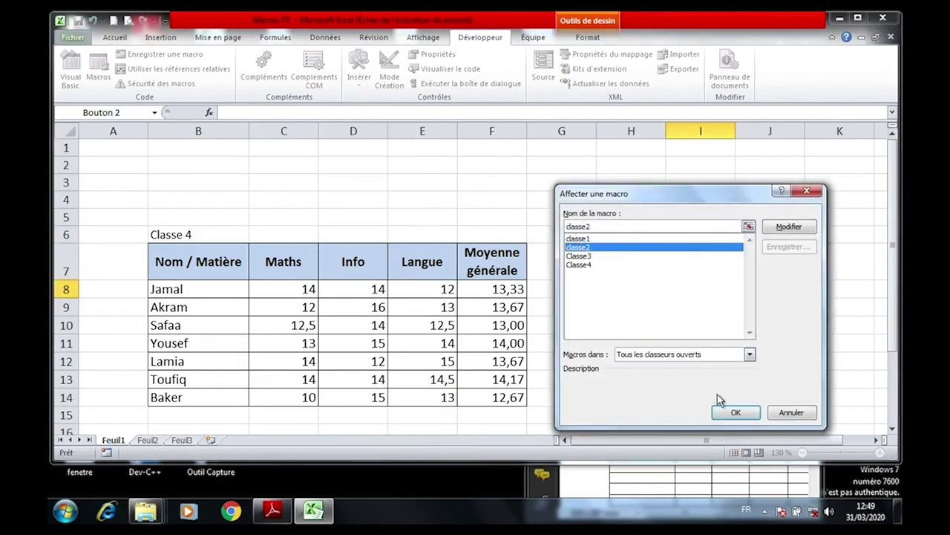
click(722, 408)
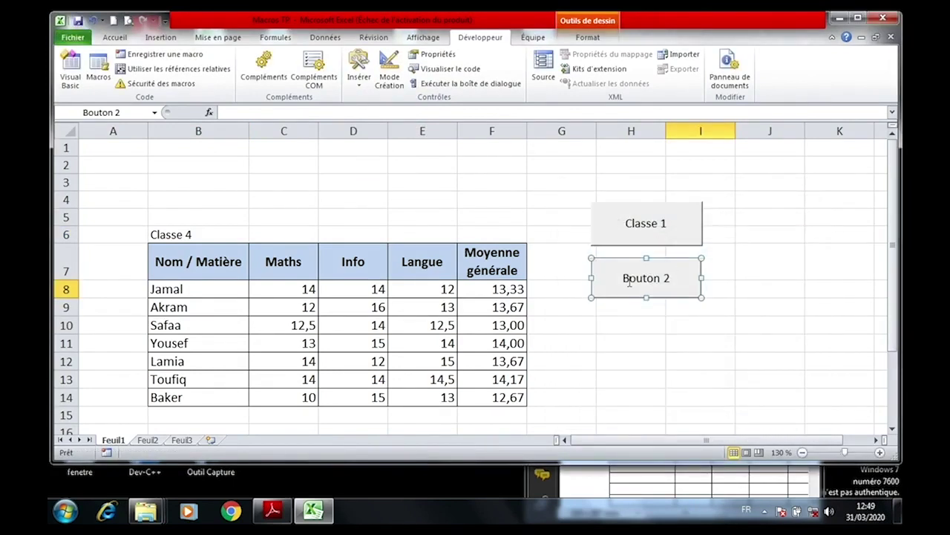
click(676, 272)
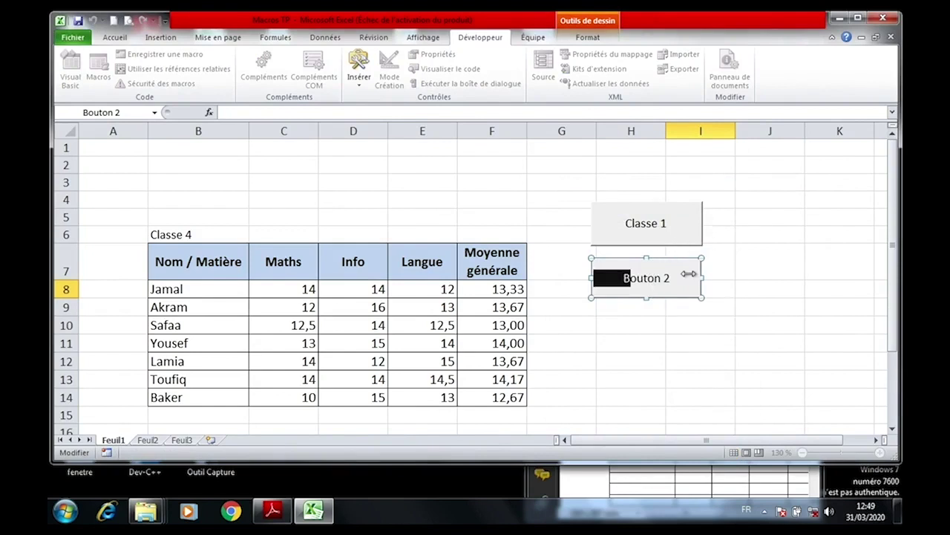
text(Classe 2)
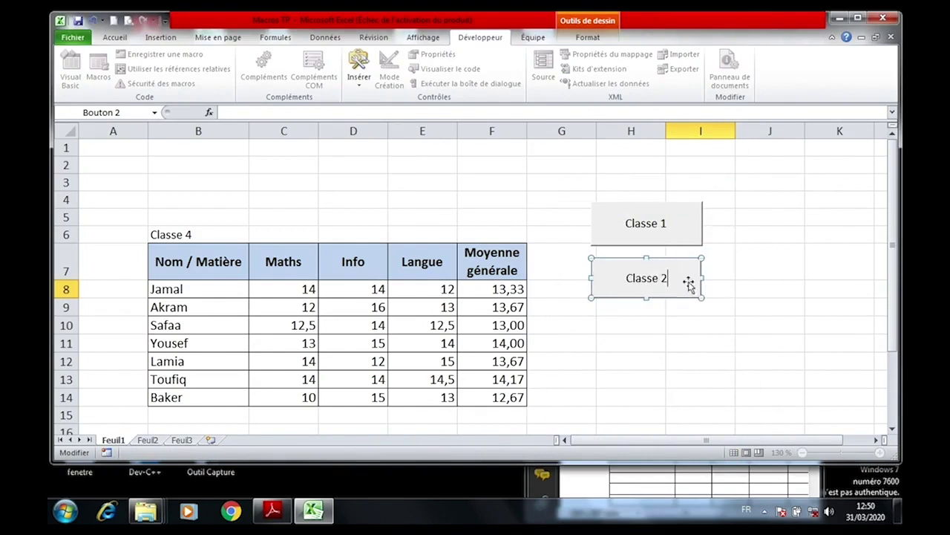
click(670, 319)
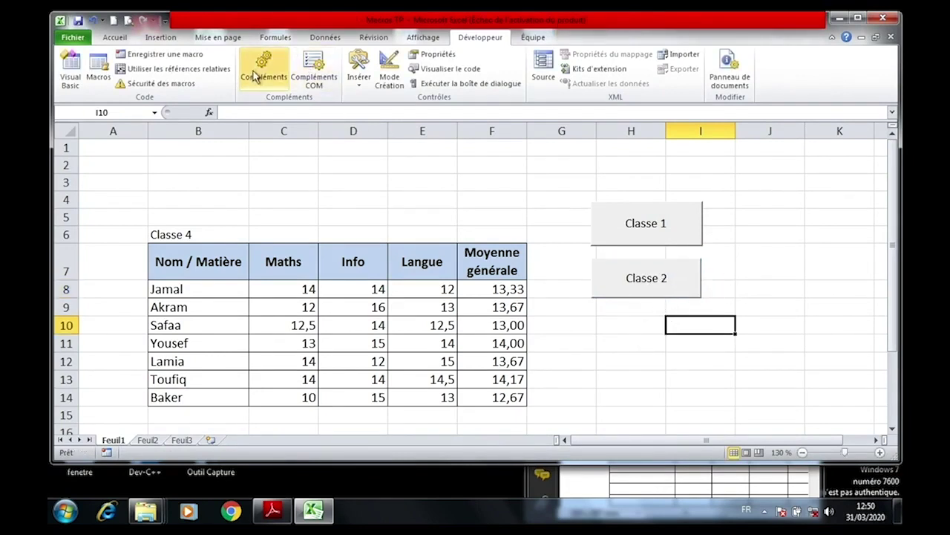
Draw a third button below Classe 2, assign the Classe3 macro and caption it 'Classe 3'.
click(359, 75)
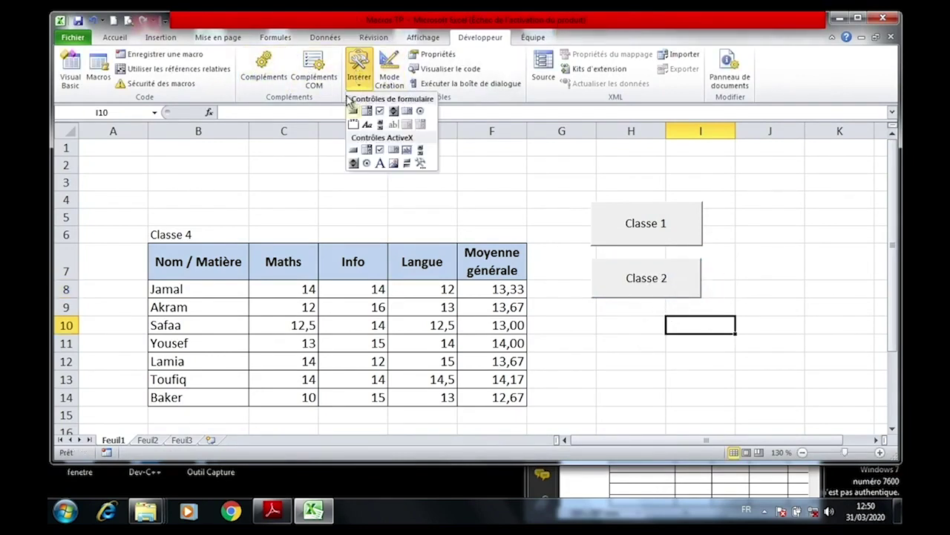
click(353, 110)
drag(591, 315, 685, 339)
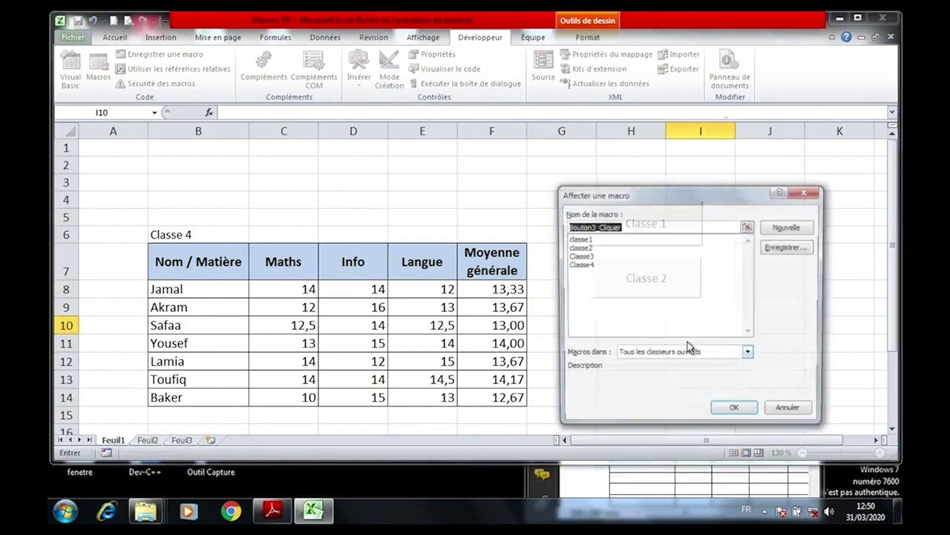
click(578, 256)
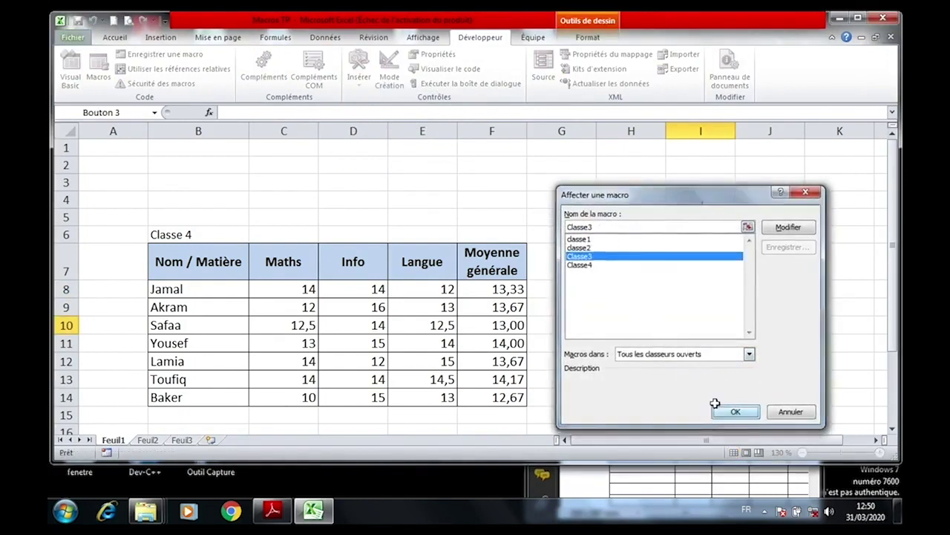
click(735, 412)
click(628, 320)
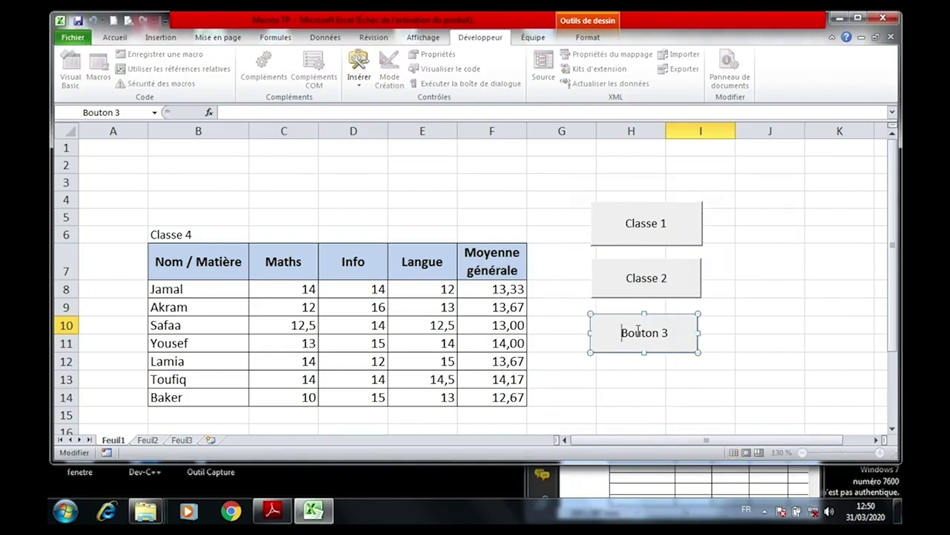
key(shift+Right)
key(shift+Right)
key(shift+Right)
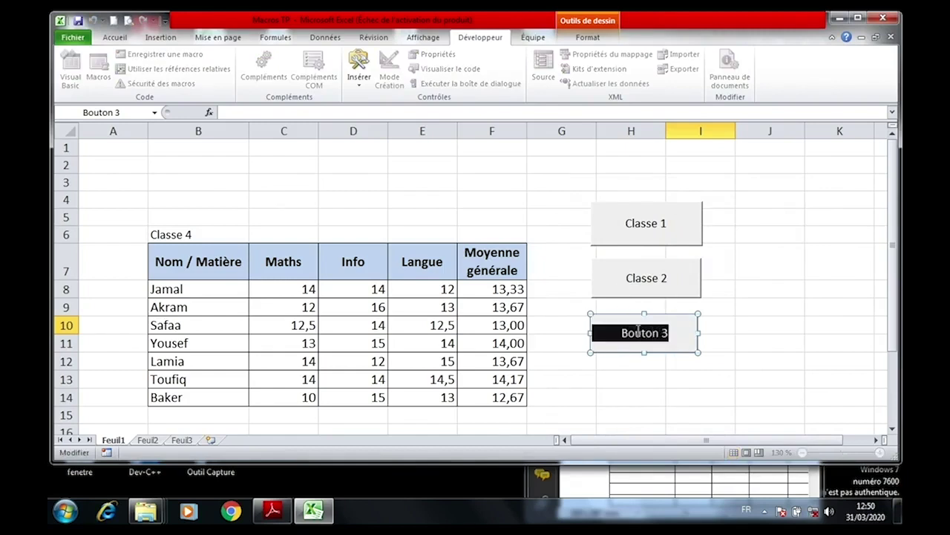
text(Ca)
key(BackSpace)
key(BackSpace)
text(Classe 3)
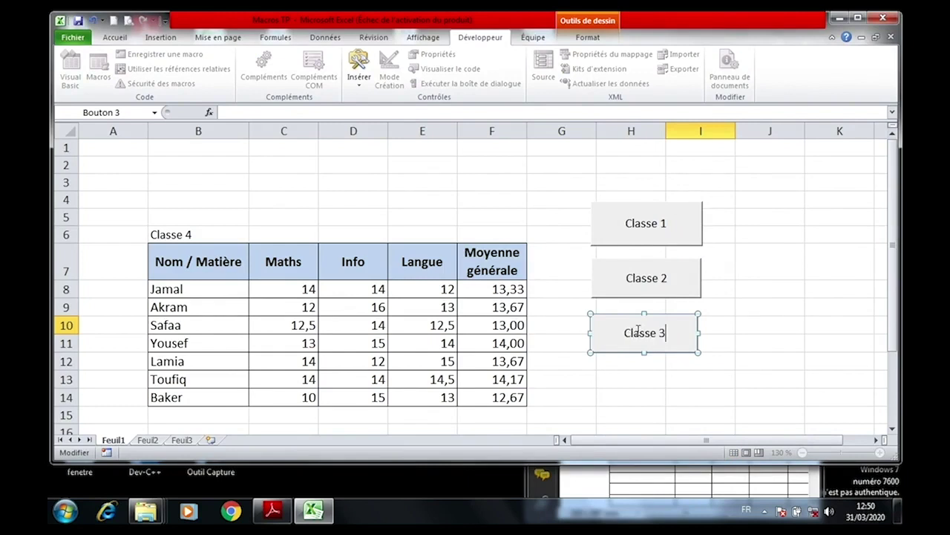
click(770, 342)
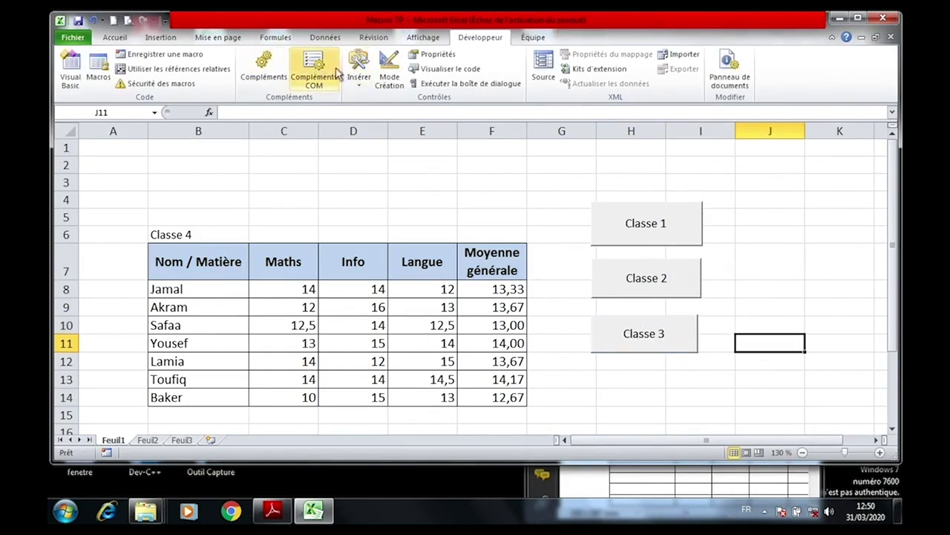
Add a 'Classe 4' button below Classe 3, linked to the Classe4 macro.
click(359, 74)
click(352, 110)
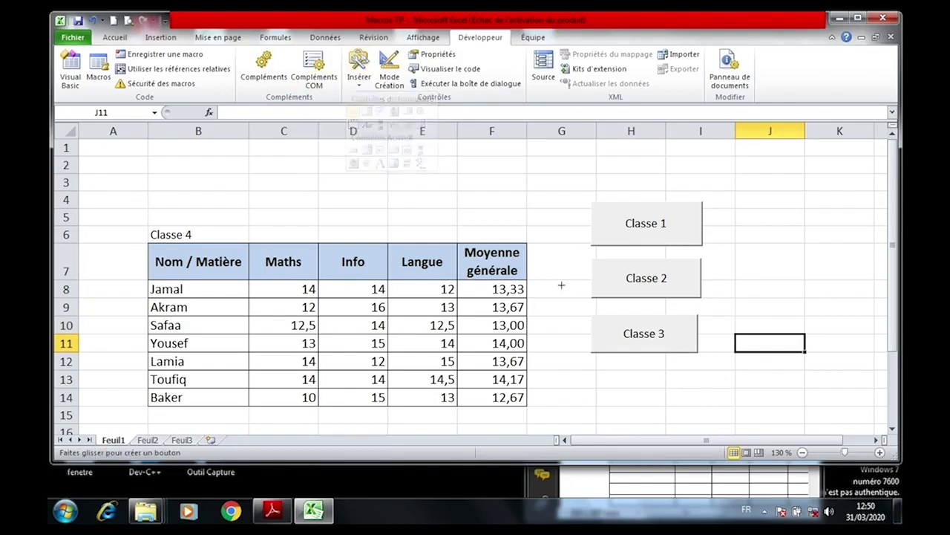
drag(590, 370, 687, 393)
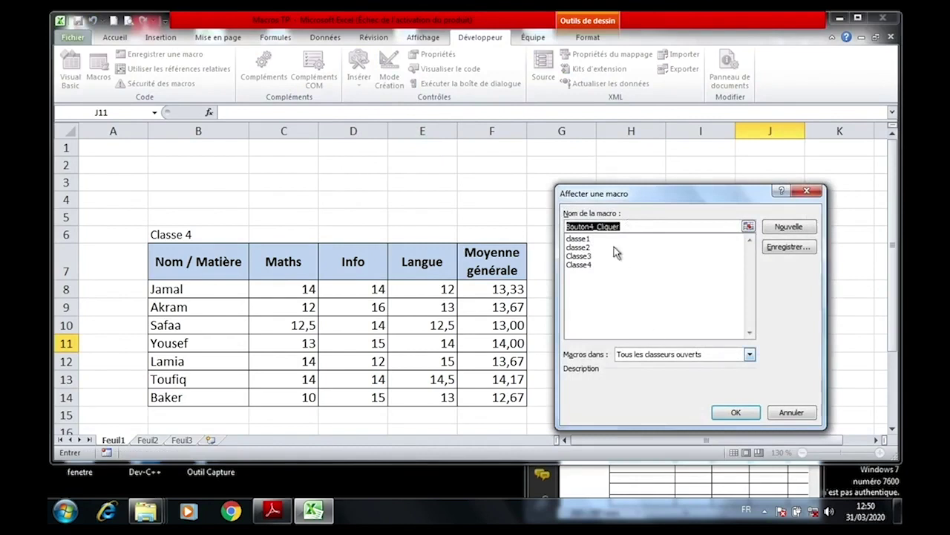
click(576, 264)
click(733, 412)
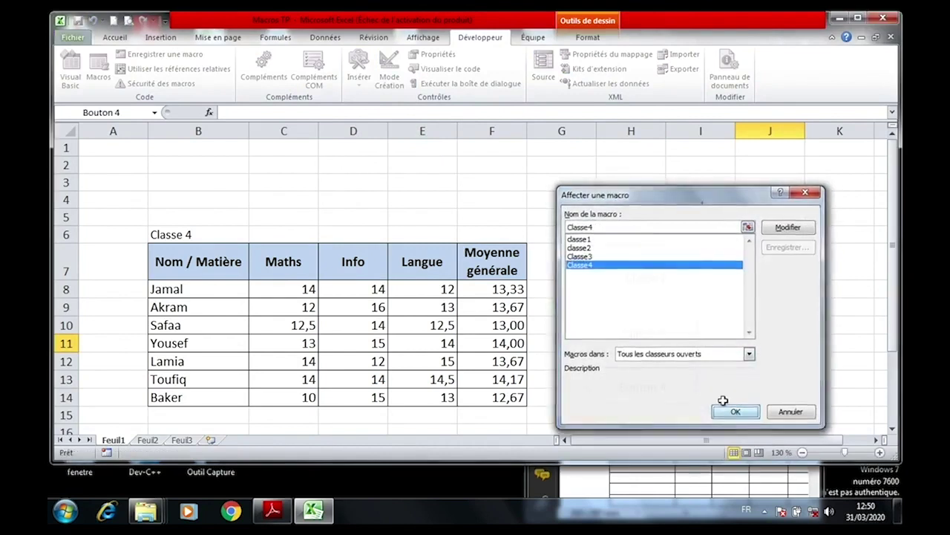
click(649, 388)
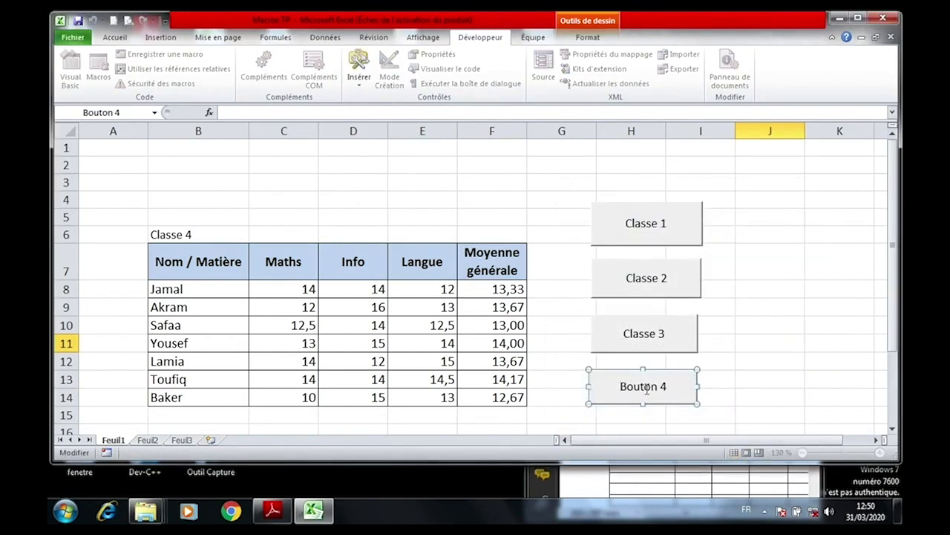
key(shift+Right)
key(shift+Right)
key(shift+Right)
key(shift+Right)
key(shift+Right)
key(shift+Right)
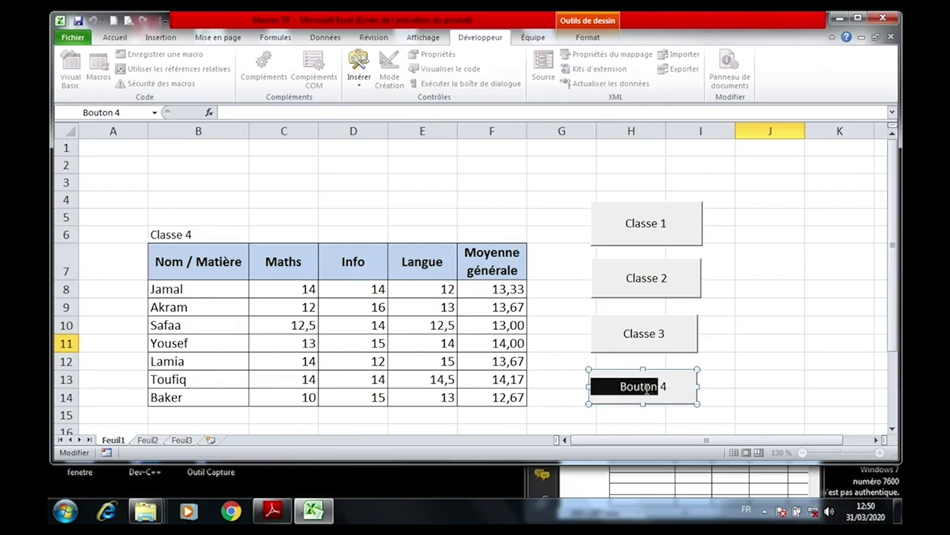
text(Classe)
click(825, 303)
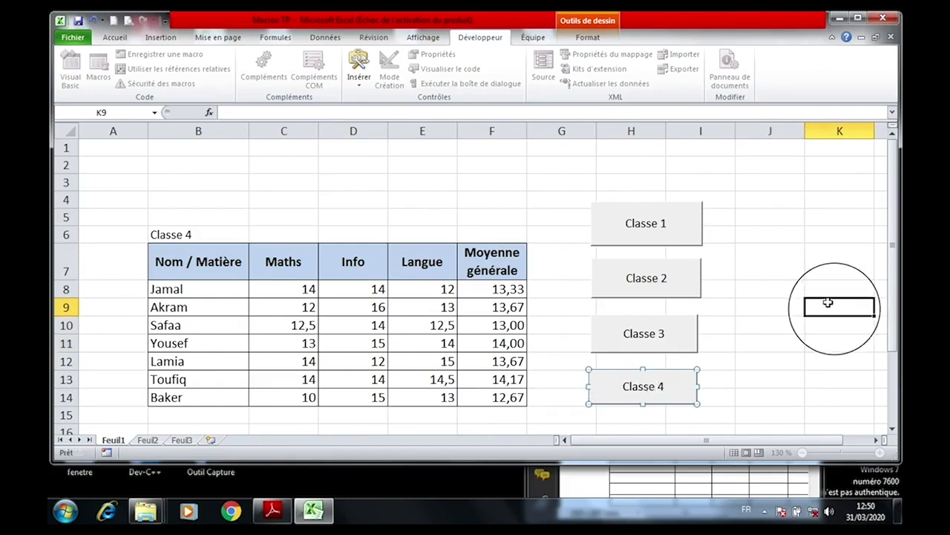
click(214, 228)
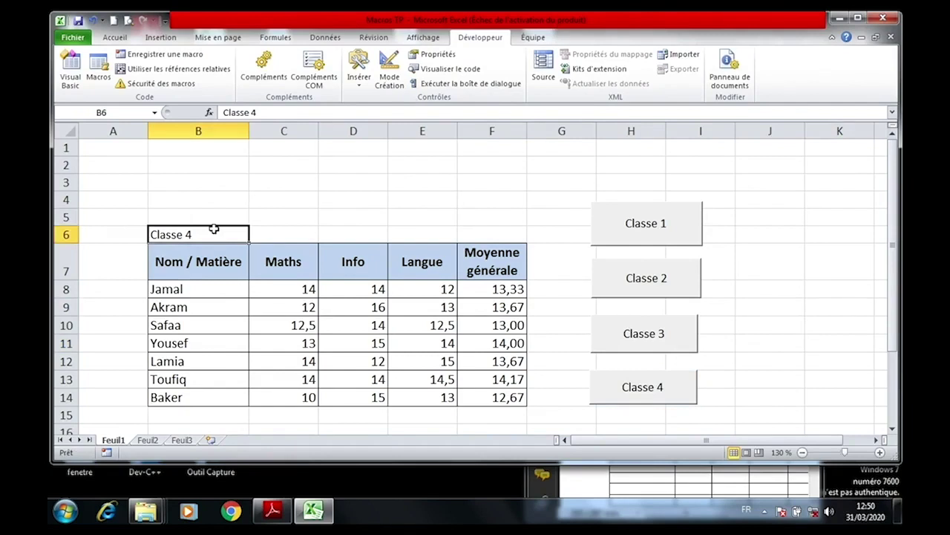
key(Delete)
drag(206, 289, 432, 385)
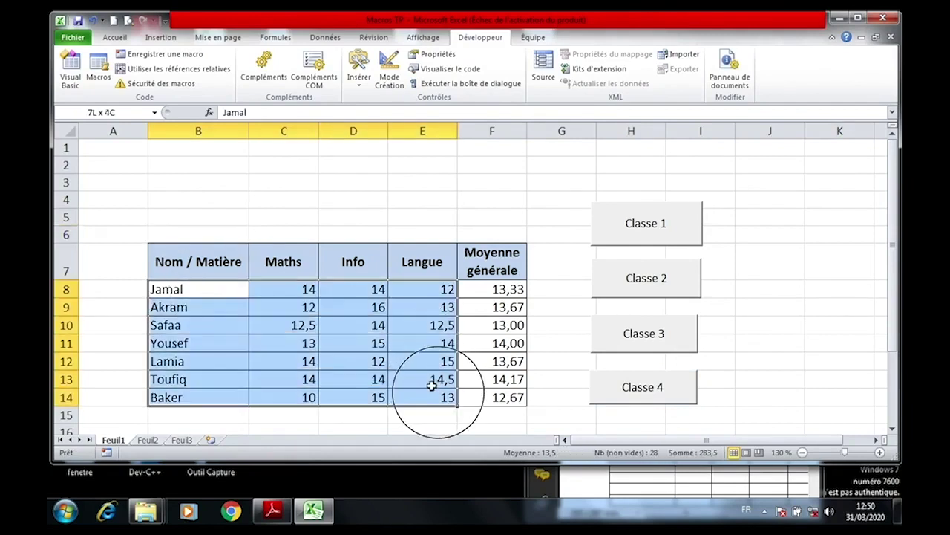
key(Delete)
click(200, 228)
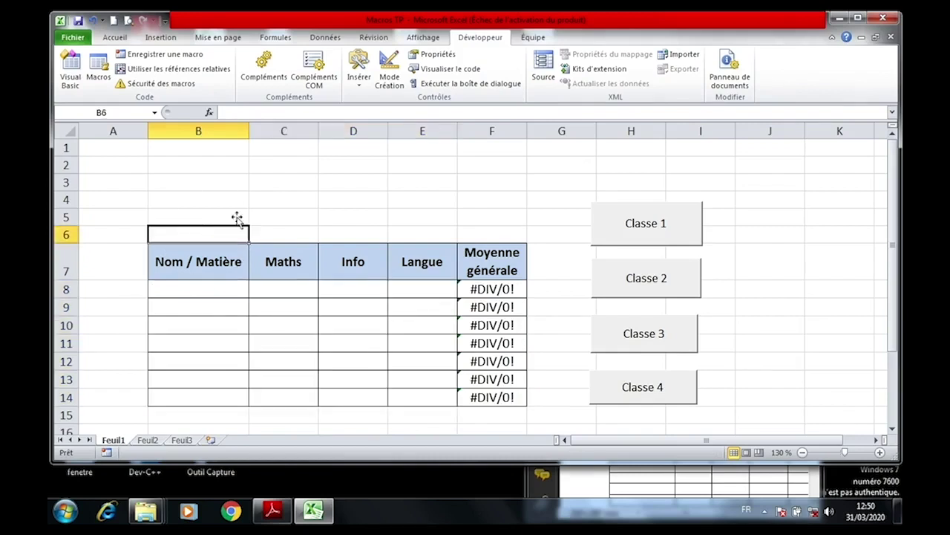
click(658, 235)
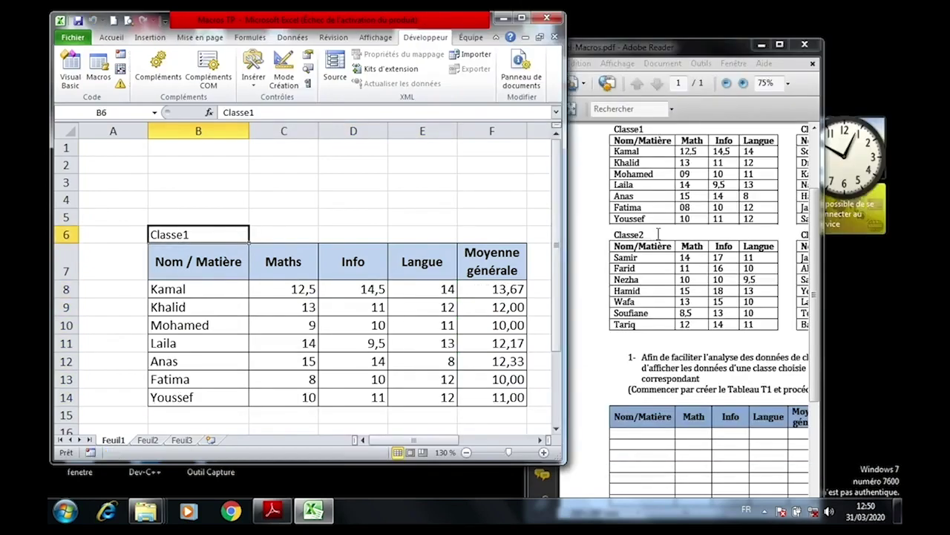
drag(564, 270, 845, 273)
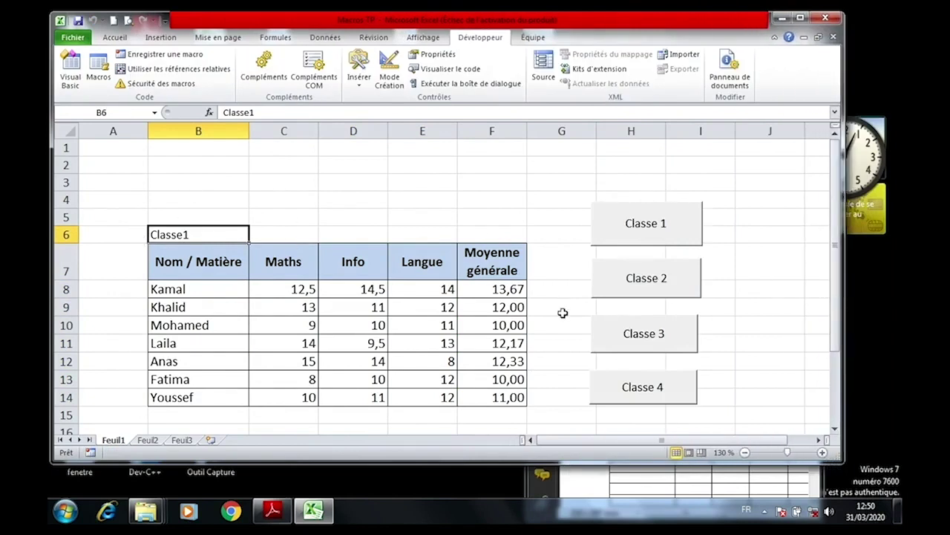
click(636, 286)
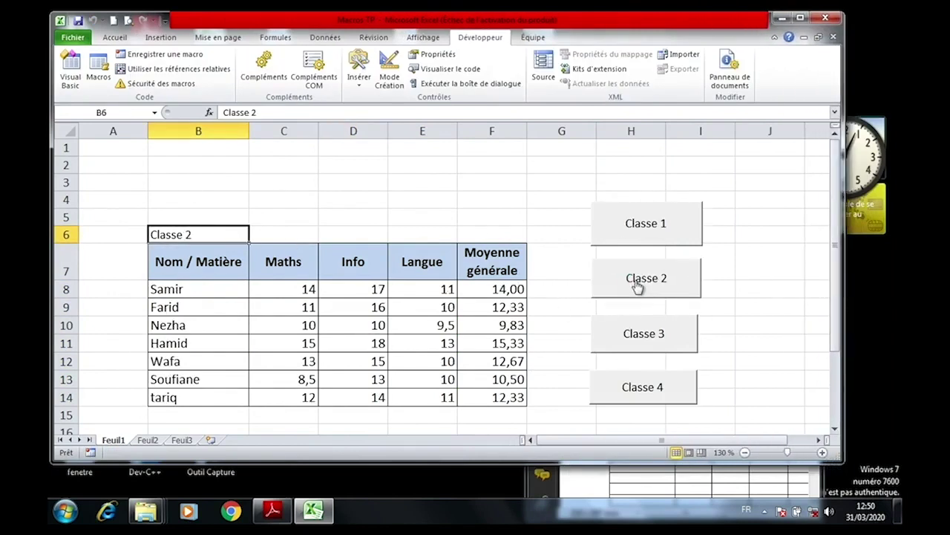
click(644, 329)
click(647, 391)
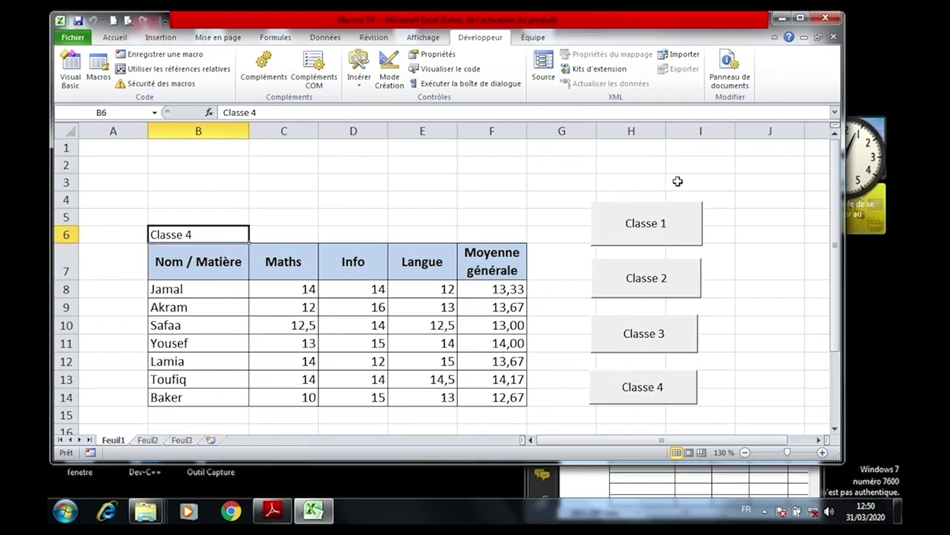
scroll(548, 214, down, 1)
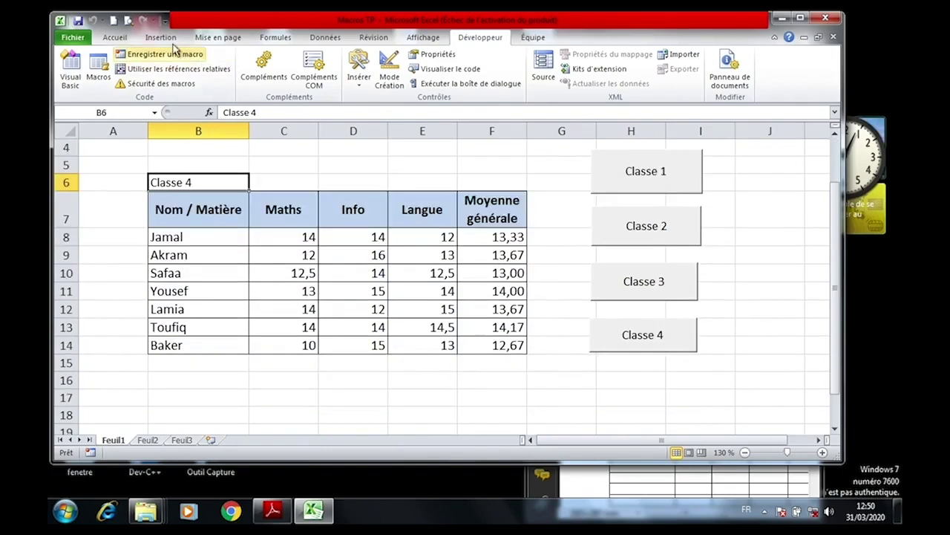
Record an 'effacer' macro that clears the names and grades in B8:E14 and returns to B6.
click(161, 54)
text(effacer)
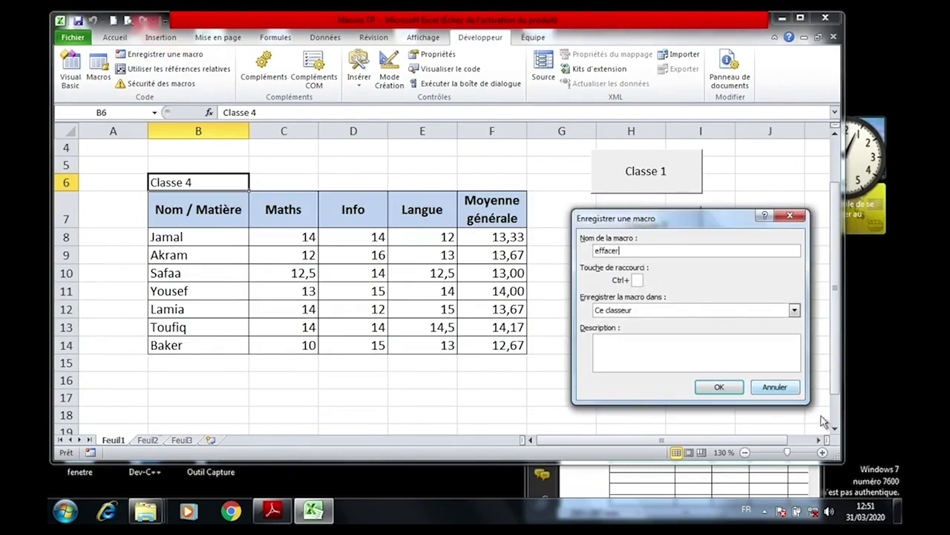
click(719, 387)
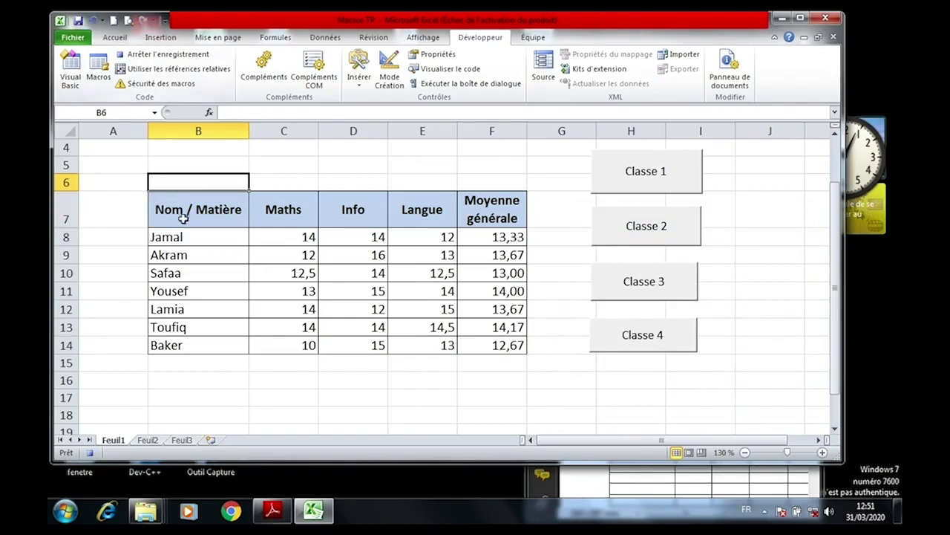
drag(184, 237, 443, 336)
key(Delete)
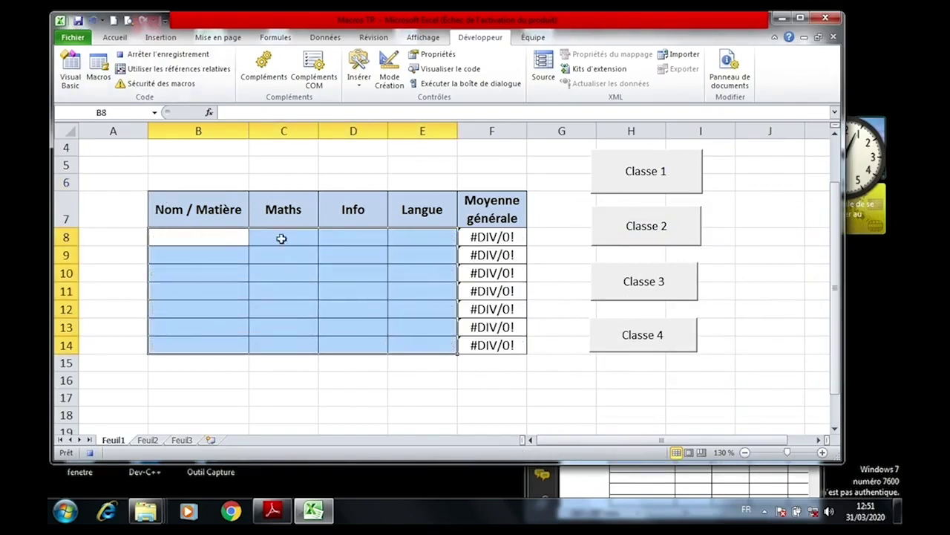
click(208, 182)
click(157, 52)
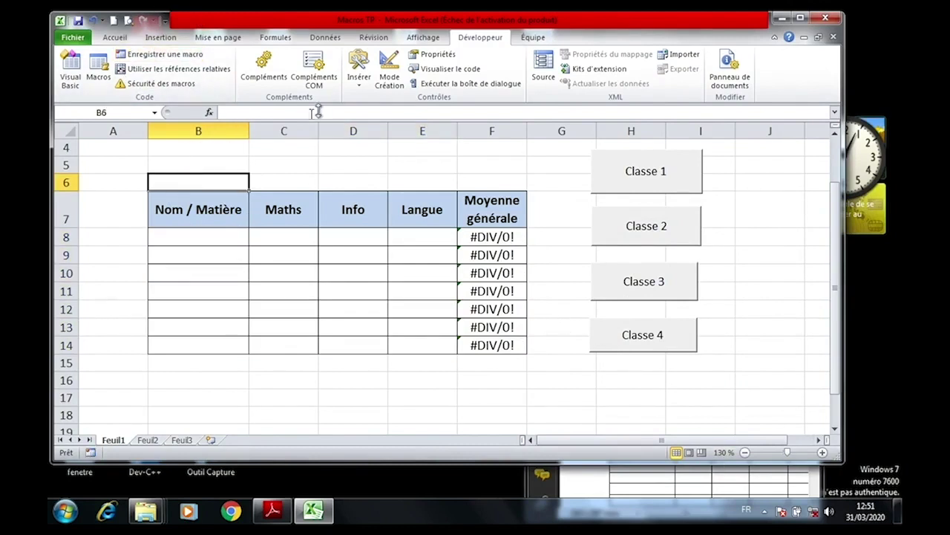
Draw a fifth button under the class buttons and pick the effacer macro for it.
click(356, 86)
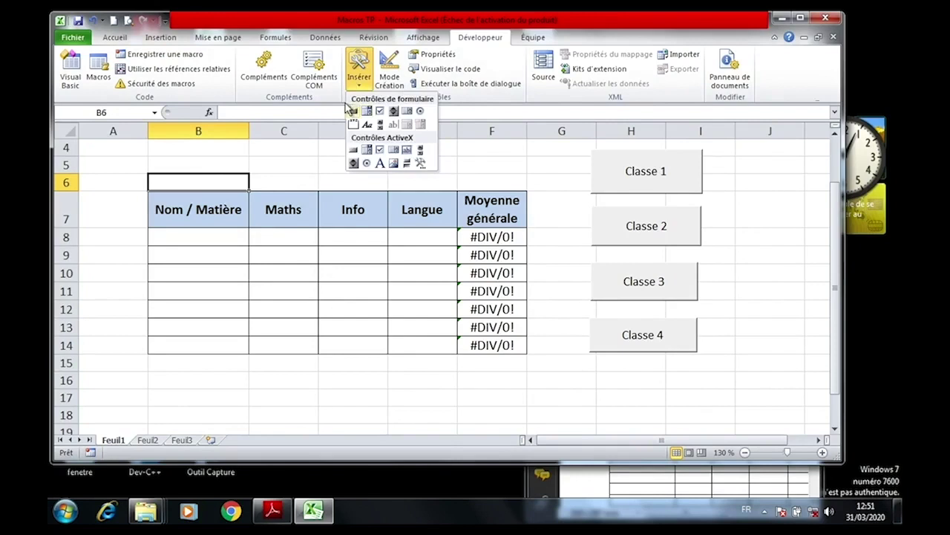
click(354, 111)
drag(592, 374, 689, 403)
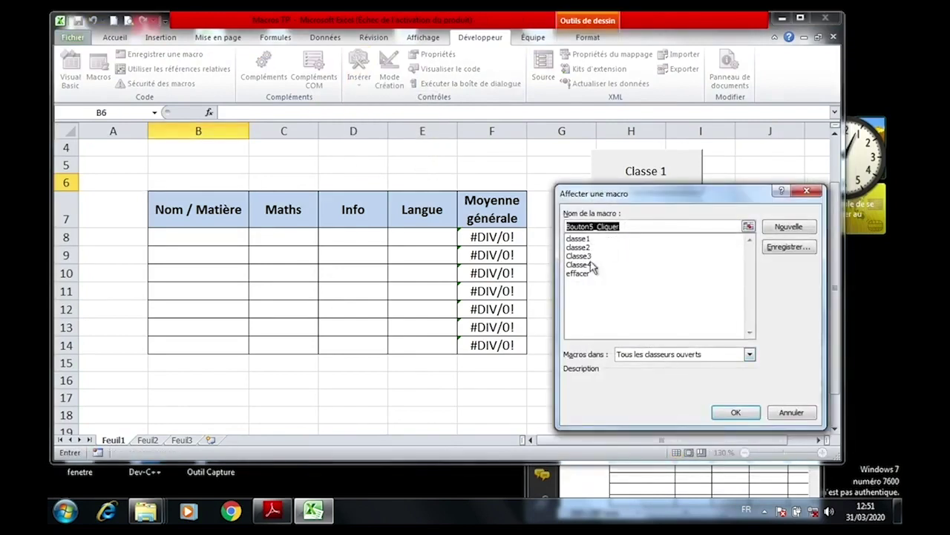
click(577, 273)
Confirm the effacer macro assignment and caption the new button 'Effacer'.
click(729, 409)
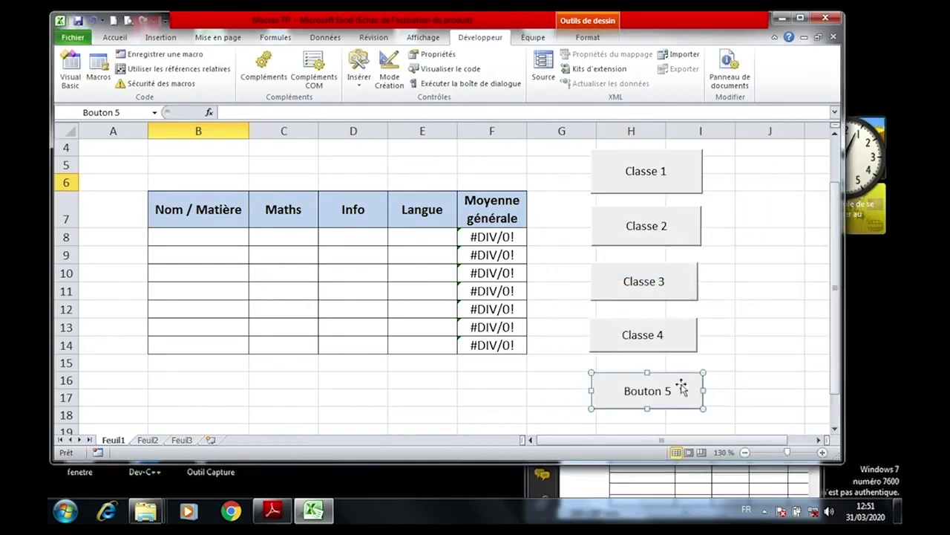
click(650, 392)
drag(594, 391, 672, 392)
text(Effacer)
click(751, 342)
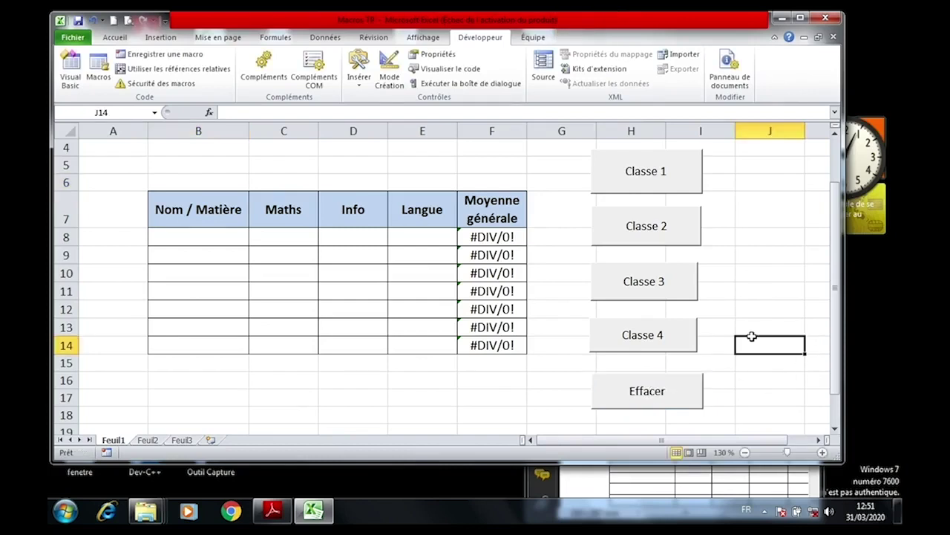
Test by loading Classe 1, 2, 3 and 4 in turn, clearing with Effacer after each.
click(206, 178)
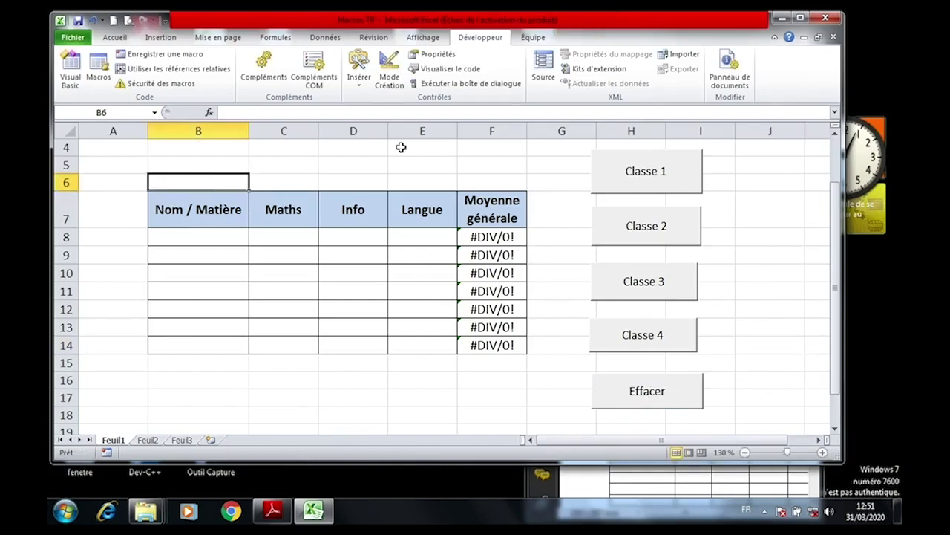
click(646, 172)
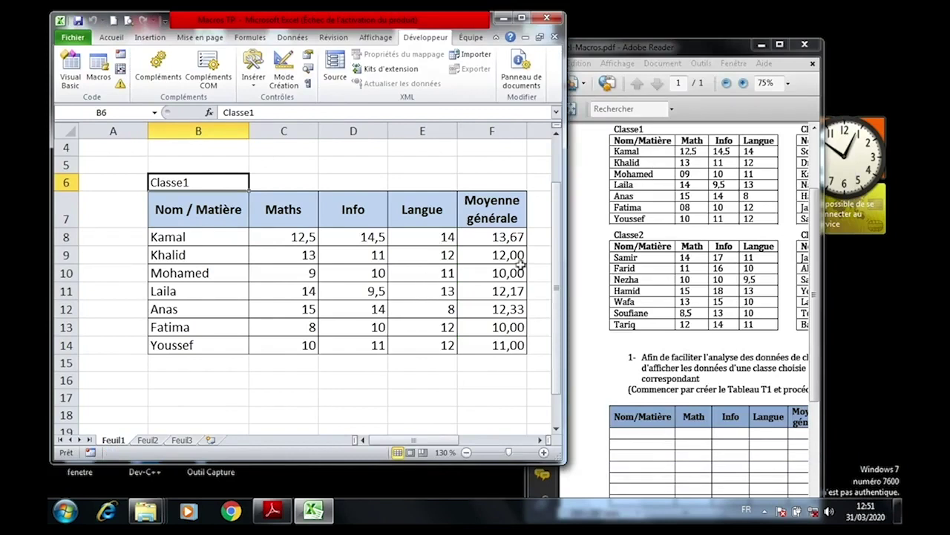
drag(564, 284, 901, 282)
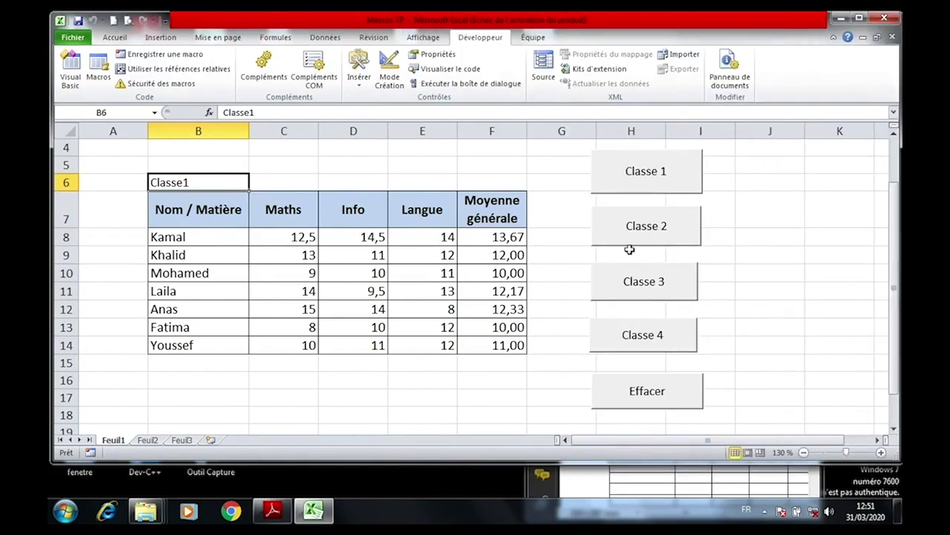
click(641, 394)
click(645, 231)
click(663, 388)
click(654, 288)
click(669, 392)
click(648, 346)
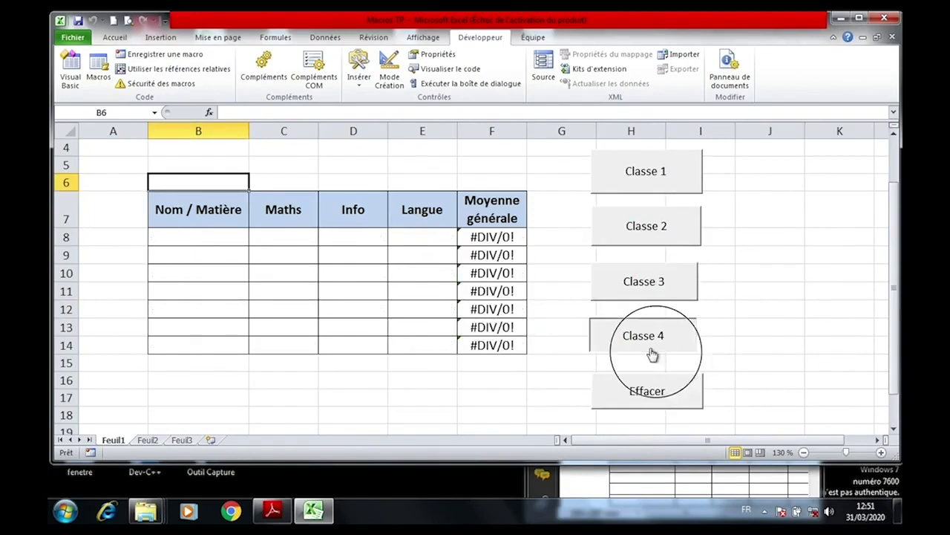
click(657, 383)
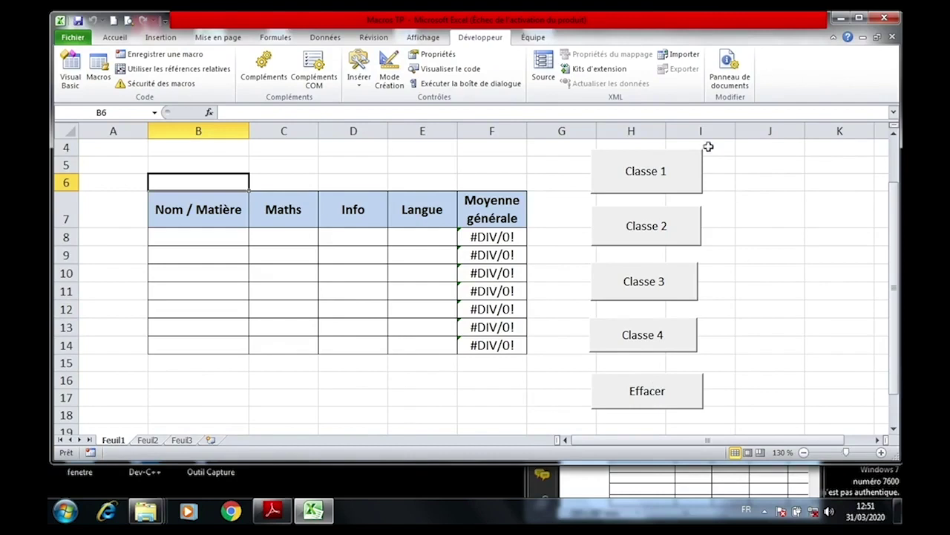
Load the Classe 1 grades, then select names B8:B14 together with averages F8:F14.
click(643, 169)
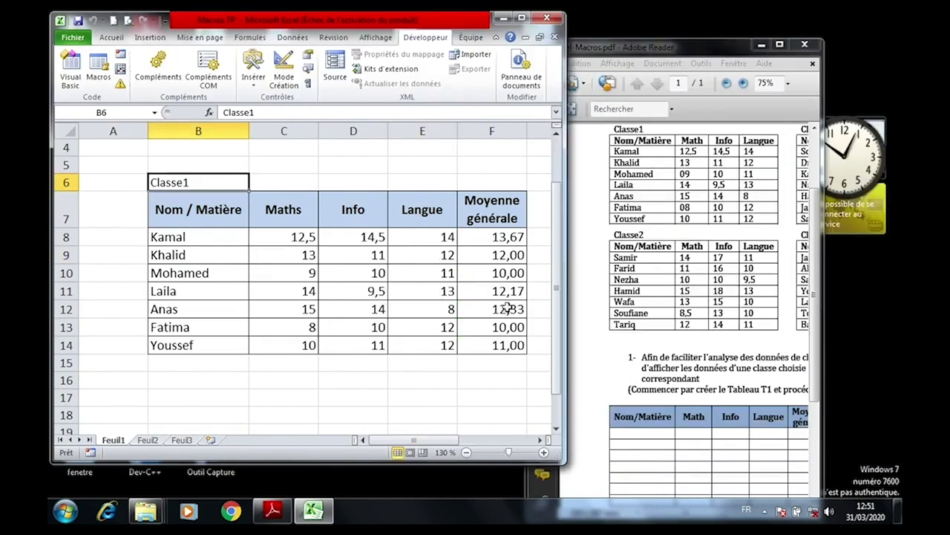
drag(566, 290, 902, 307)
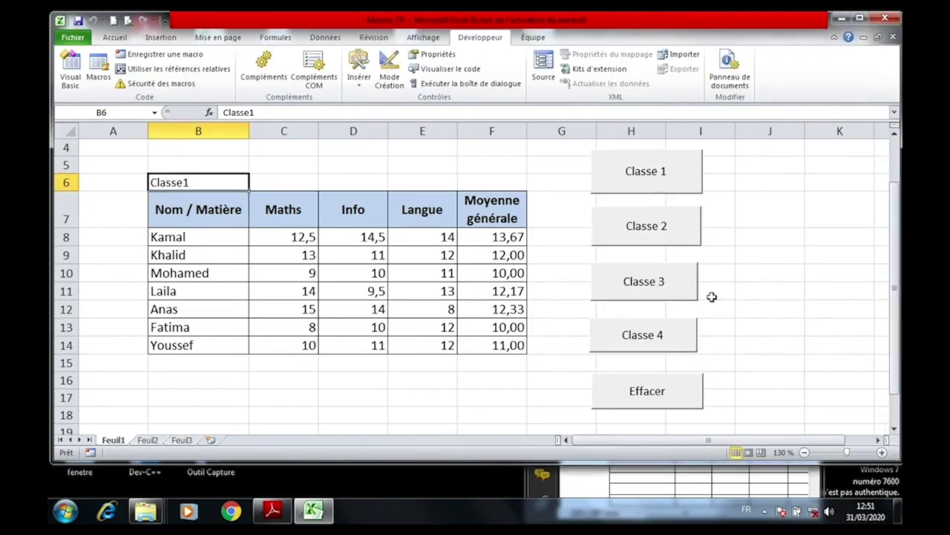
drag(160, 237, 198, 338)
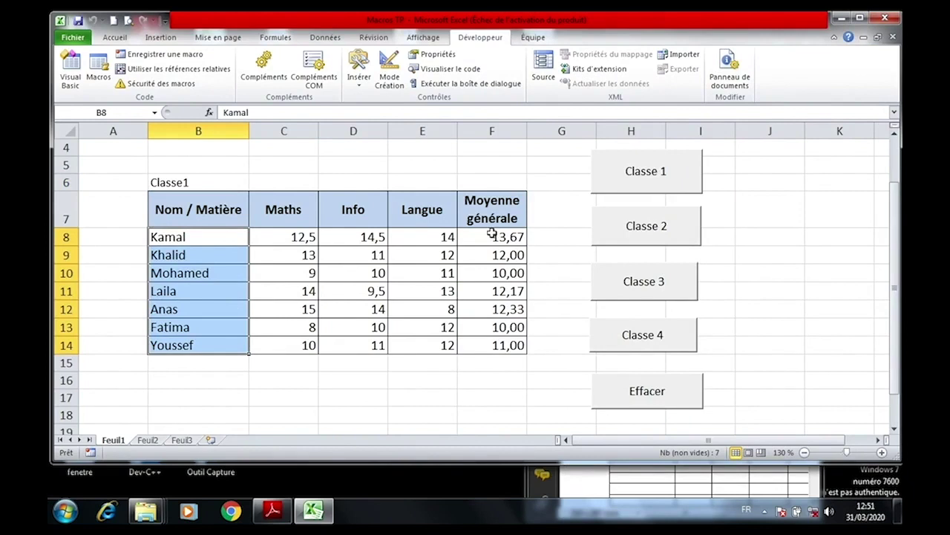
ctrl+drag(490, 234, 493, 341)
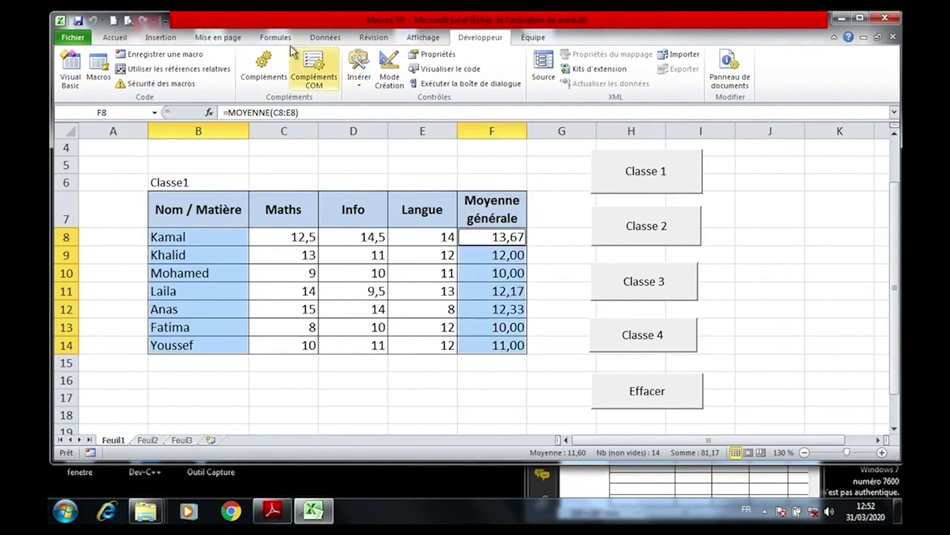
Insert a 3D clustered column chart of the selected student averages.
click(157, 37)
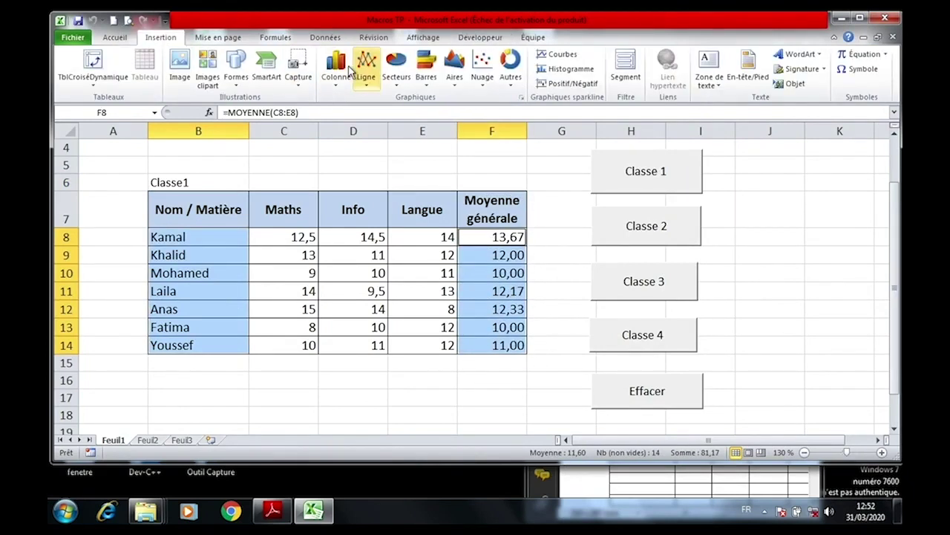
click(421, 72)
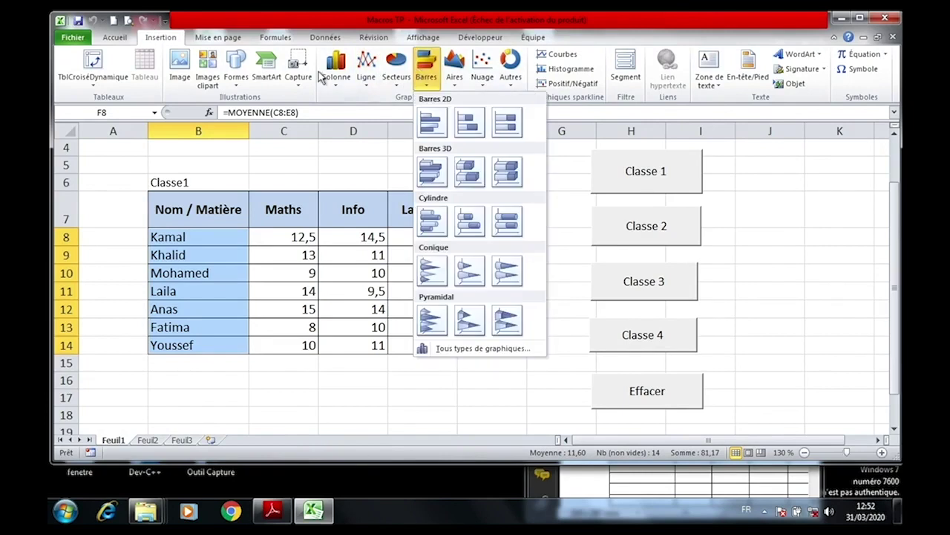
click(336, 72)
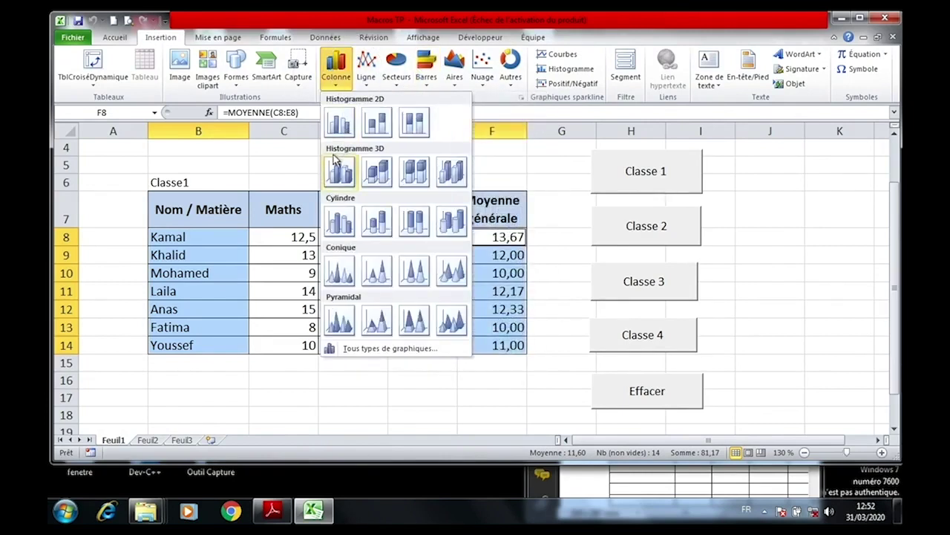
click(339, 172)
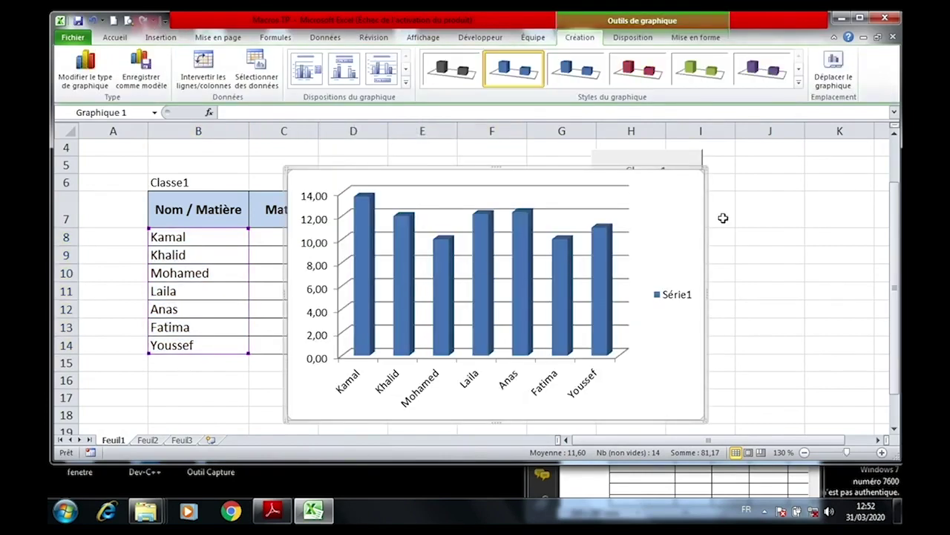
Zoom the sheet out to 90% and place the chart beside the class buttons.
mouse_move(289, 169)
mouse_down()
mouse_move(621, 182)
mouse_move(507, 178)
mouse_up()
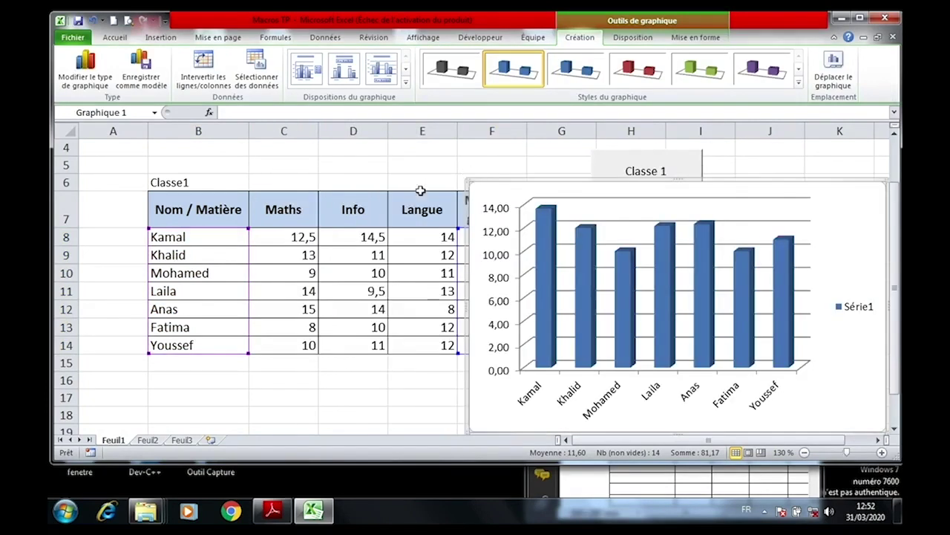
click(802, 451)
click(802, 452)
click(804, 452)
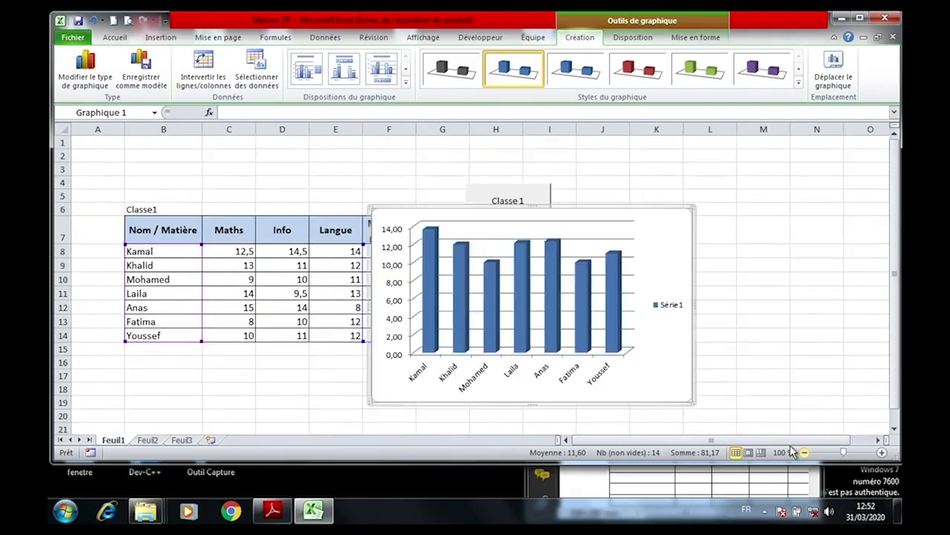
click(804, 451)
drag(516, 193, 743, 164)
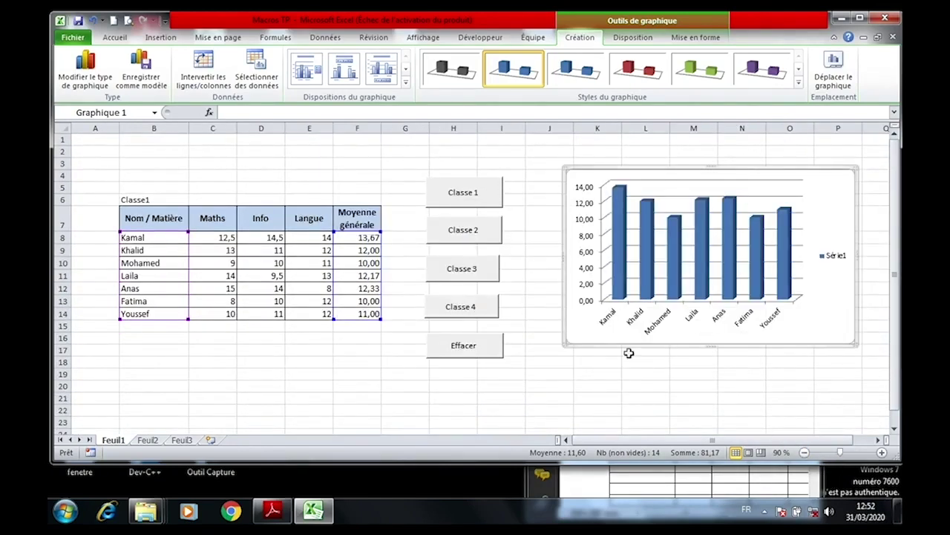
Clear the table with Effacer, load the Classe 2 grades, and select cell C18.
click(138, 195)
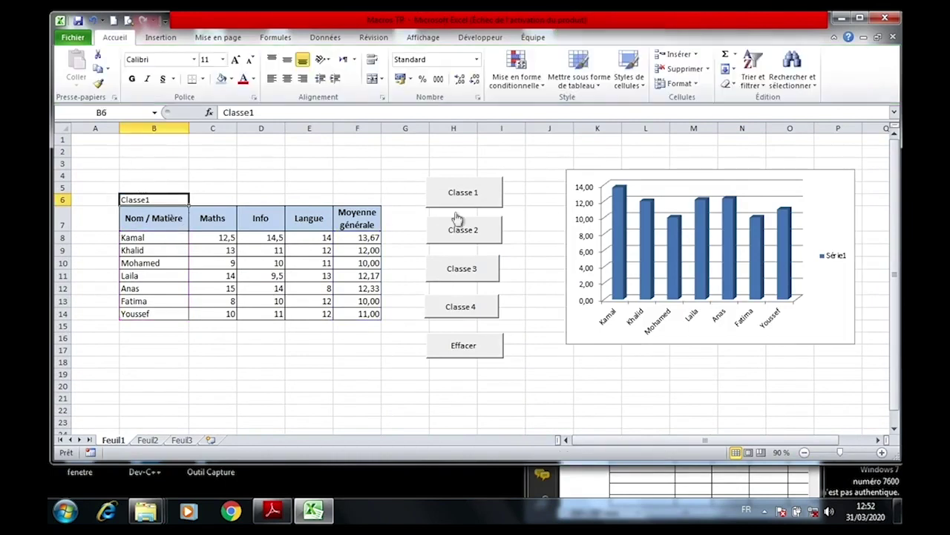
click(464, 352)
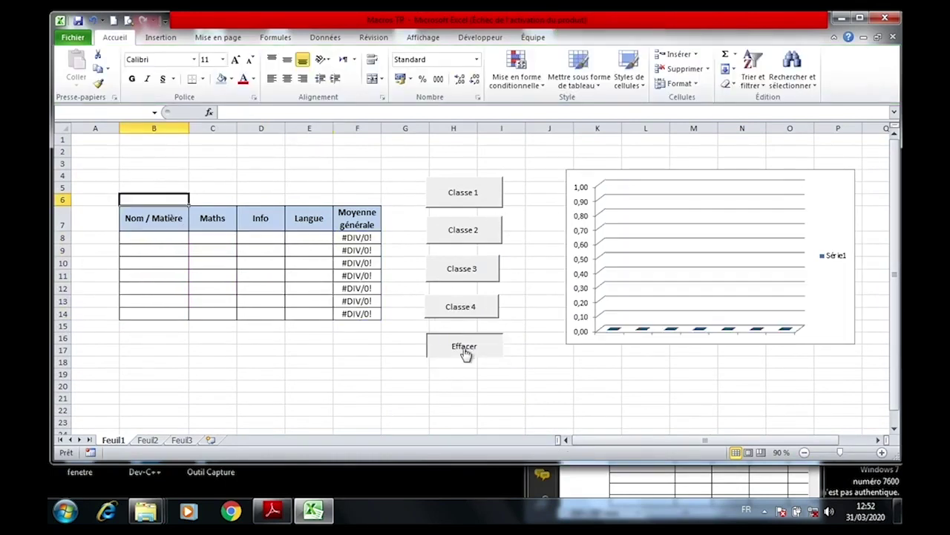
click(457, 231)
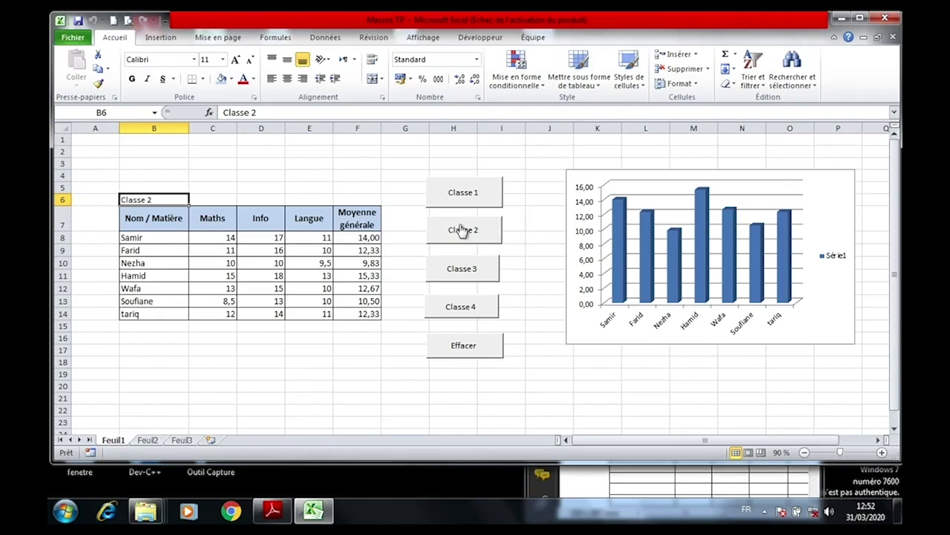
click(191, 360)
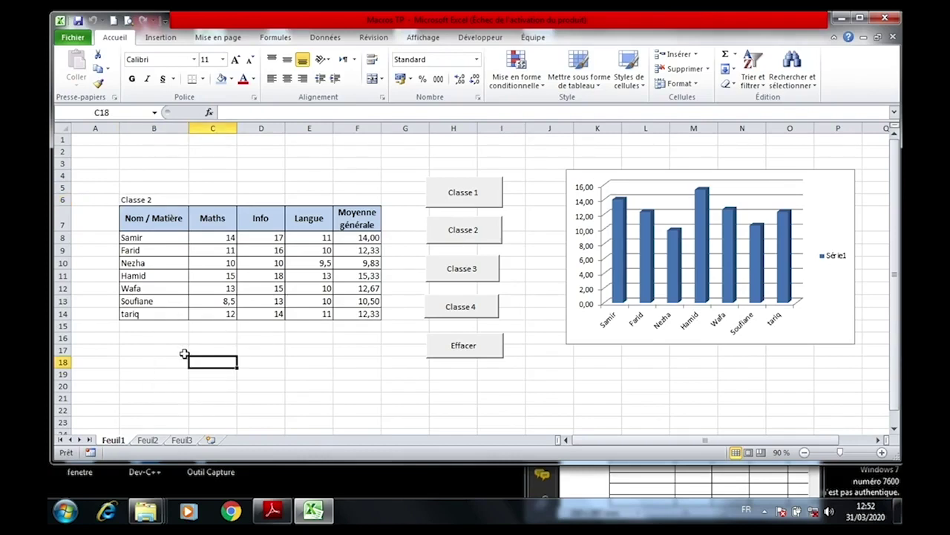
Enter the label 'Nb éléves ayant MG >=11' in C18 and start a formula in E18 at 100% zoom.
text(Nb éléves ayant MG >=11)
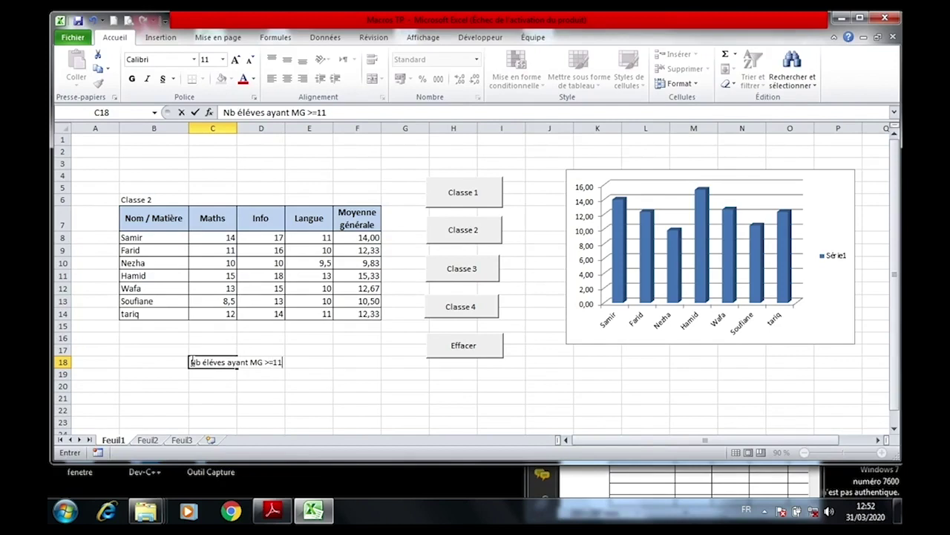
key(Return)
click(324, 358)
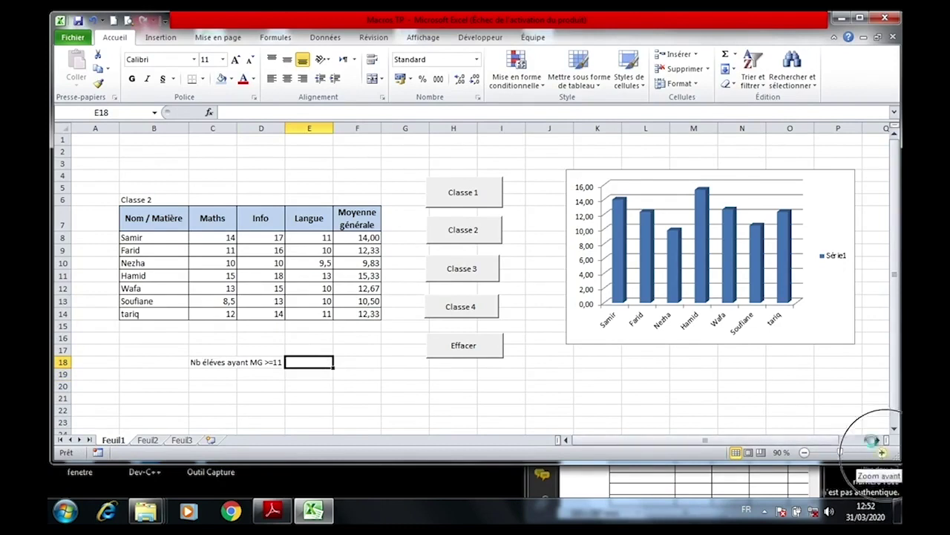
click(881, 452)
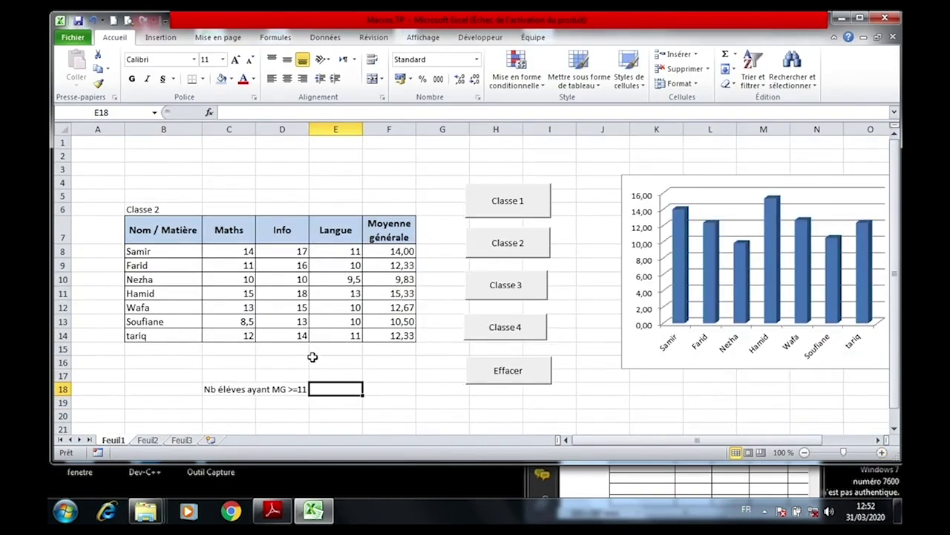
text(=)
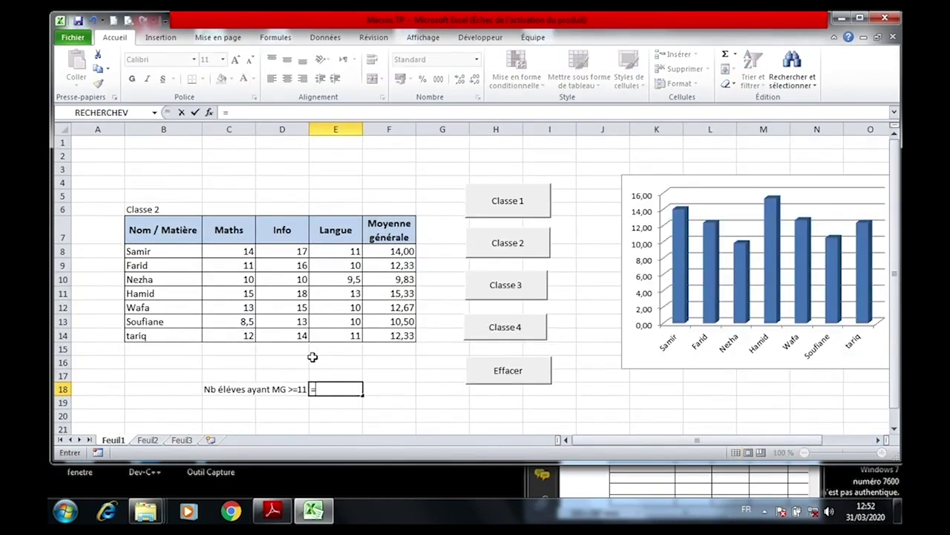
text(nb.)
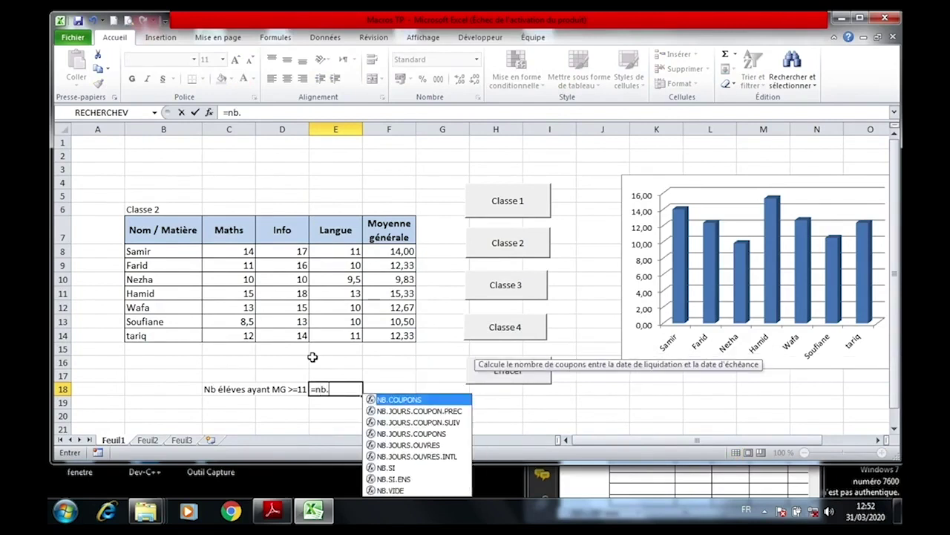
text(s)
key(BackSpace)
key(BackSpace)
key(BackSpace)
key(BackSpace)
key(BackSpace)
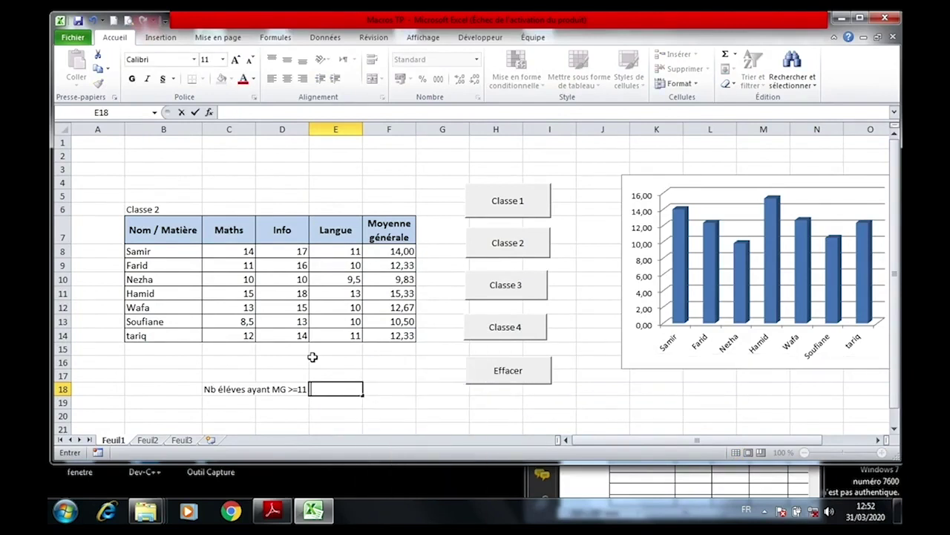
click(209, 111)
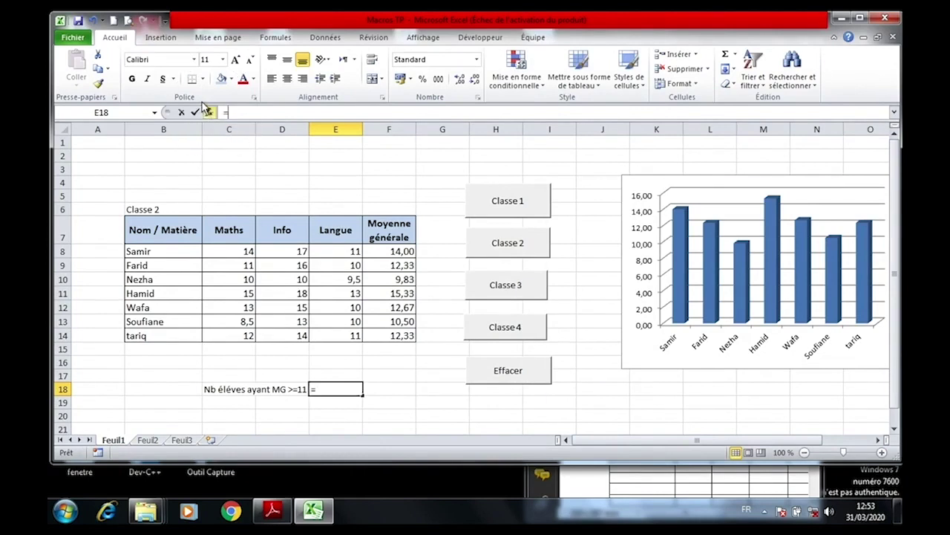
Enter =NB.SI(F8:F14;">=11") in E18, returning 5, and reload Classe 2 to test it.
click(570, 300)
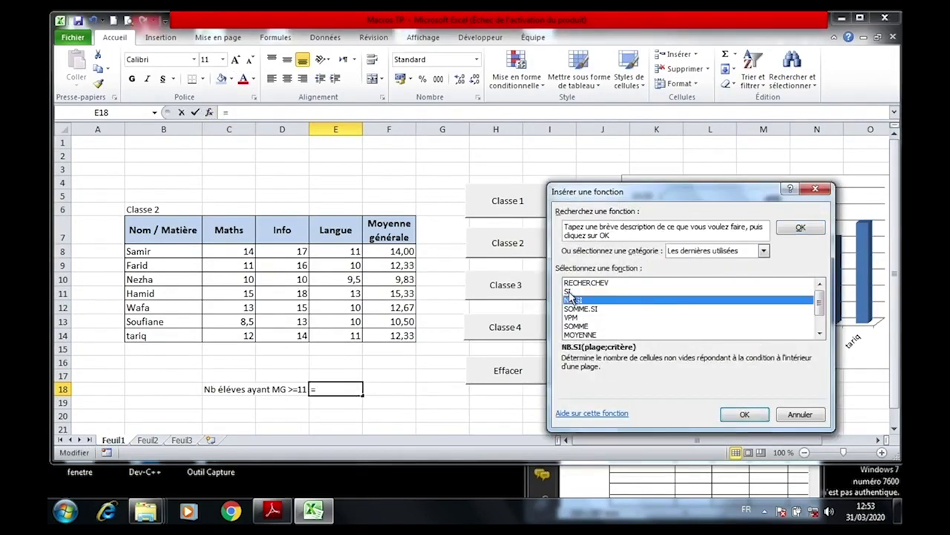
click(735, 411)
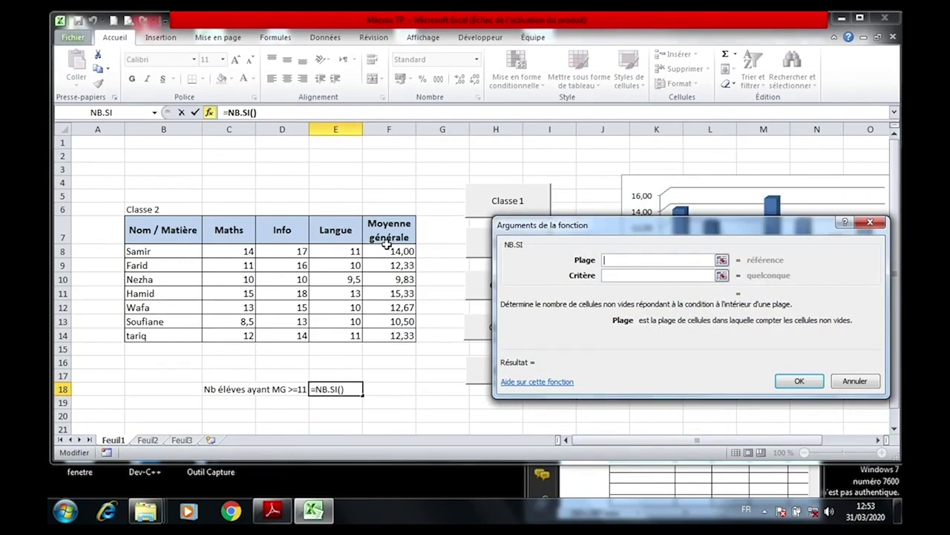
drag(387, 253, 387, 329)
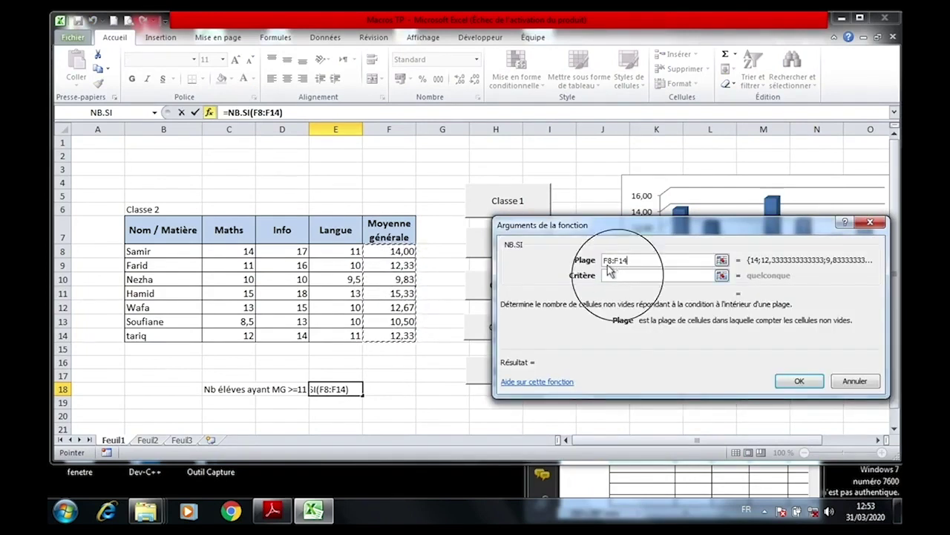
click(616, 275)
text(>=)
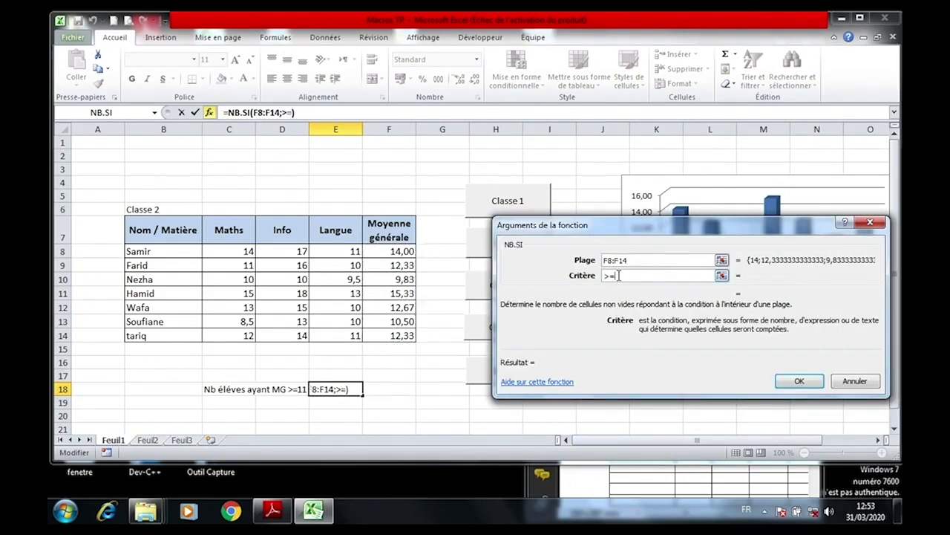
text(11)
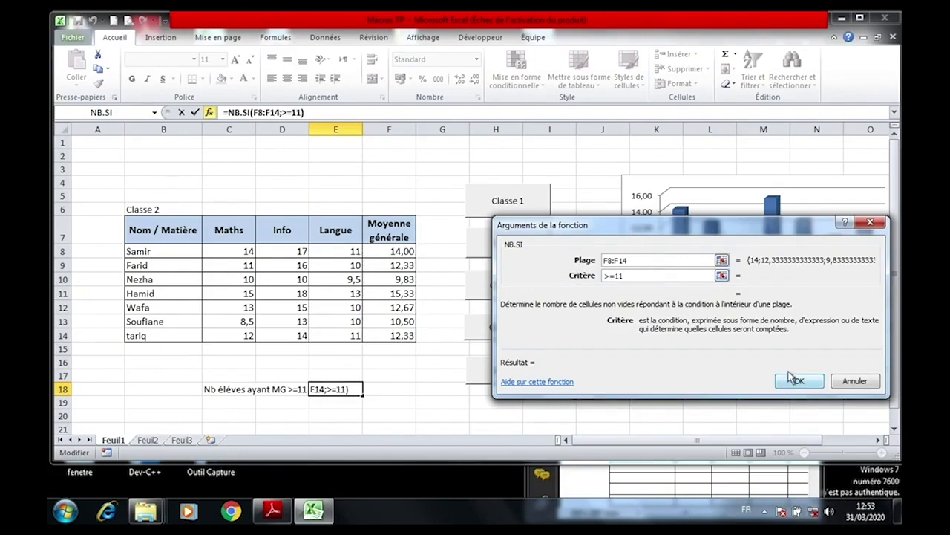
click(793, 380)
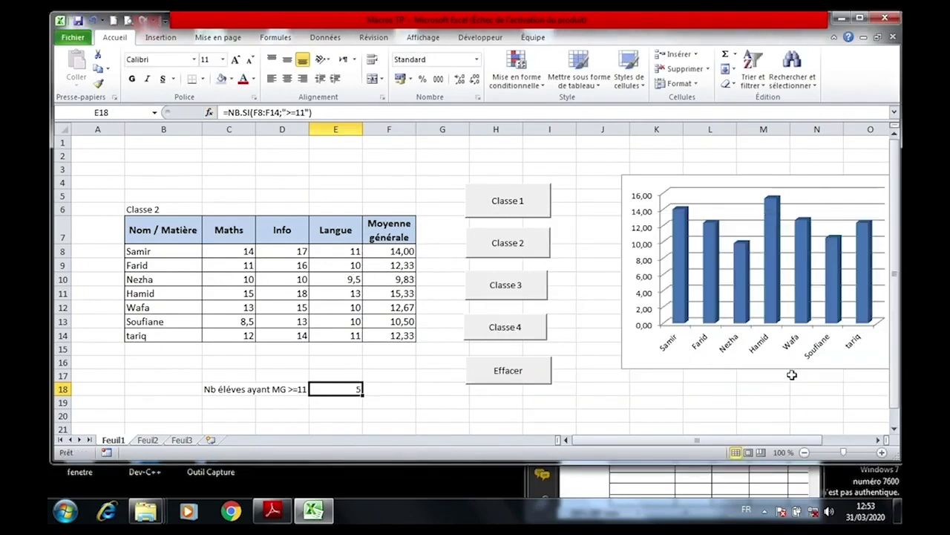
click(149, 208)
click(515, 243)
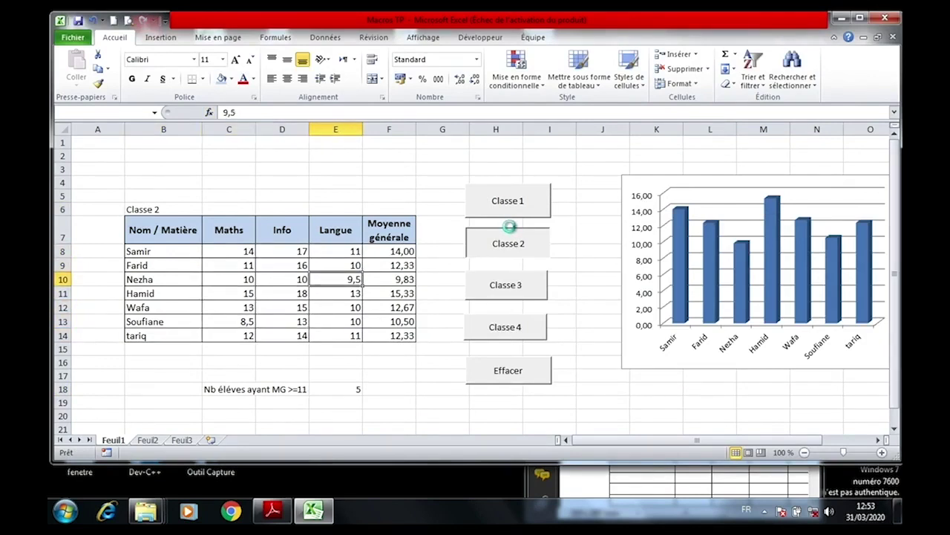
Load Classe 2, 3 and 4 in turn, clear with Effacer, then reload Classe 1, watching count and chart update.
click(515, 240)
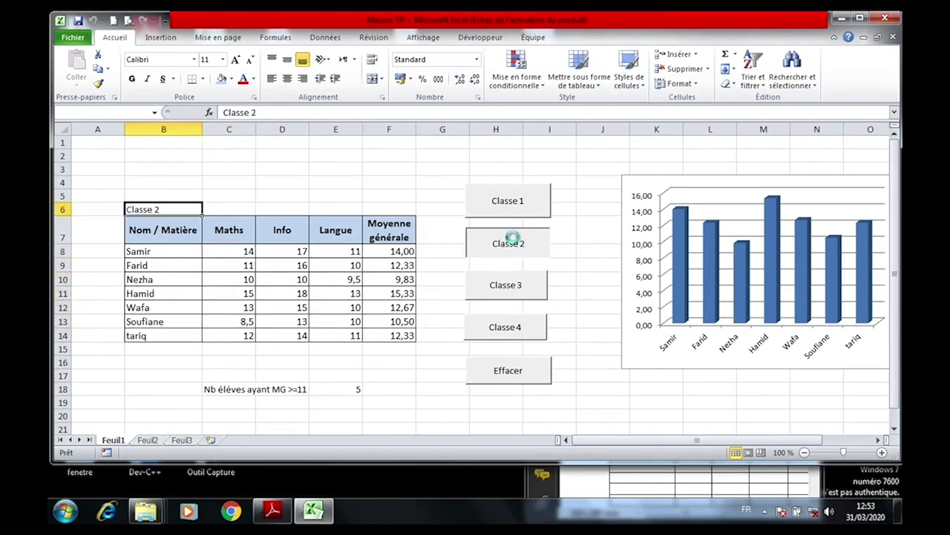
click(511, 272)
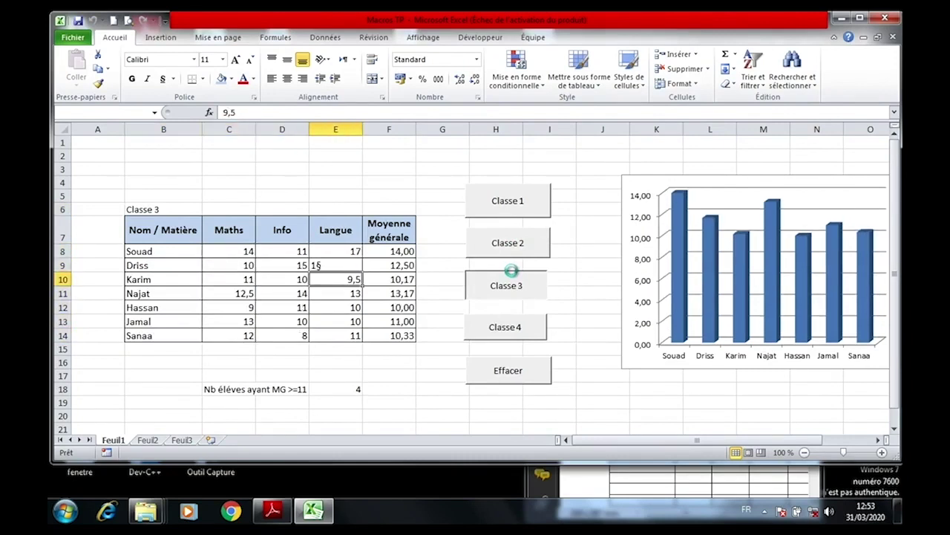
click(522, 331)
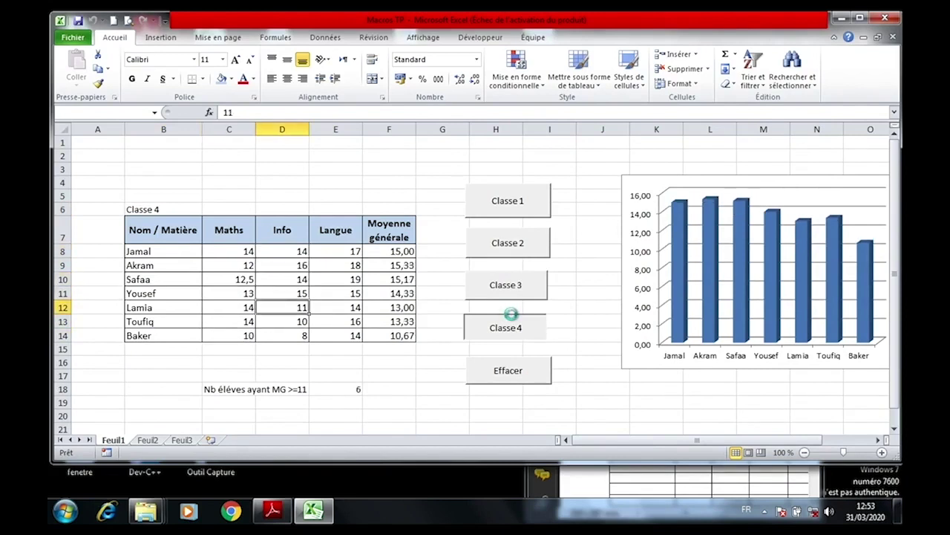
click(513, 370)
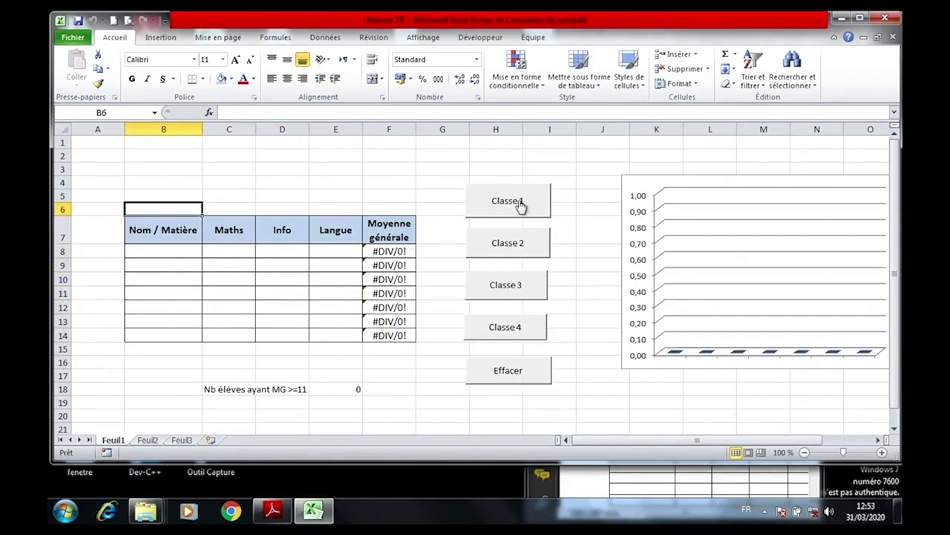
click(520, 205)
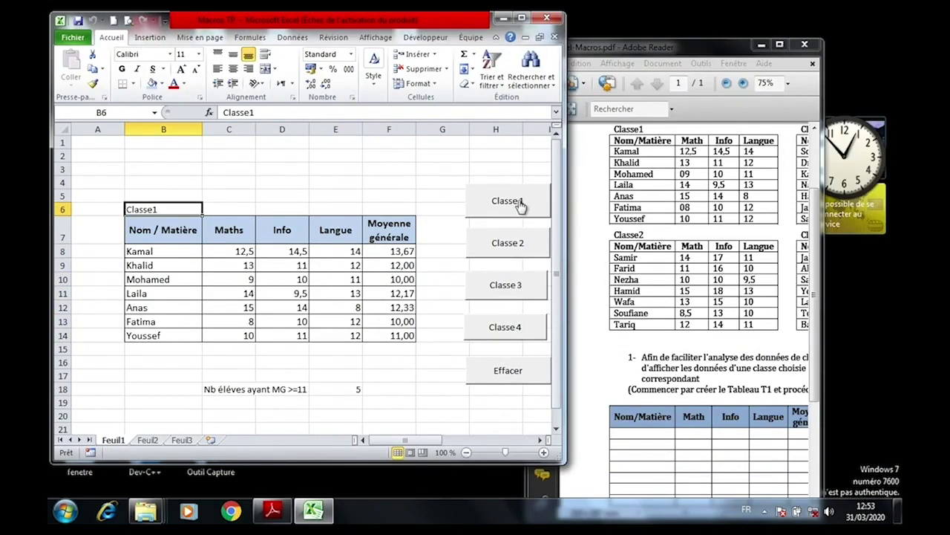